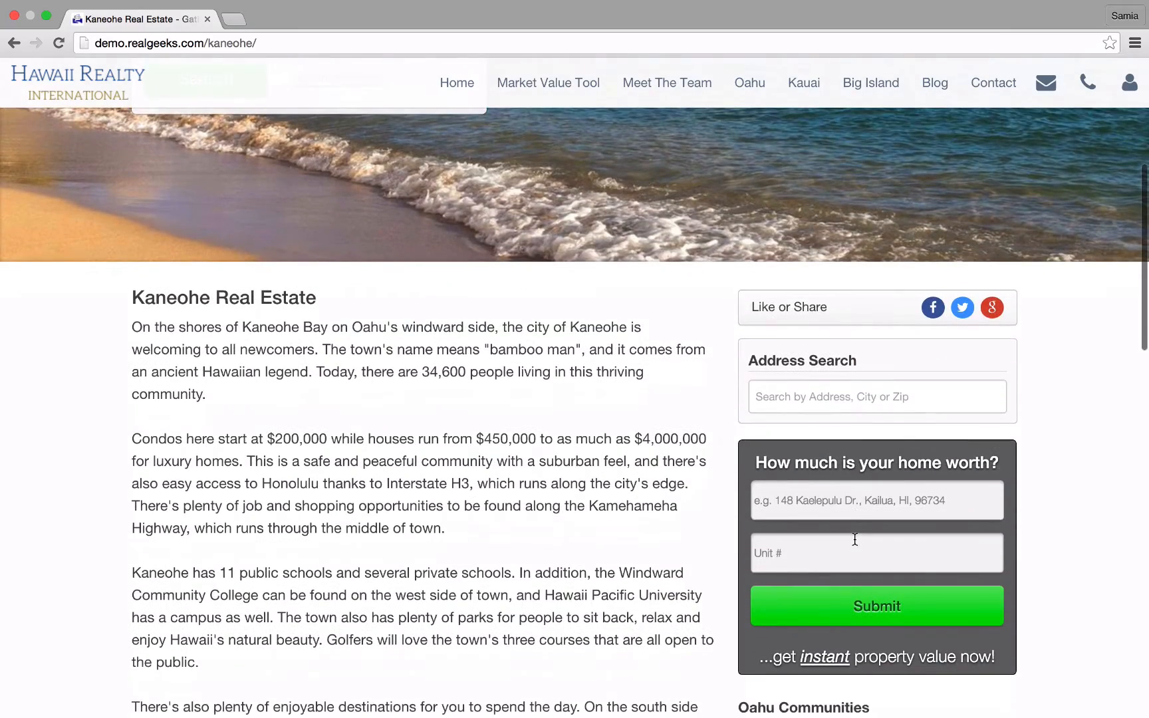
Open the list of area pages in the site backend after reviewing the public Kaneohe area page.
scroll(855, 539, down, 7)
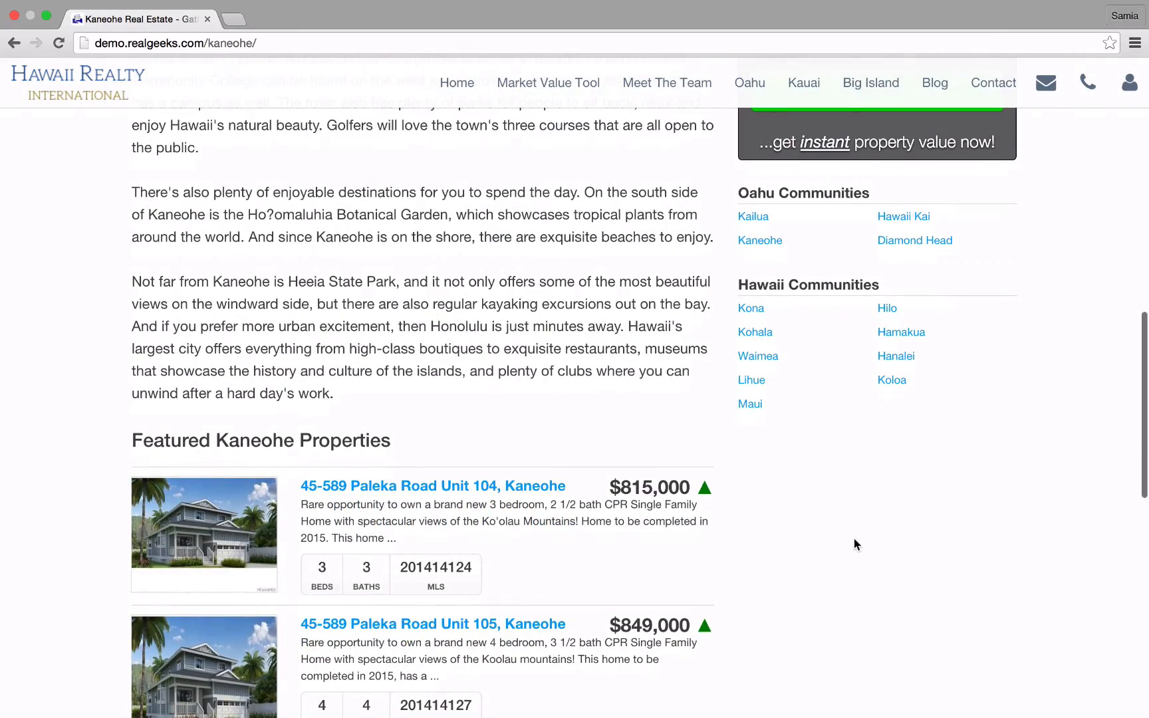
scroll(854, 539, down, 7)
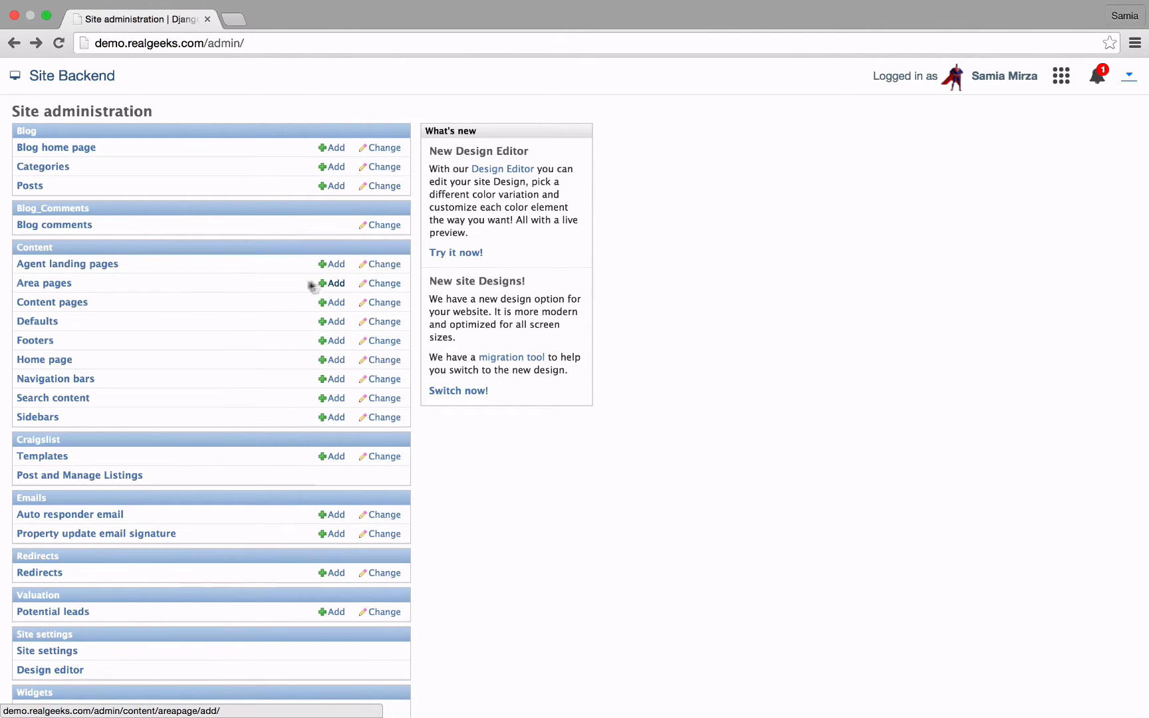
click(56, 287)
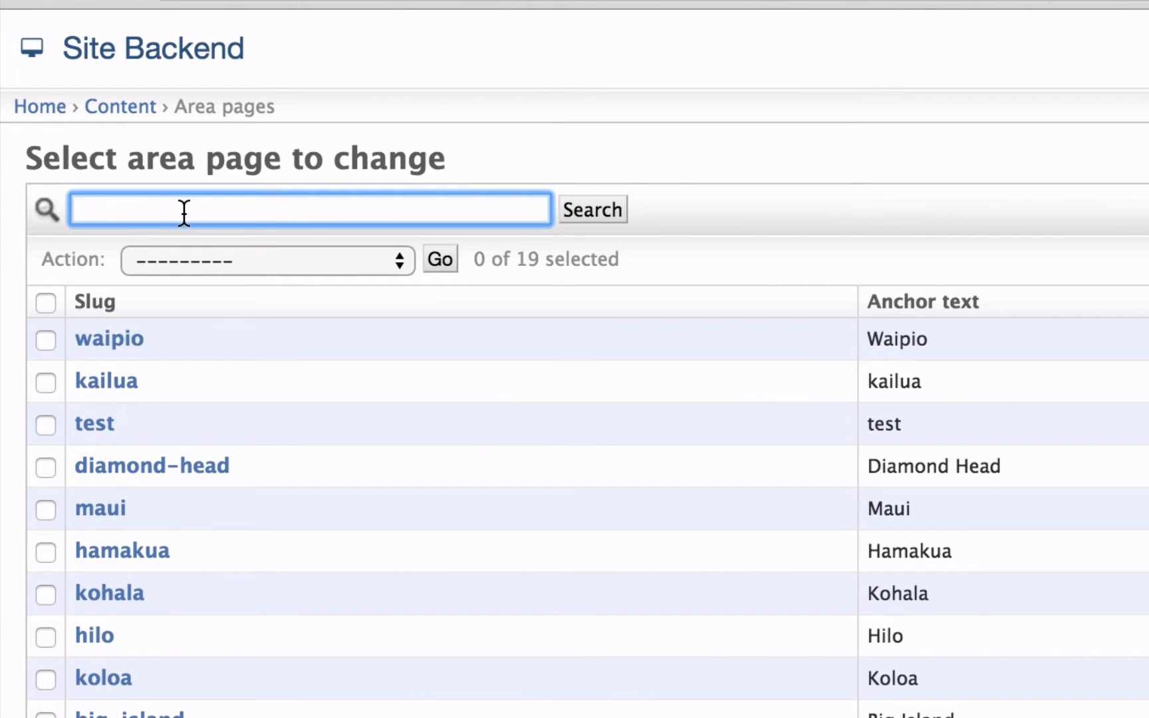
Search the area pages for waimea, select that page and choose the Delete selected area pages action without running it.
text(waimea)
click(615, 208)
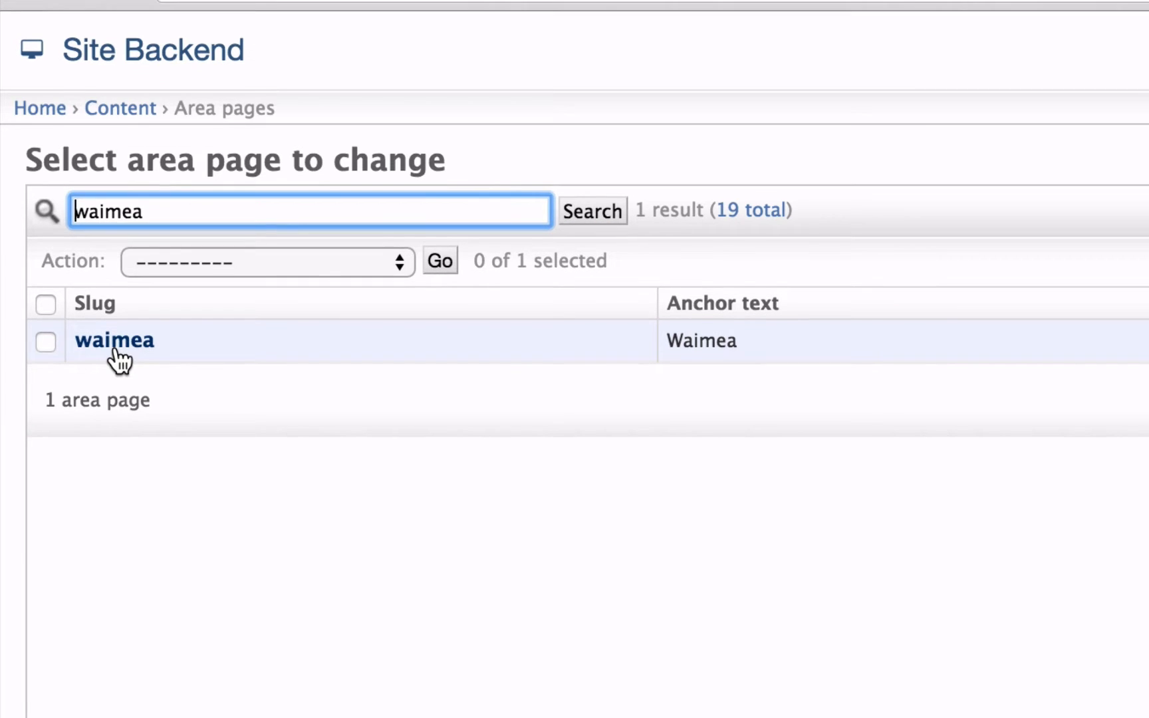
click(45, 342)
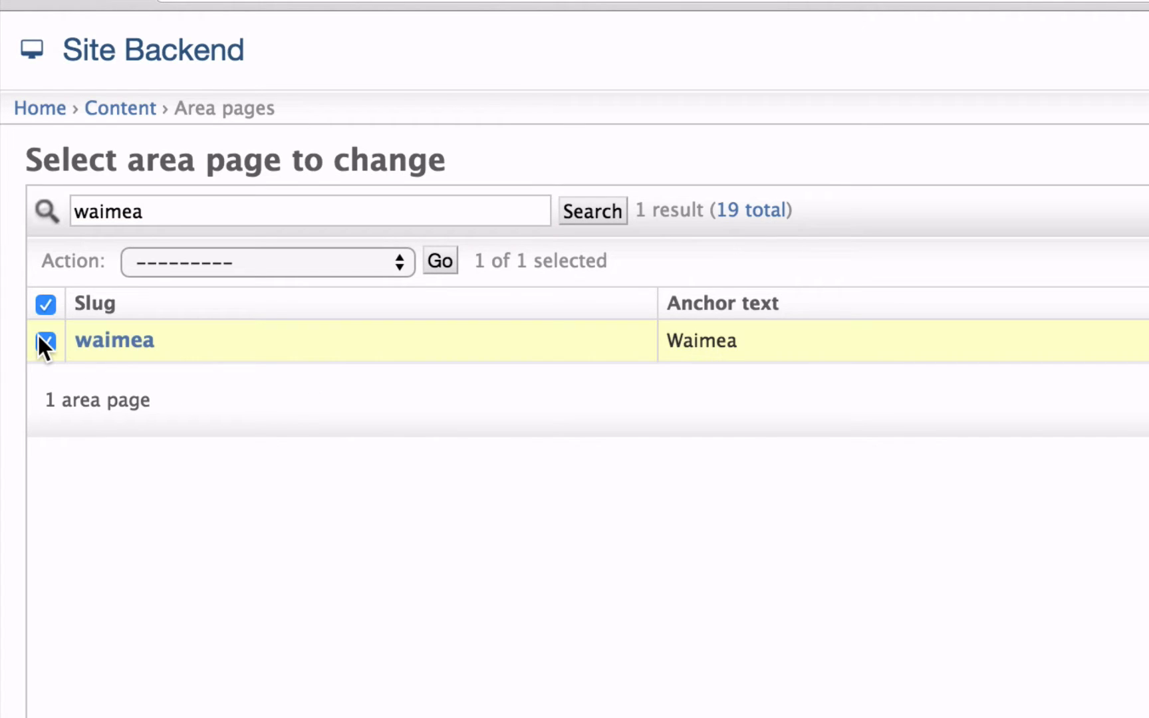
click(401, 259)
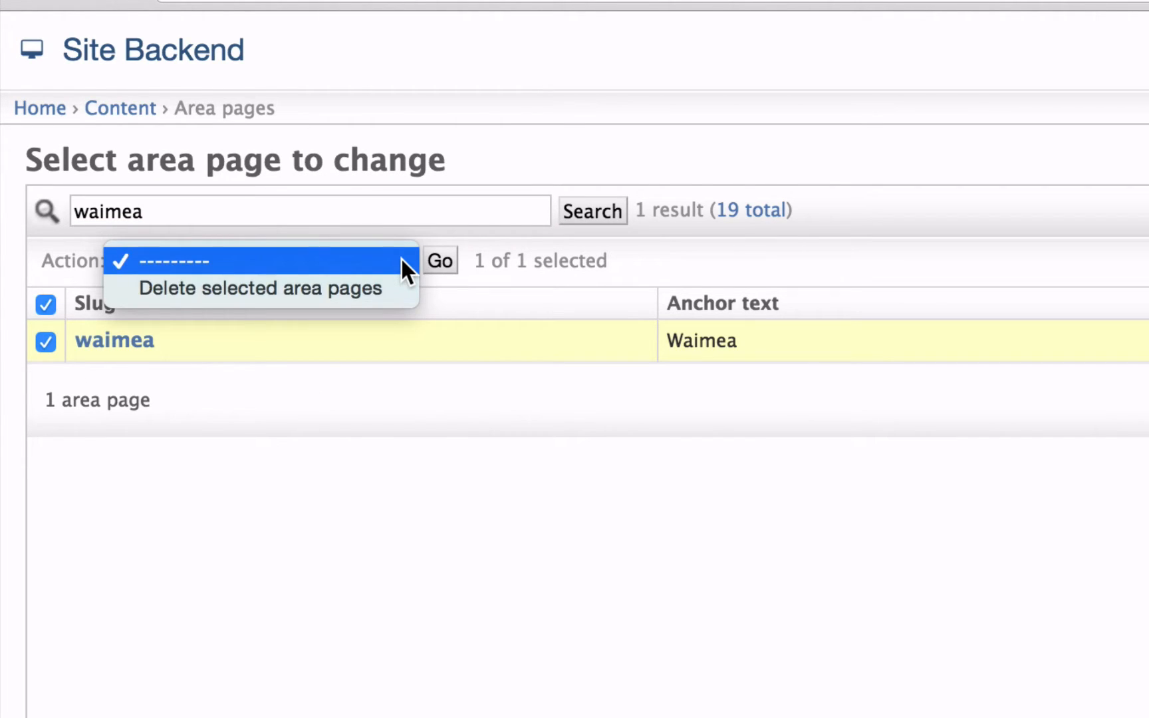
click(375, 287)
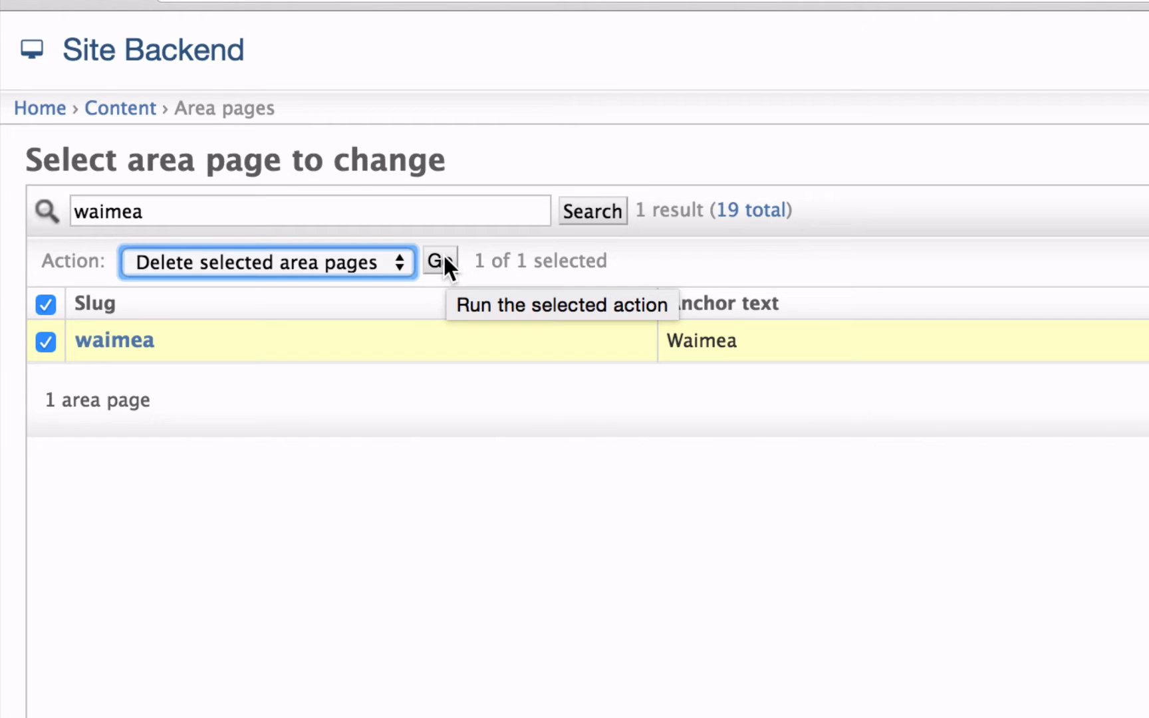
Clear the waimea search term and list all area pages again.
click(318, 211)
drag(253, 208, 91, 177)
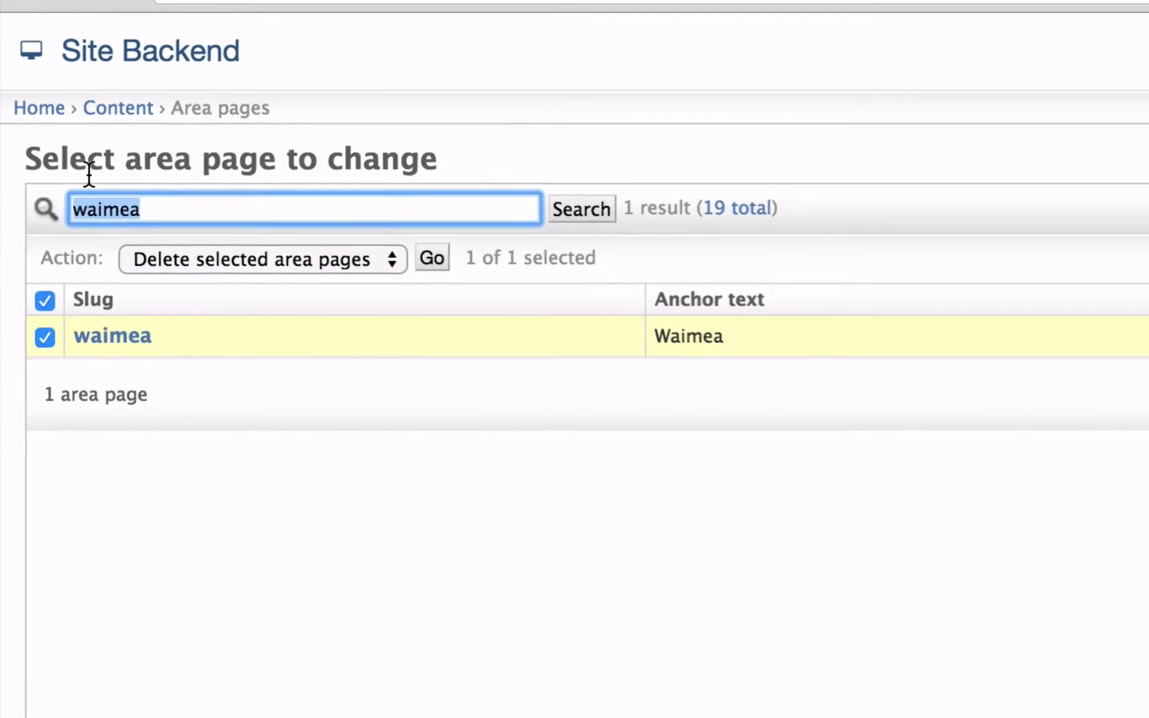
key(BackSpace)
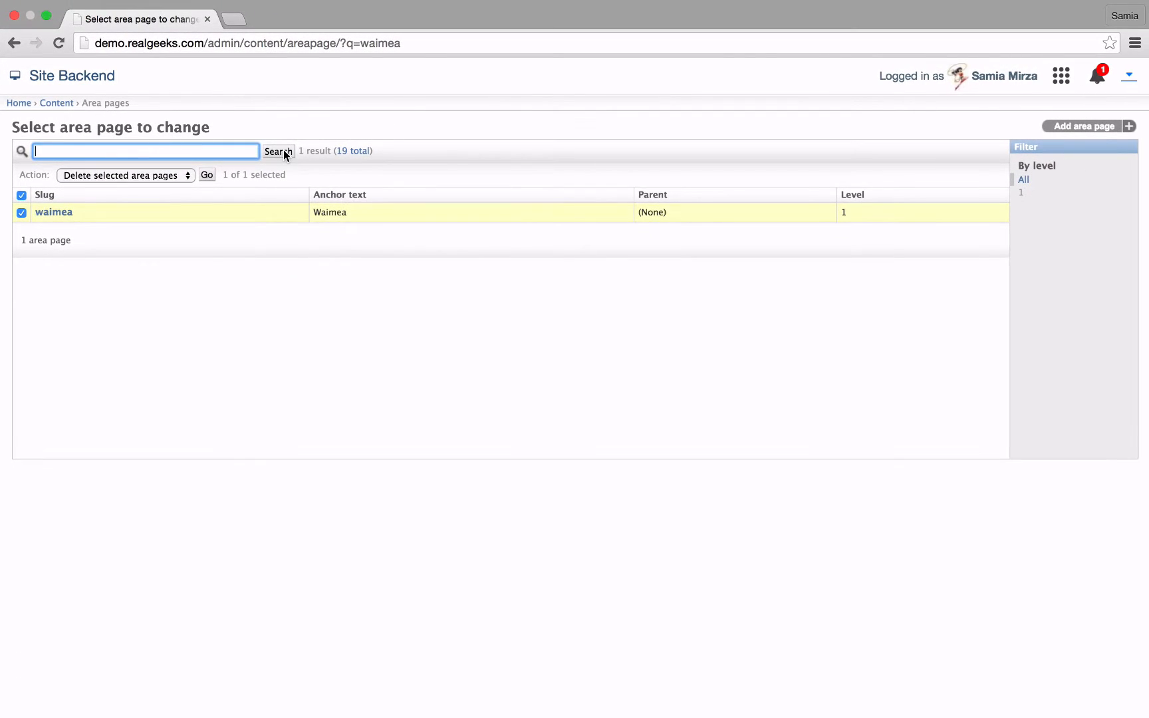
click(287, 151)
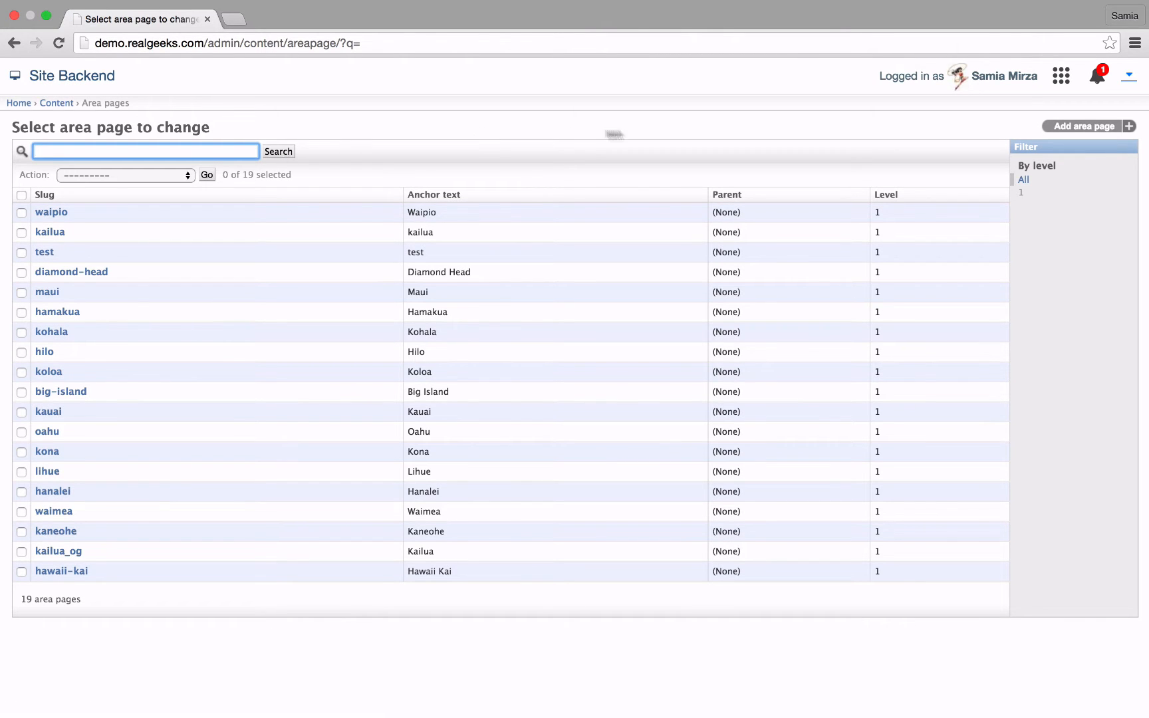
Start a new area page with no parent and set its area name to Honolulu.
click(1098, 127)
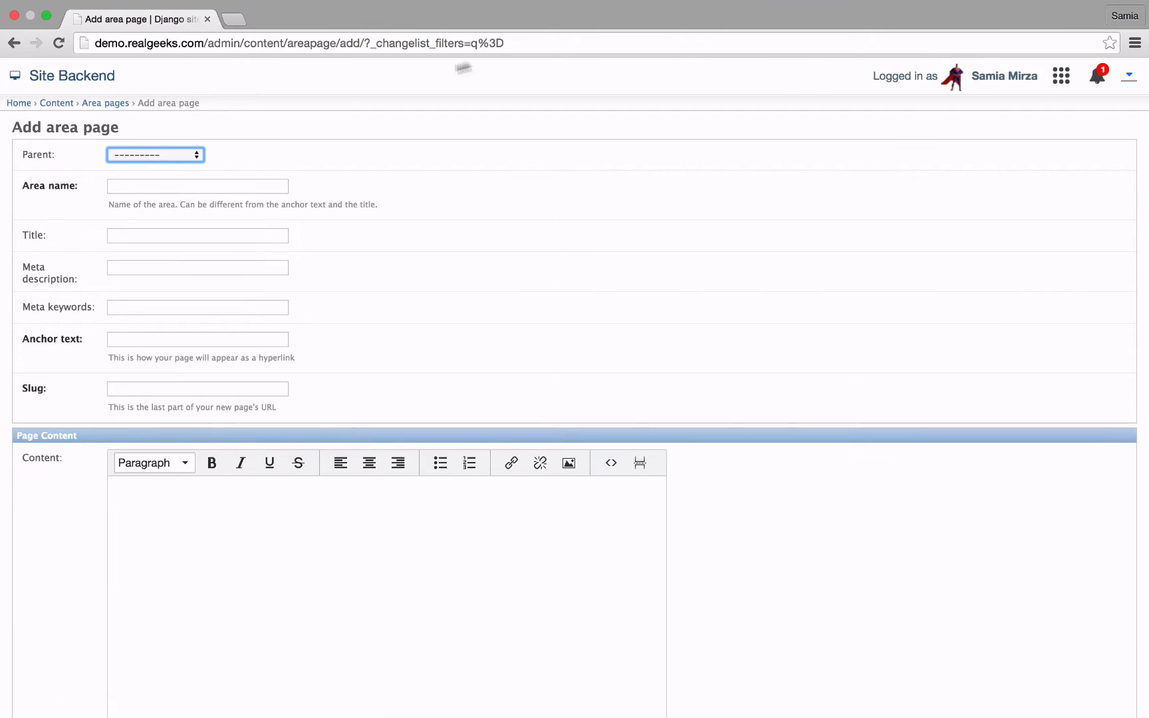
click(192, 155)
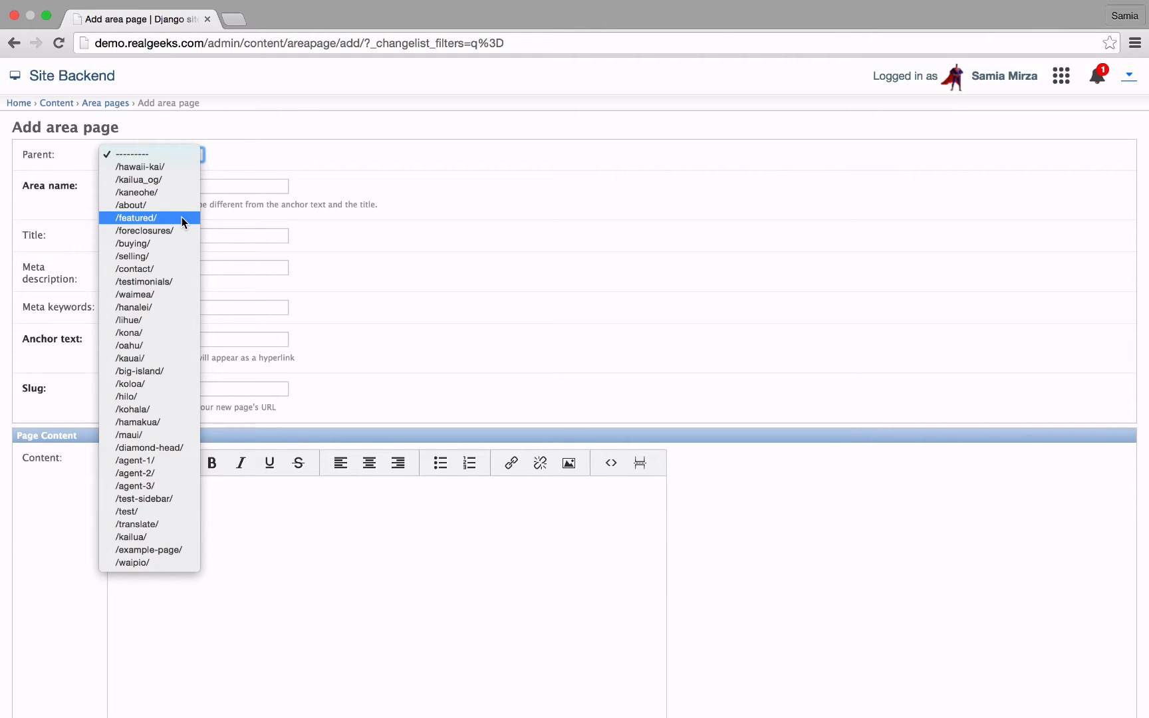
click(182, 153)
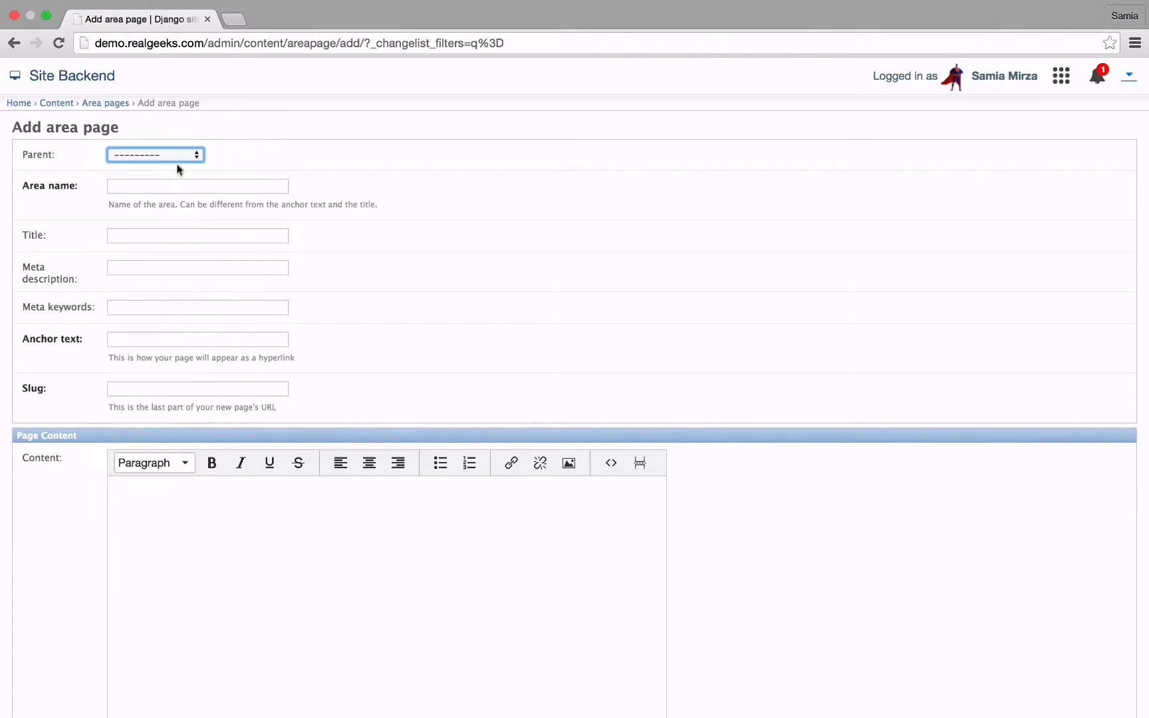
click(168, 186)
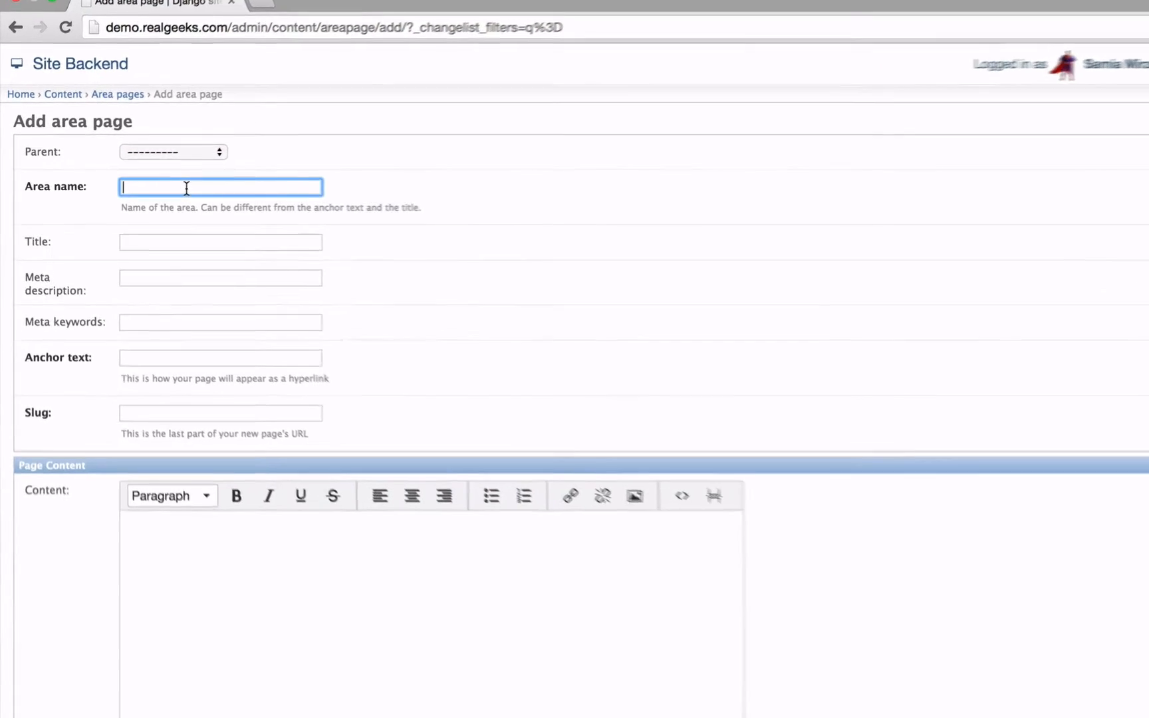
text(Honolulu)
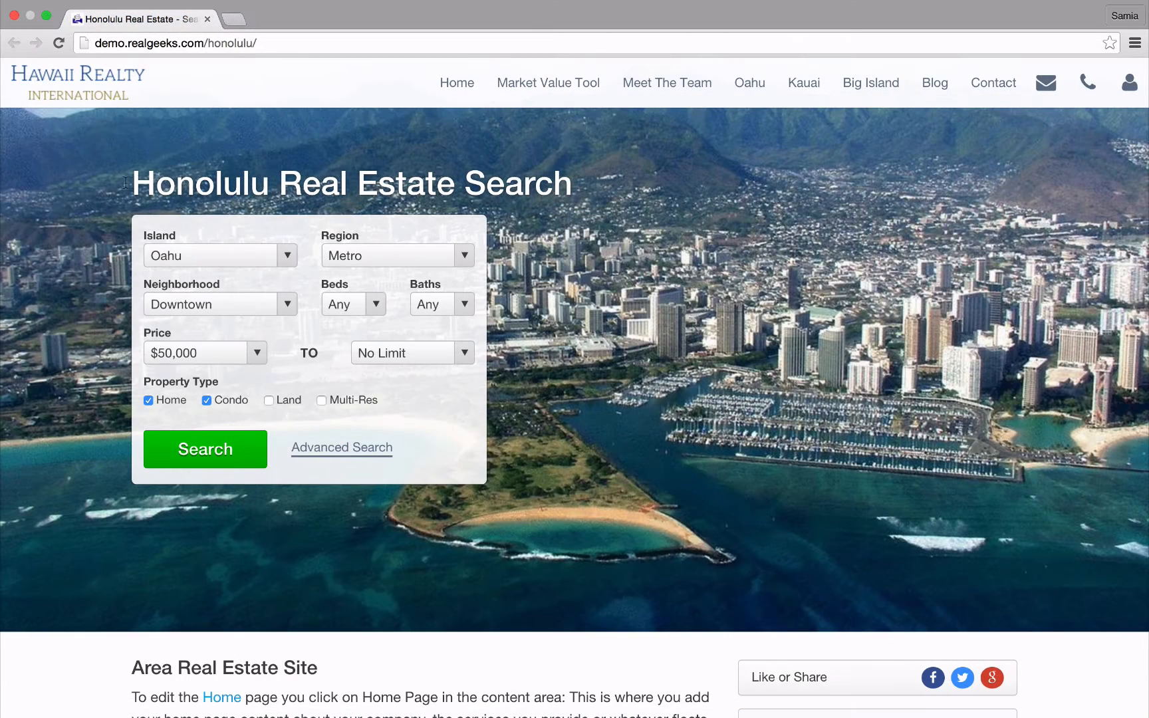
drag(130, 183, 584, 185)
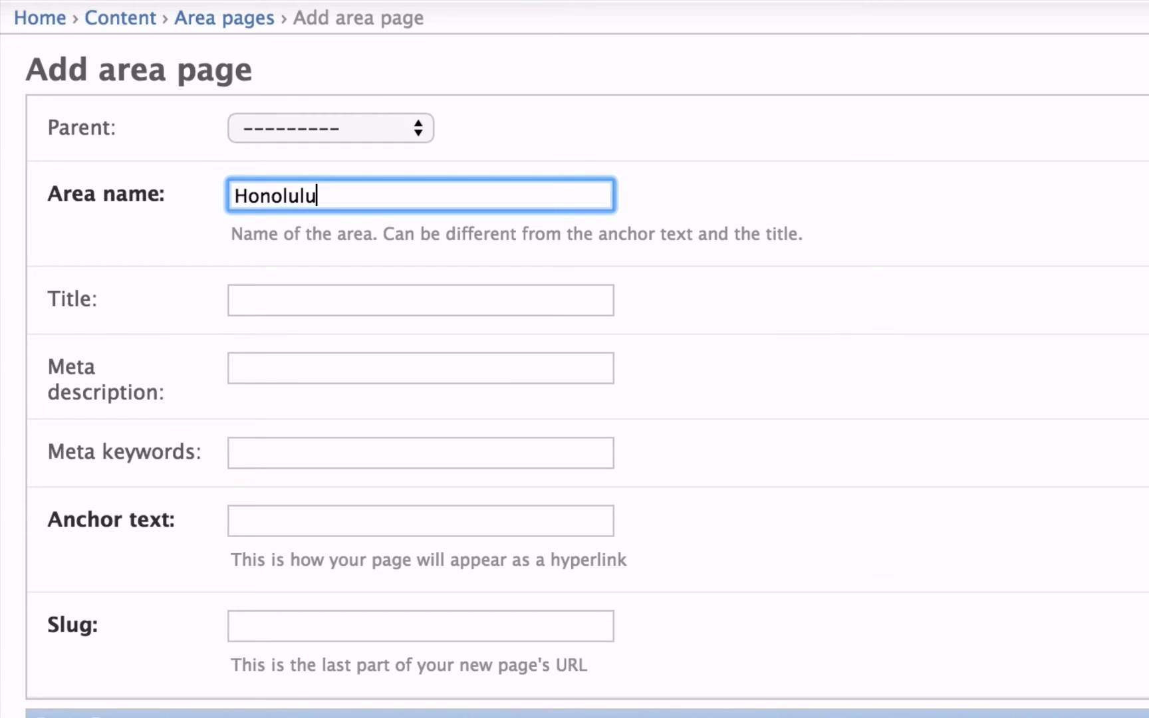
Set the page title to "Honolulu Real Estate – Search all Honolulu Homes & Condos for Sale".
key(Tab)
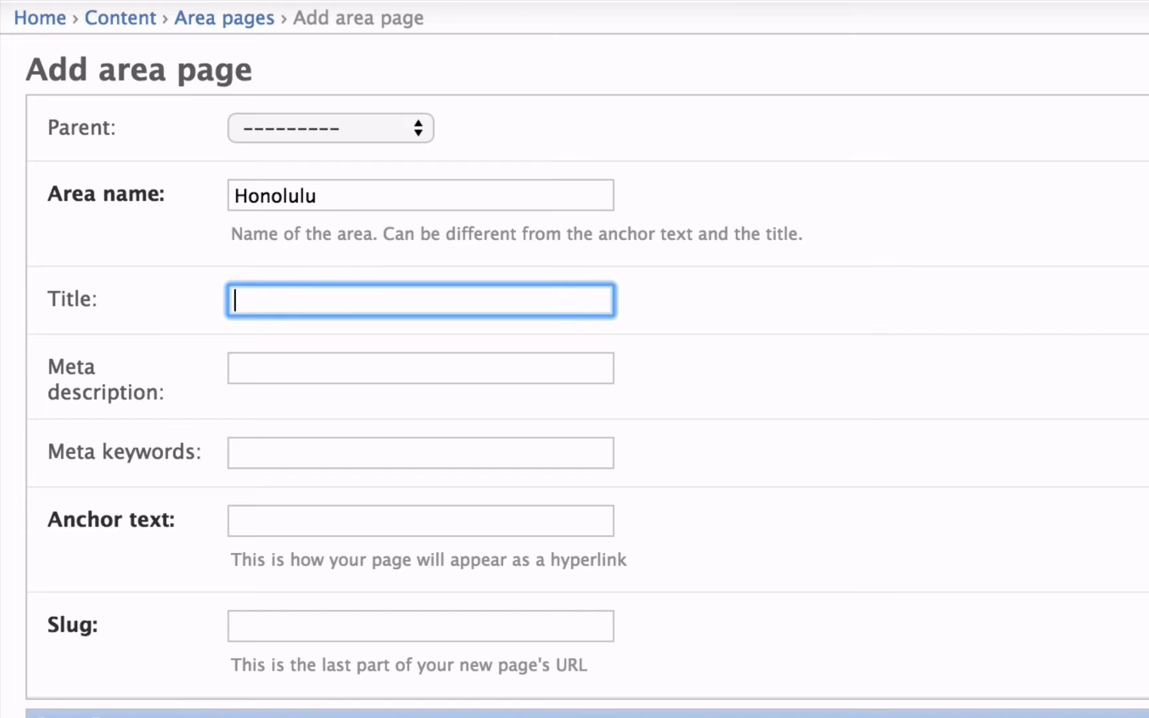
text(Honolulu Real )
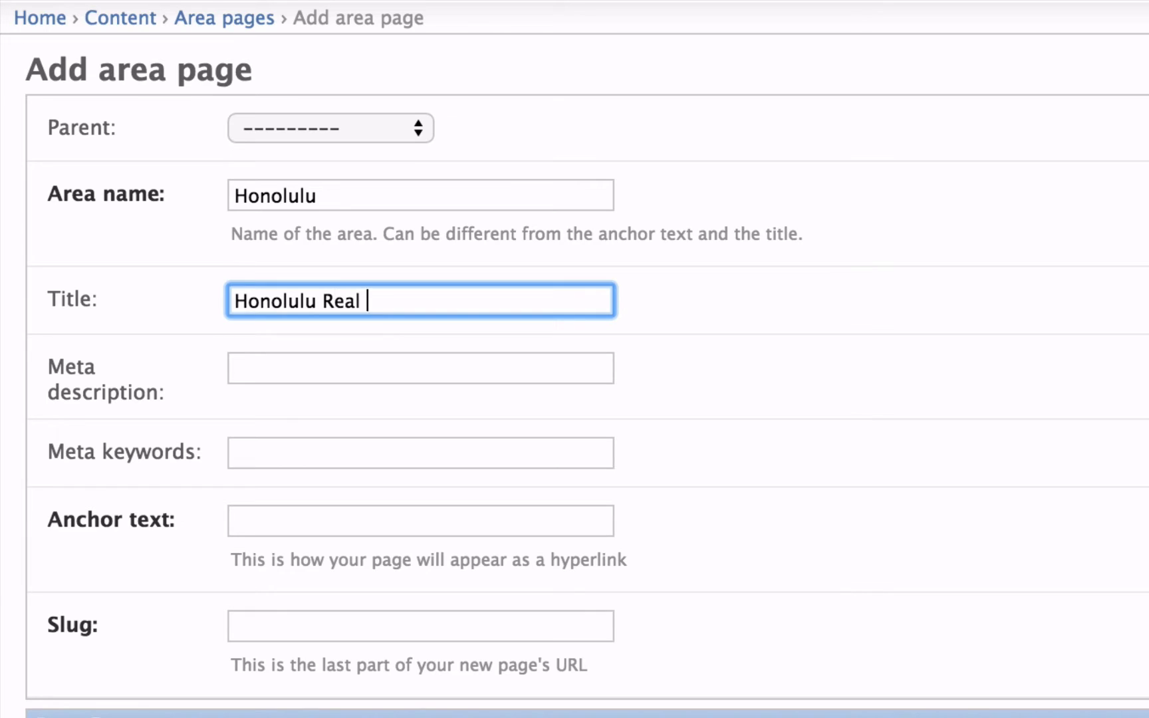
text(Estate – Search all Honolulu)
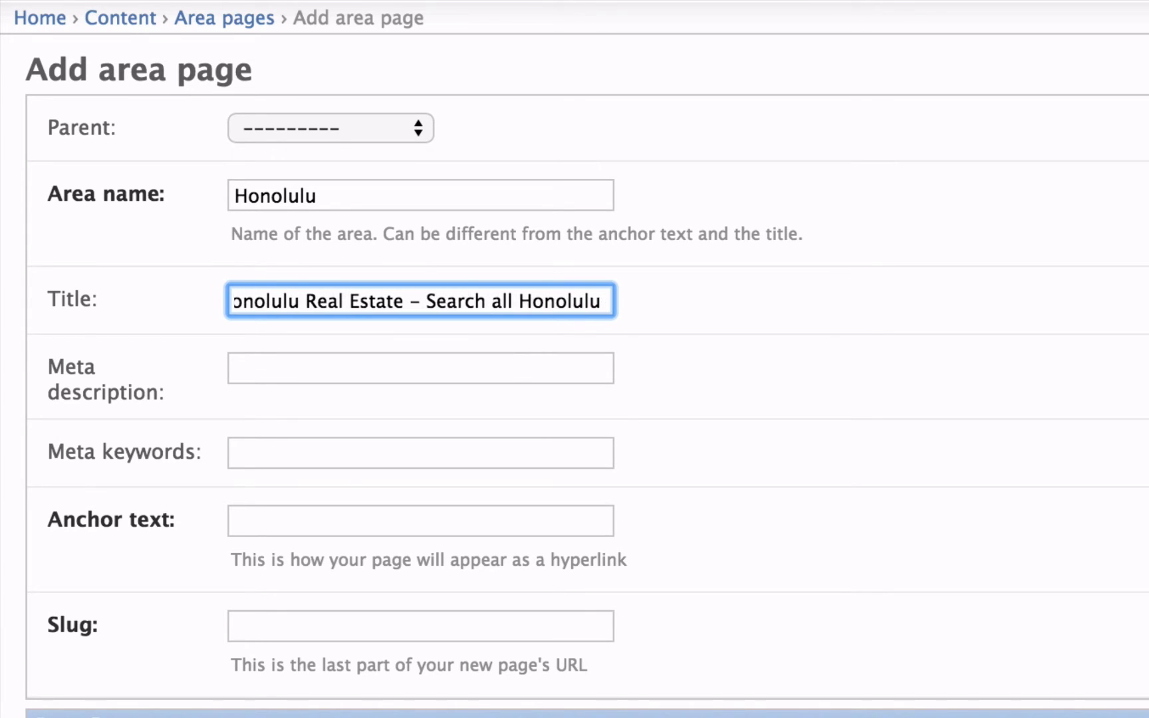
text( Homes & Con)
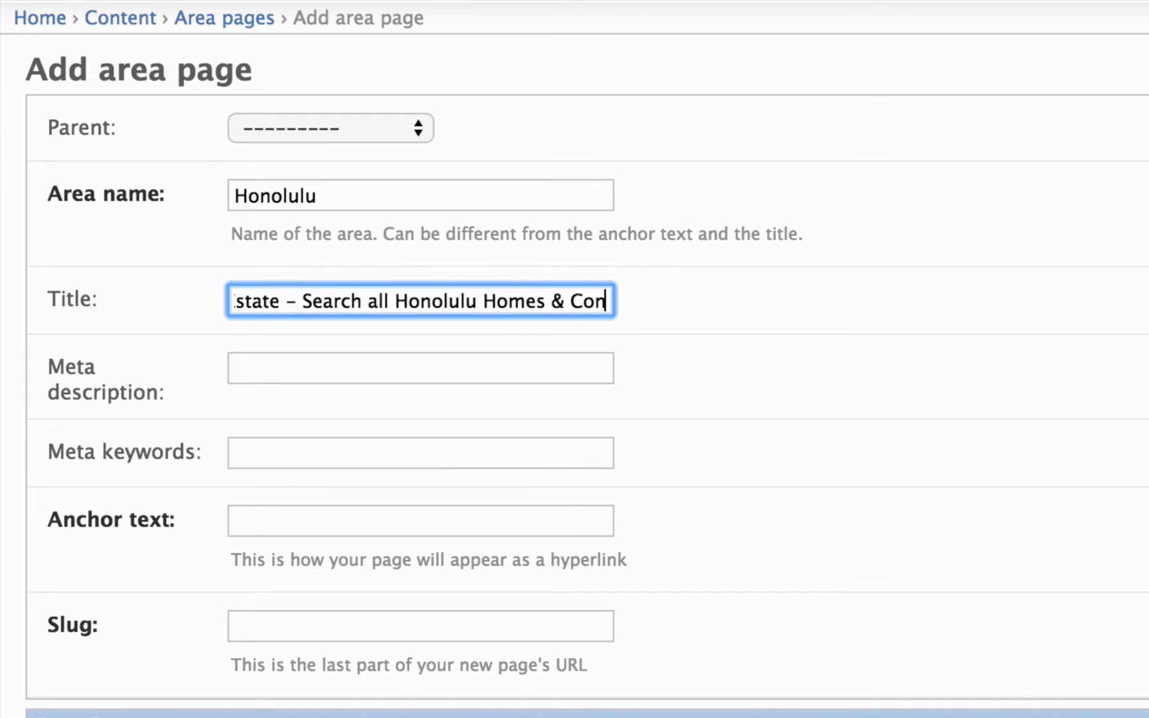
text(dos for Sale)
Set the meta description to "Search all Honolulu real estate listings of homes, condos for sale plus foreclosures & Honolulu information on one easy site".
key(Tab)
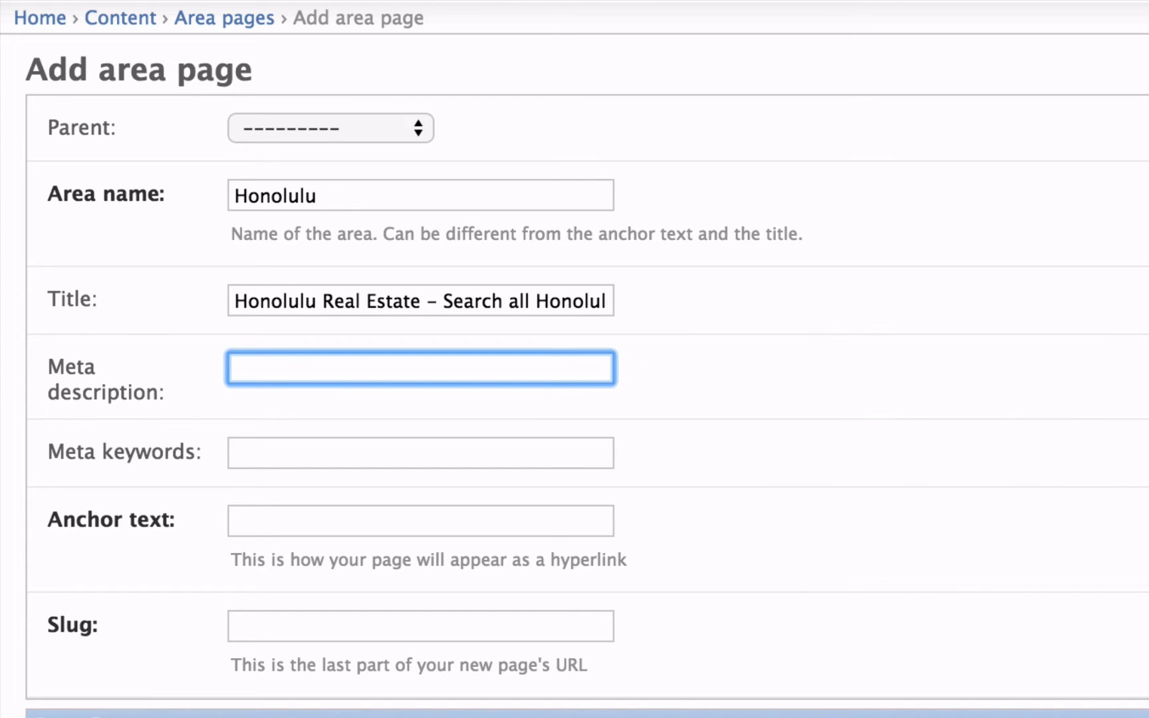
text(Search all Hon)
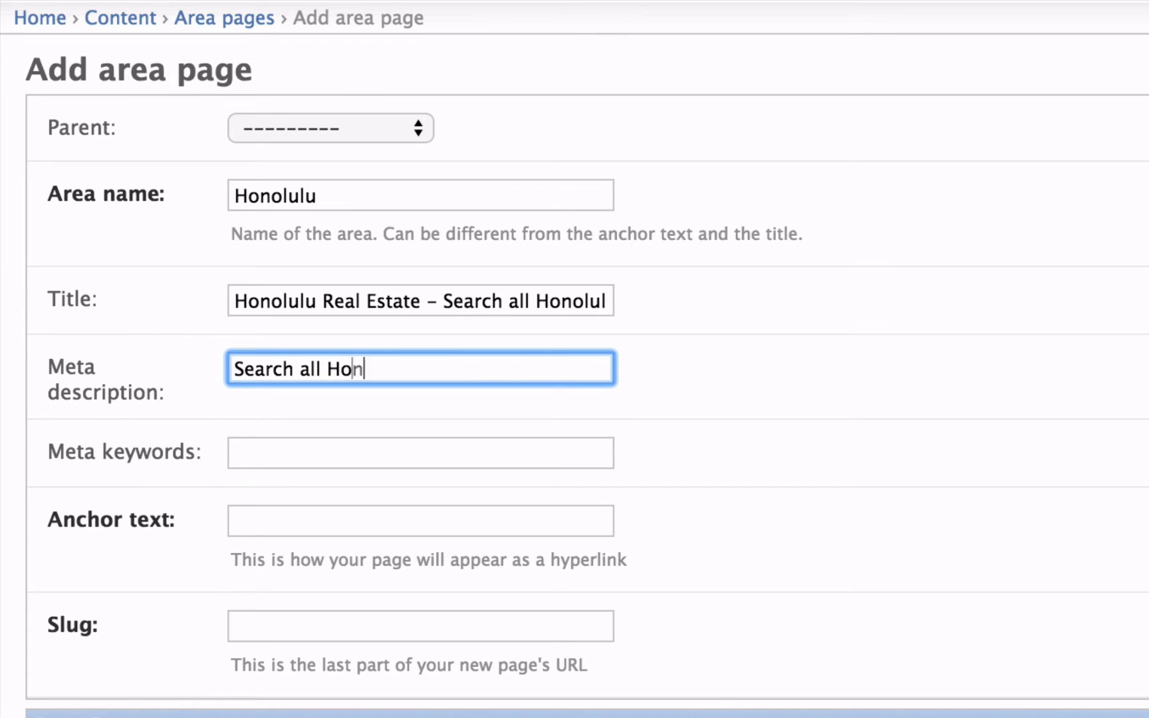
text(olulu real estate )
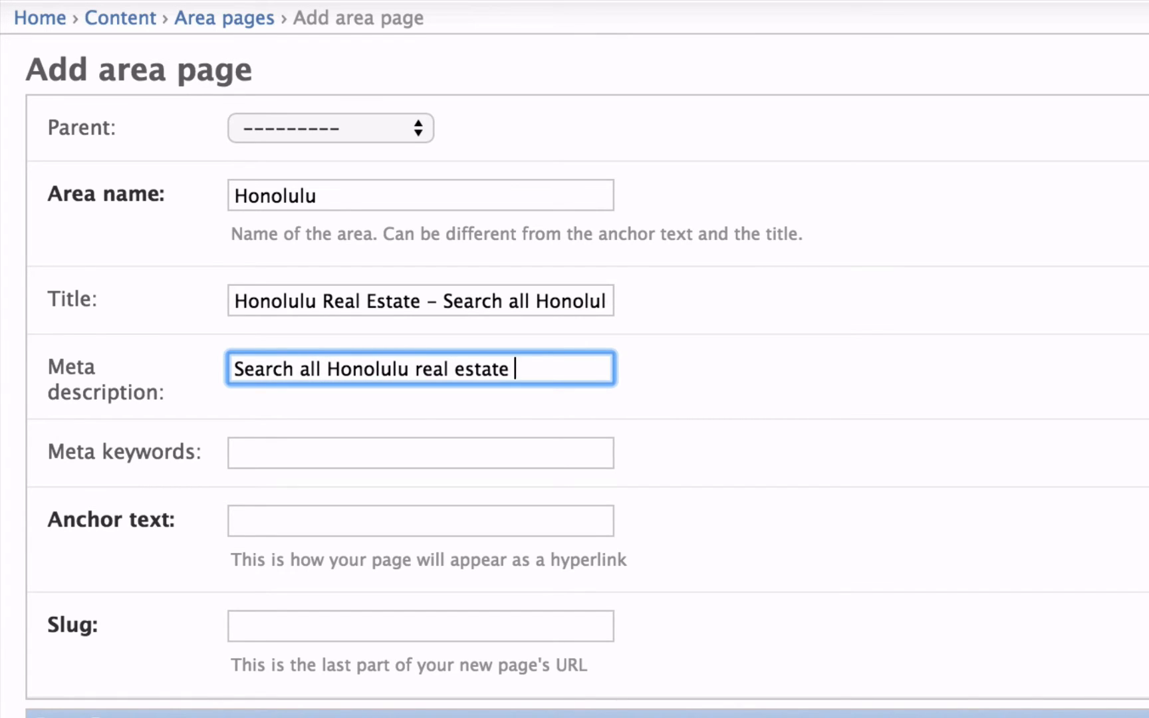
text(listings of homes, cor)
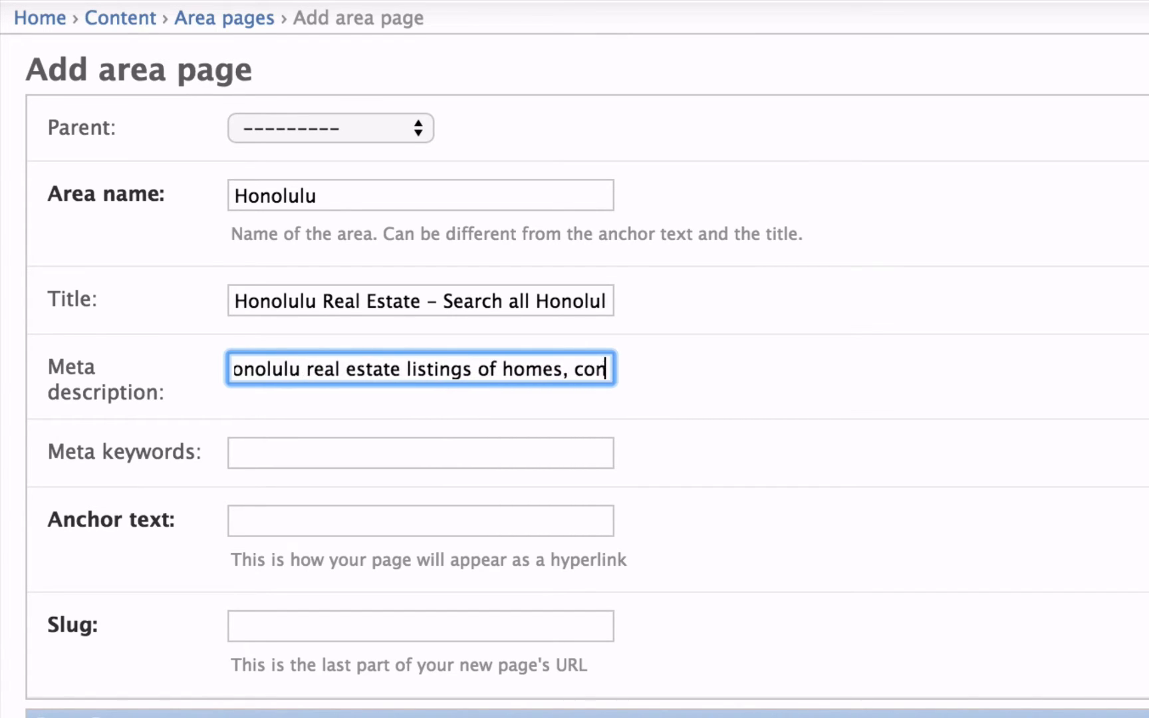
text(dos for sale pl)
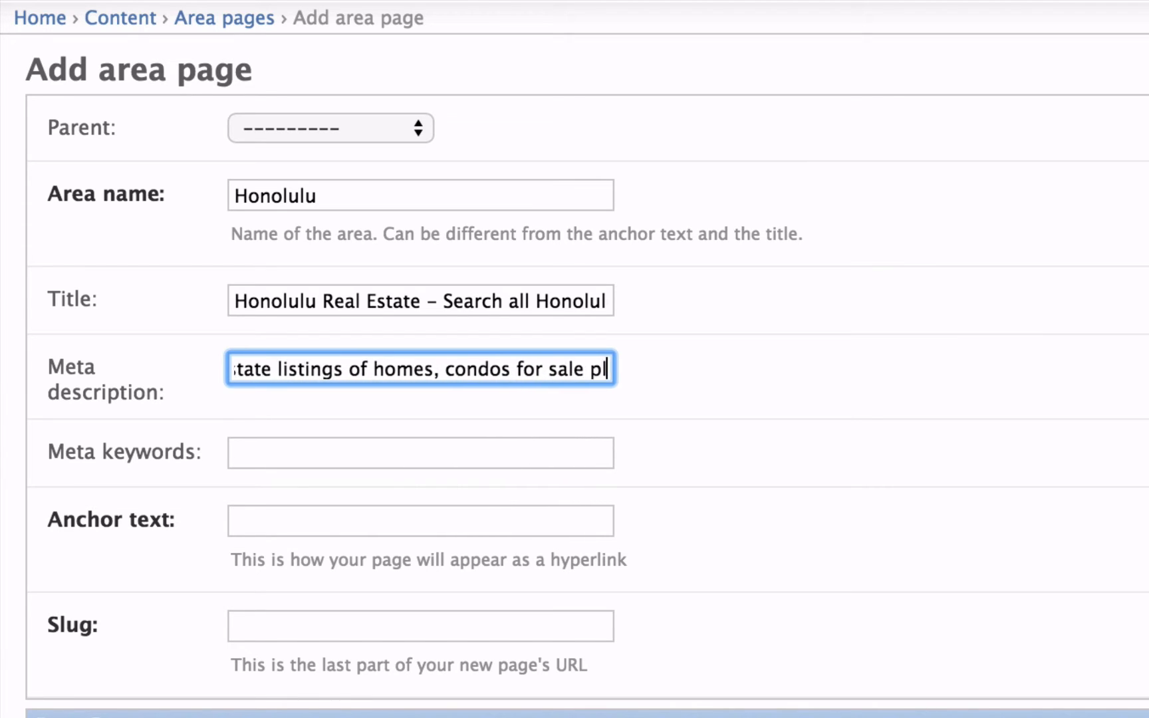
text(us foreclosure)
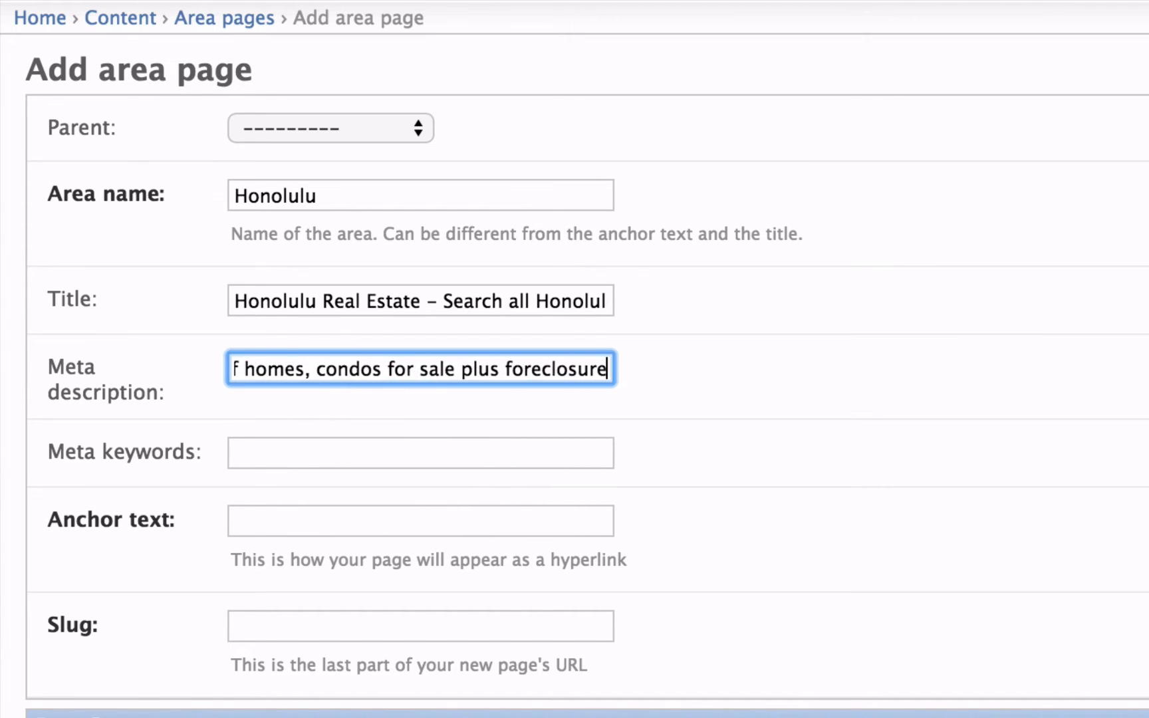
text(s & Ho)
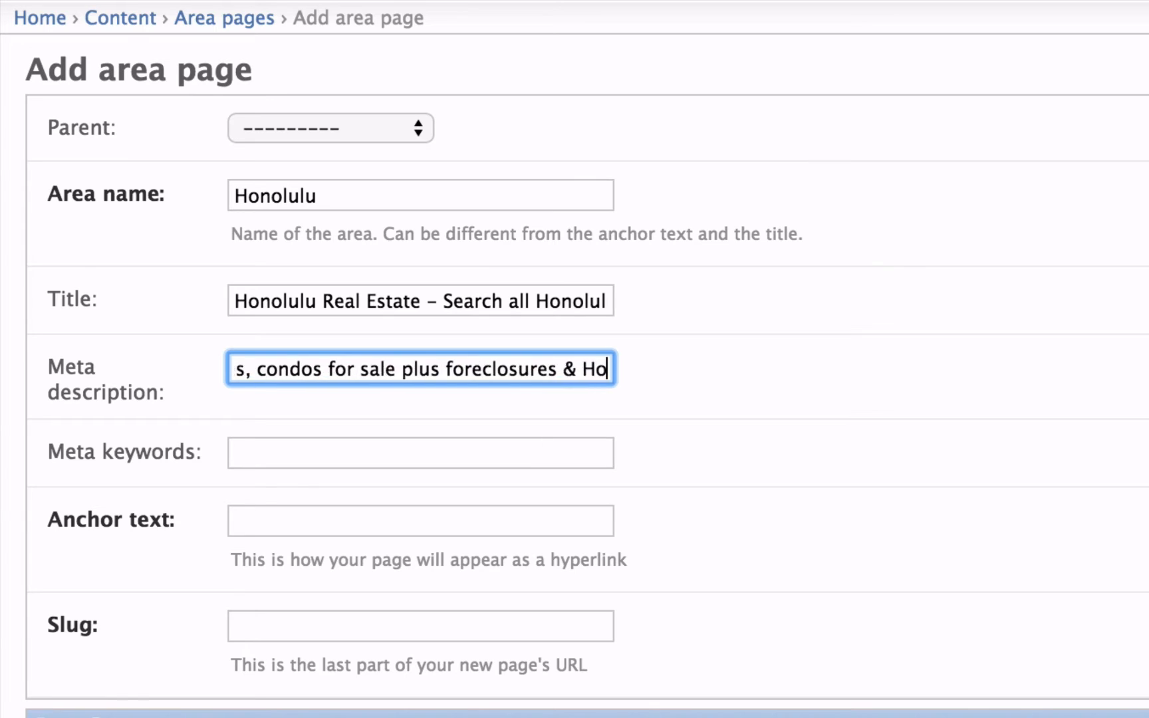
text(nolulu information on )
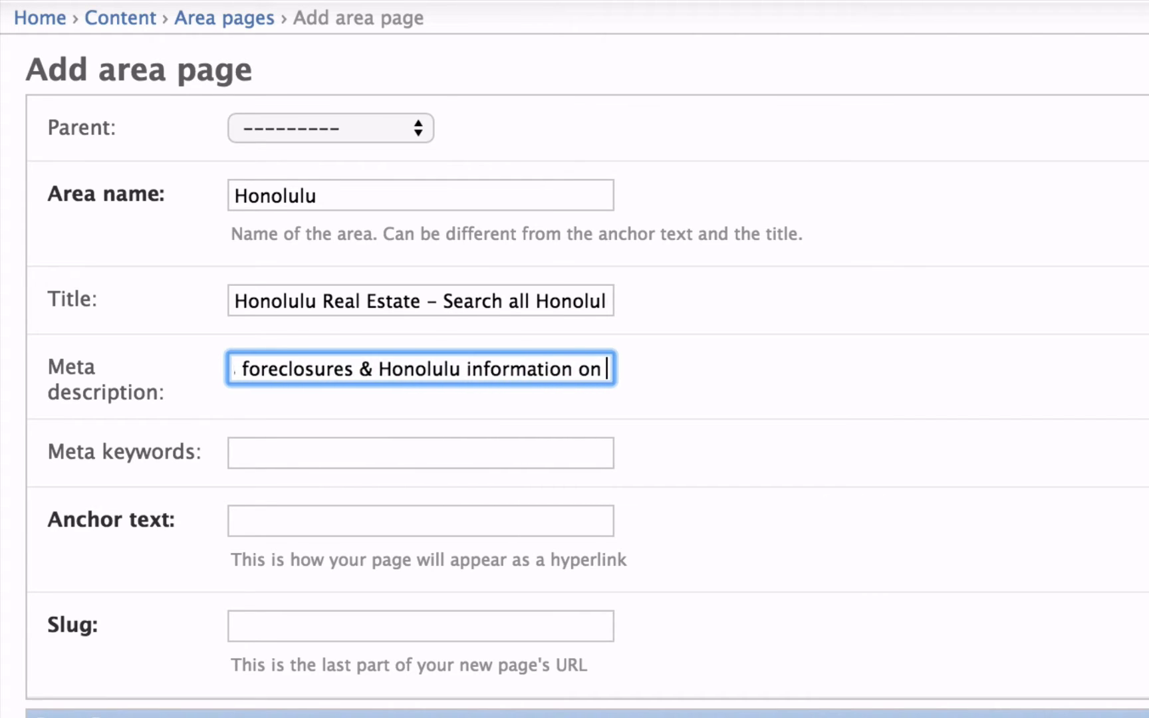
text(one easy site)
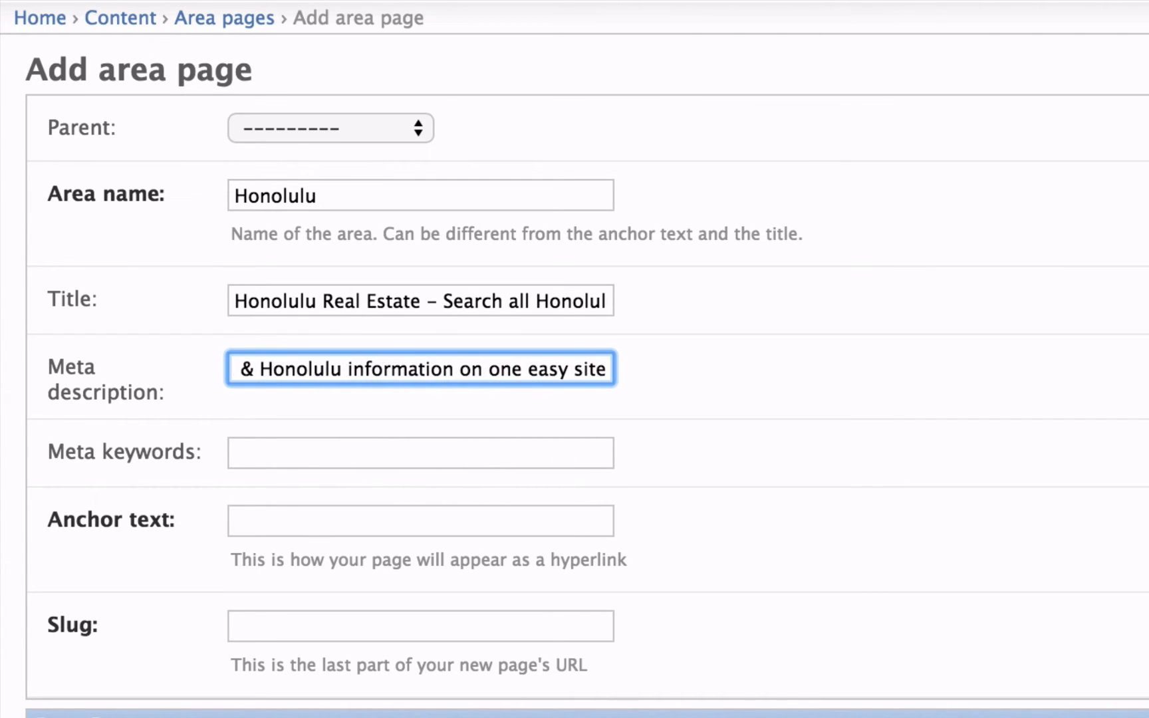
Set the meta keywords to "Honolulu real estate, honolulu, homes, for sale, condos, foreclosure".
key(Tab)
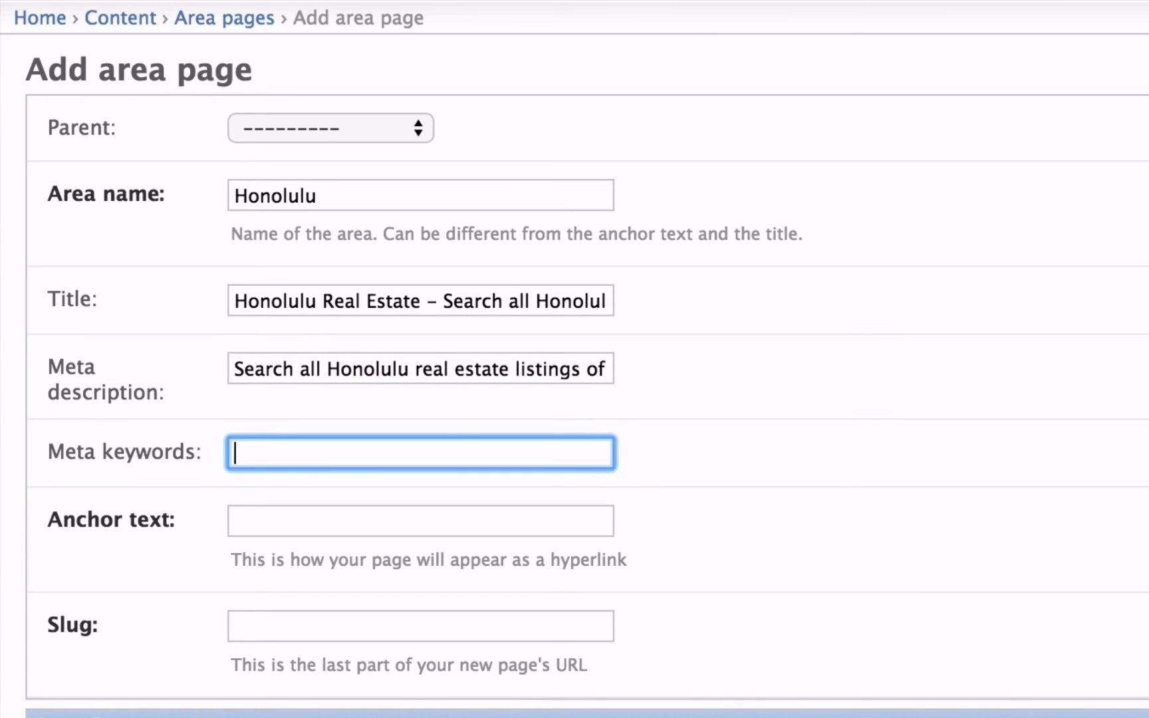
text(Honolul)
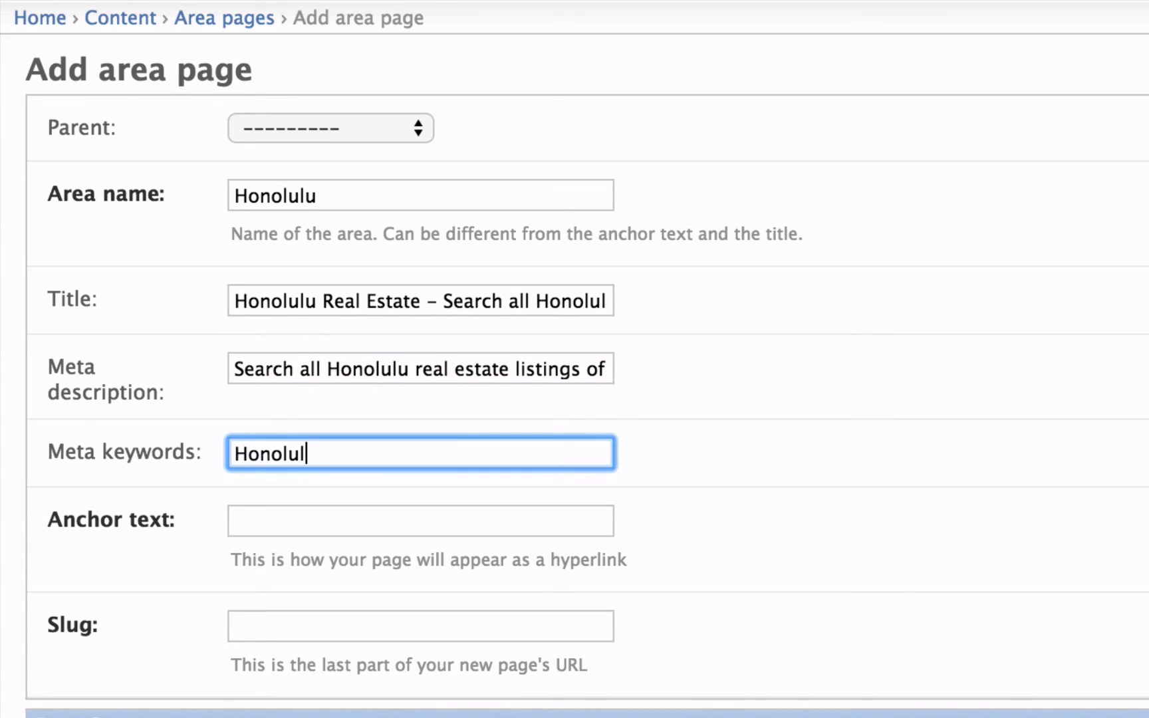
text(u real estate)
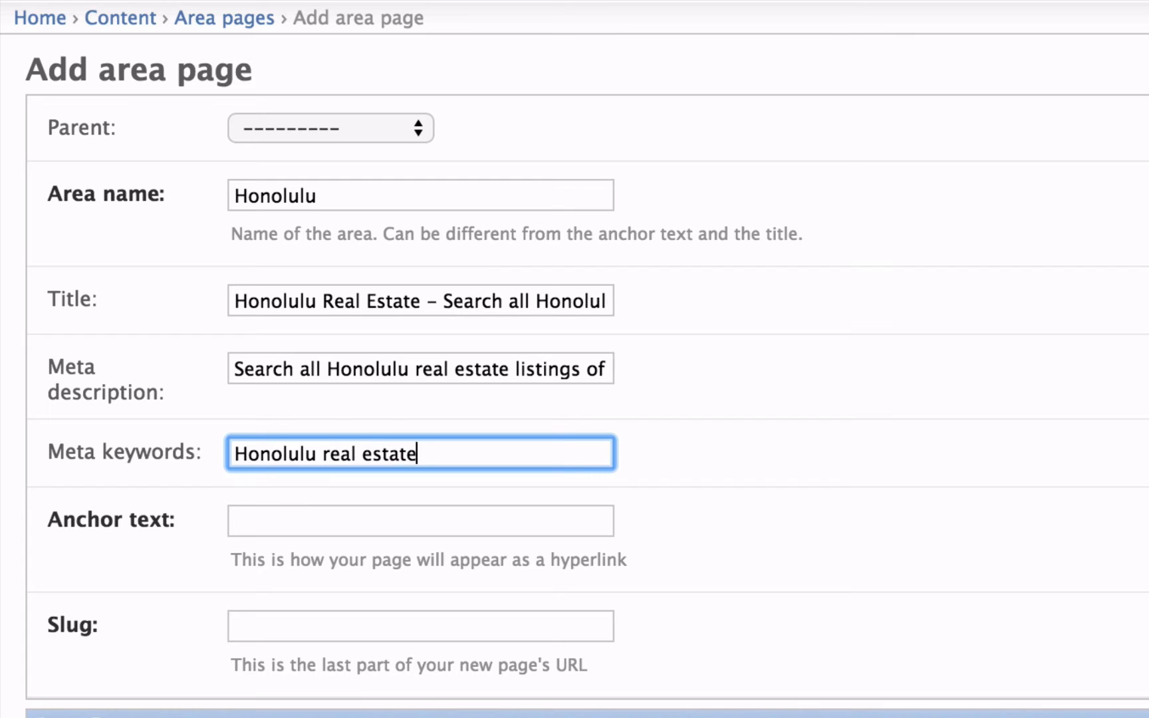
text(, honolulu, homes)
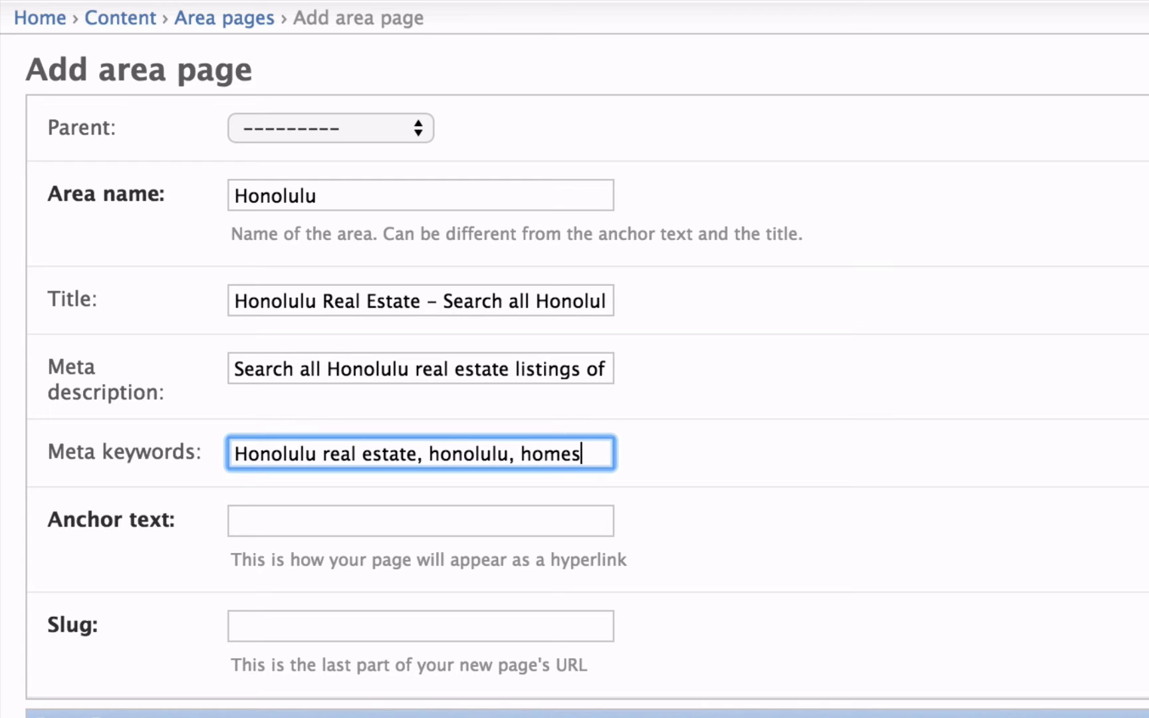
text(, for sale)
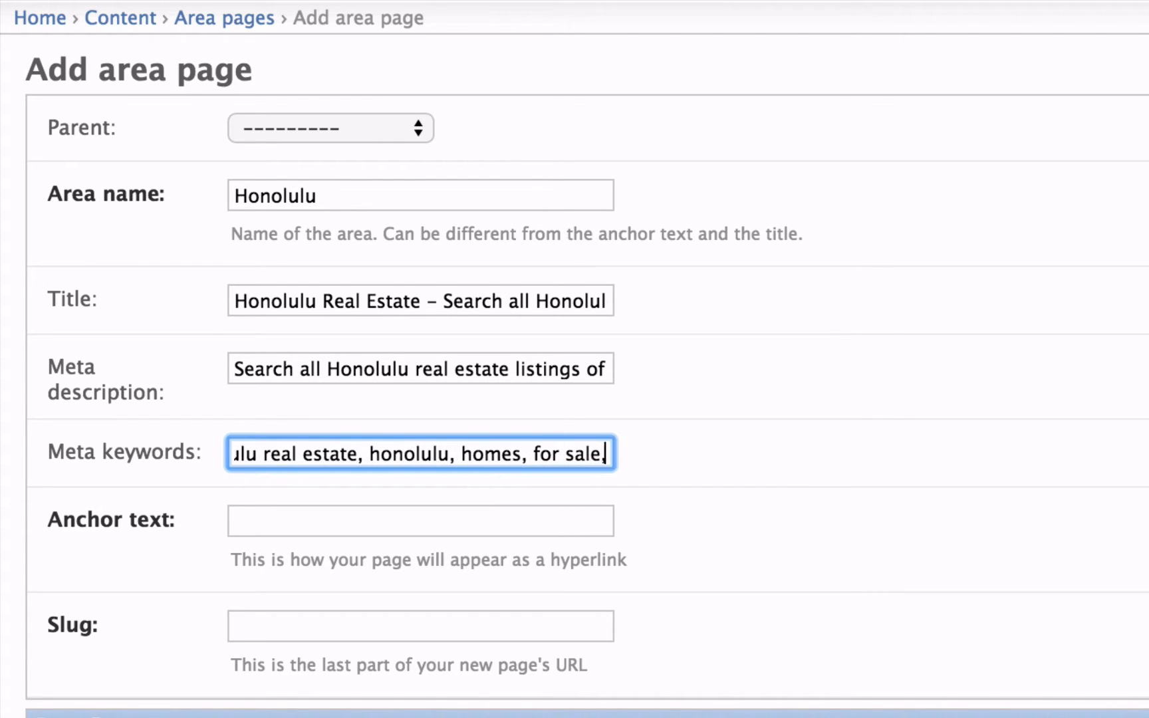
text(, condos, f)
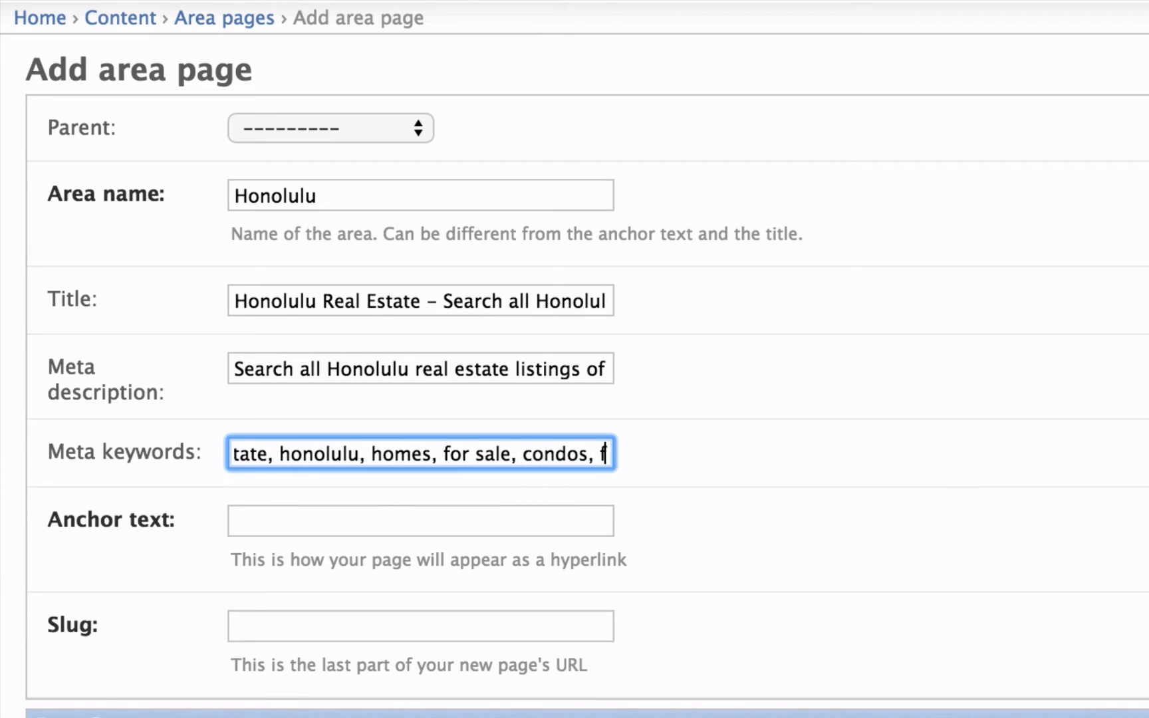
text(oreclos)
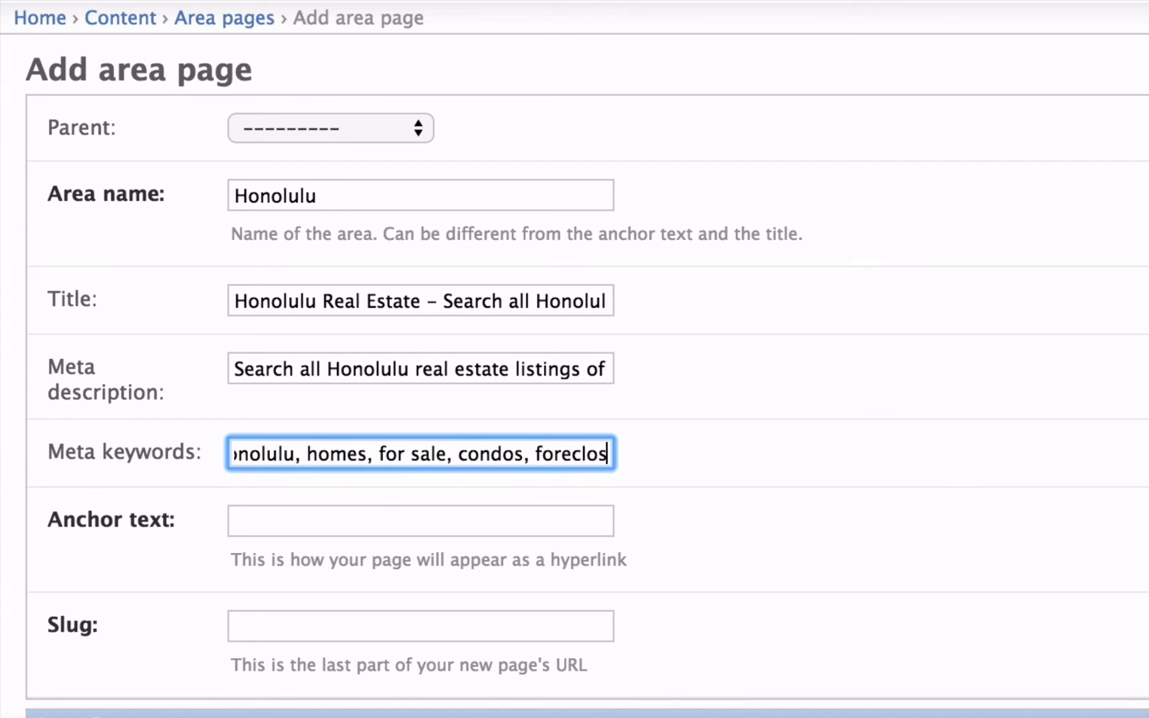
text(ure)
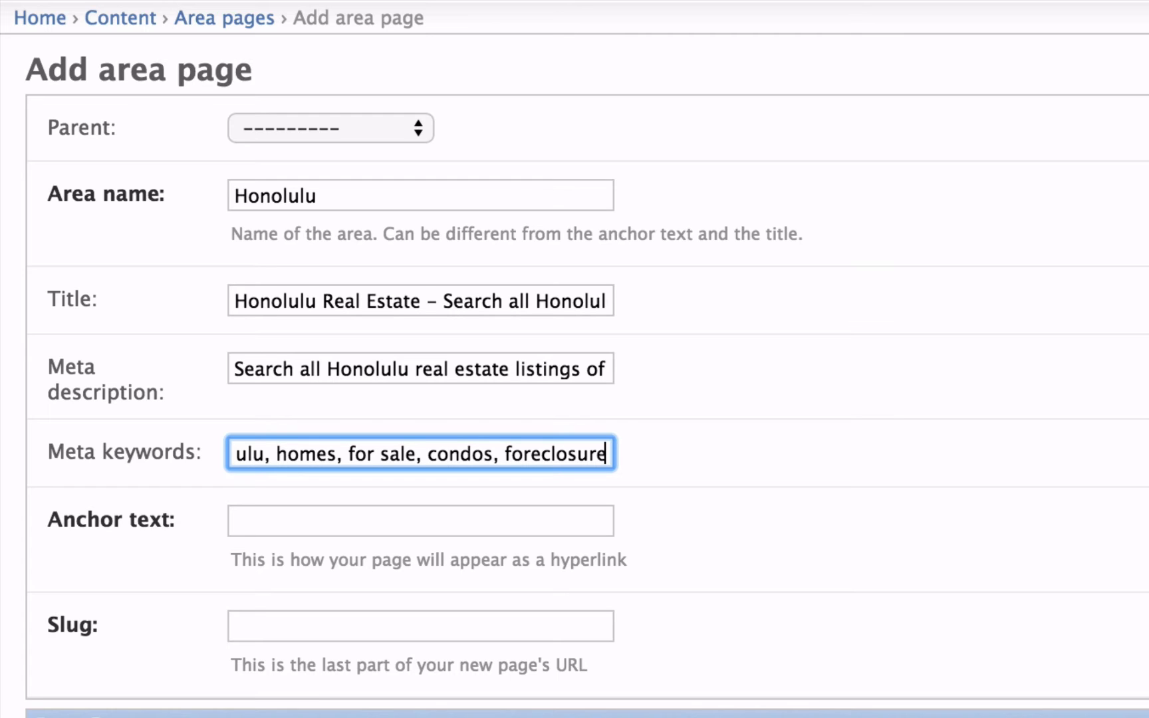
Set the anchor text to Honolulu, with honolulu as the page's slug.
key(Tab)
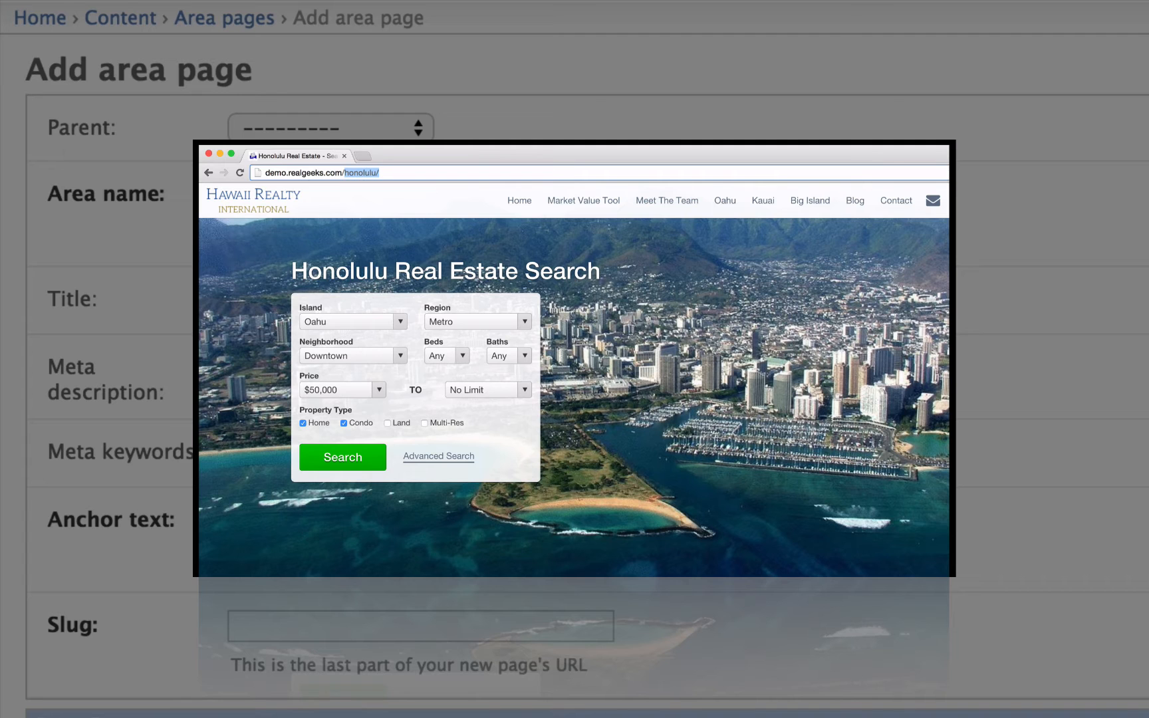
text(H)
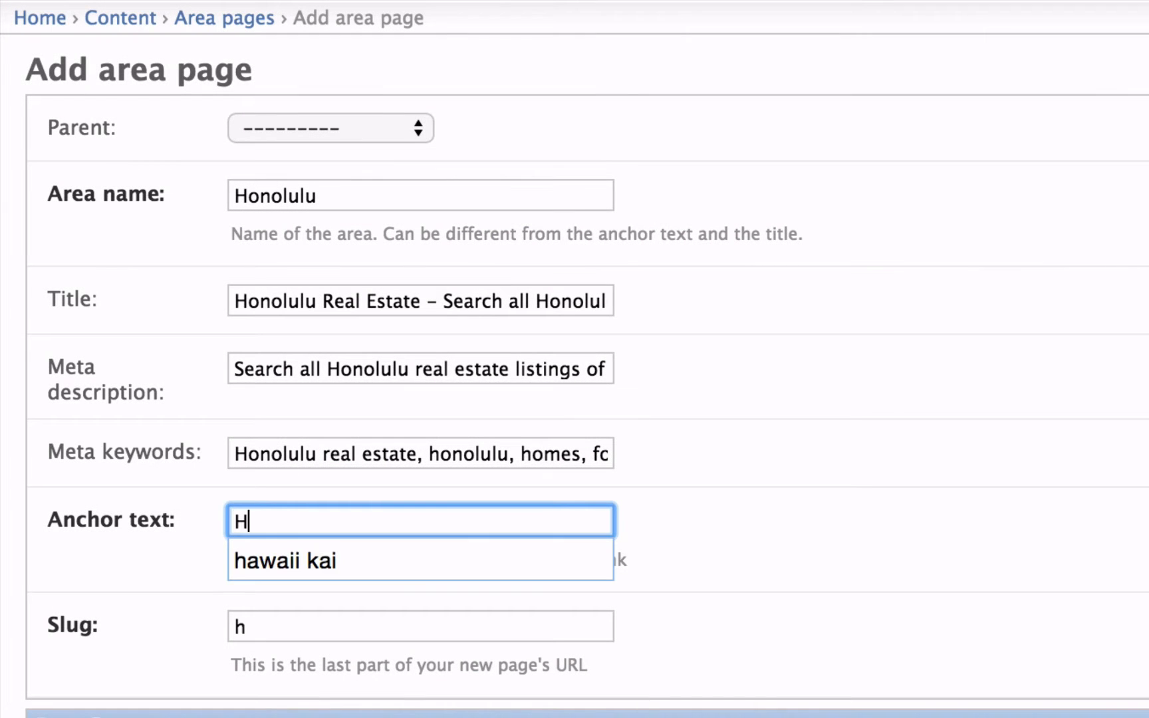
text(onolulu)
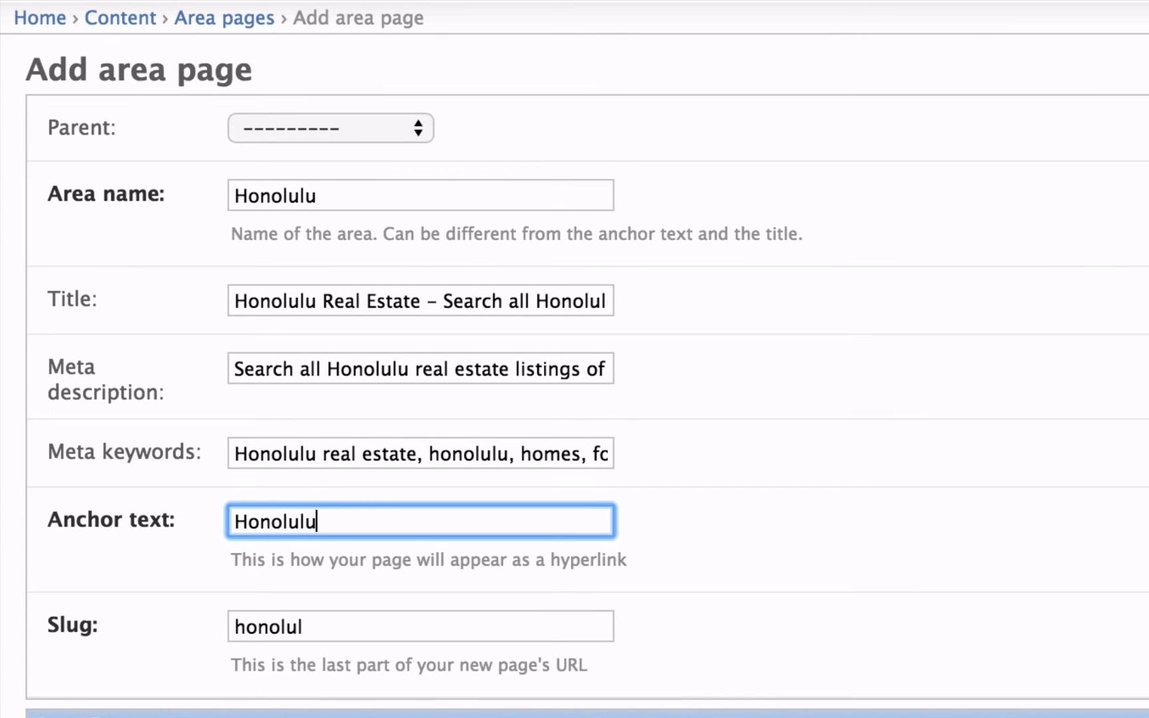
click(373, 619)
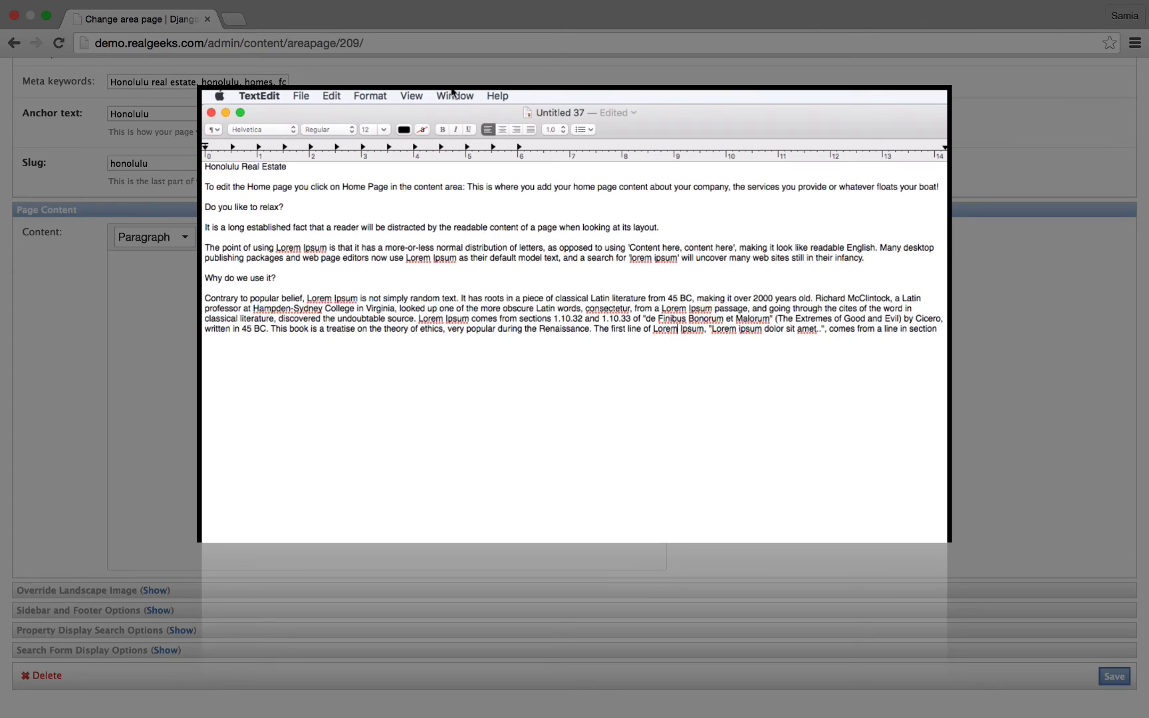
Switch to TextEdit and convert the Honolulu Real Estate draft to plain text.
click(409, 95)
mouse_move(379, 95)
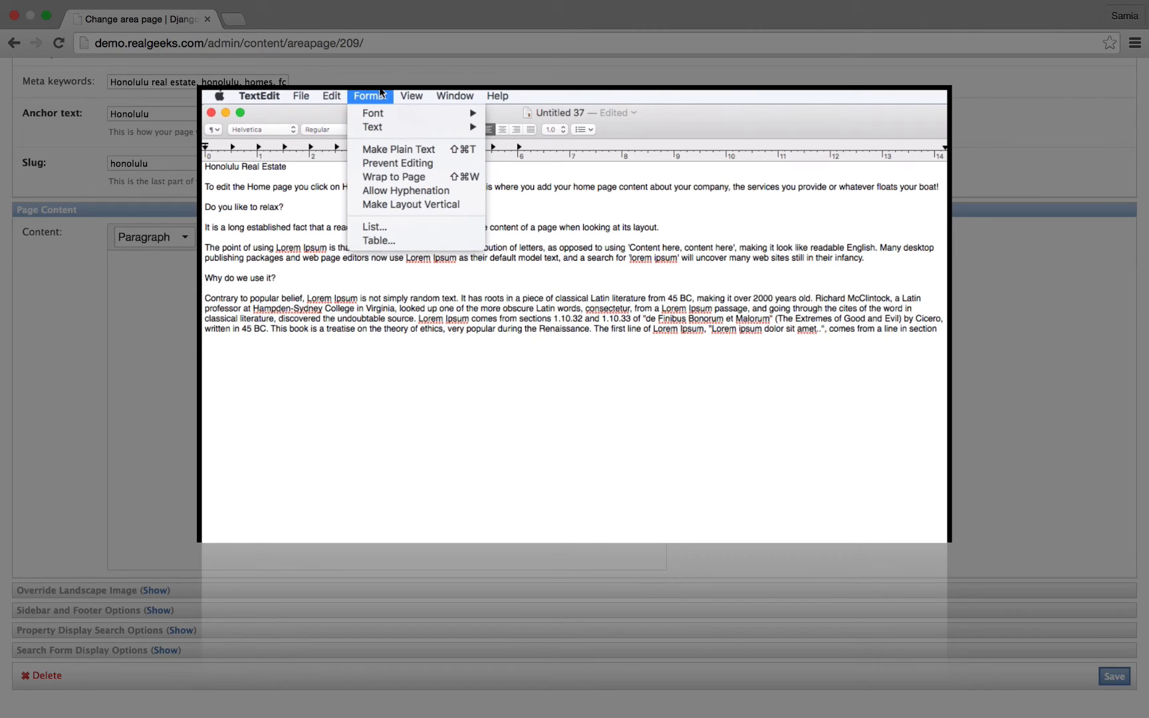
click(383, 150)
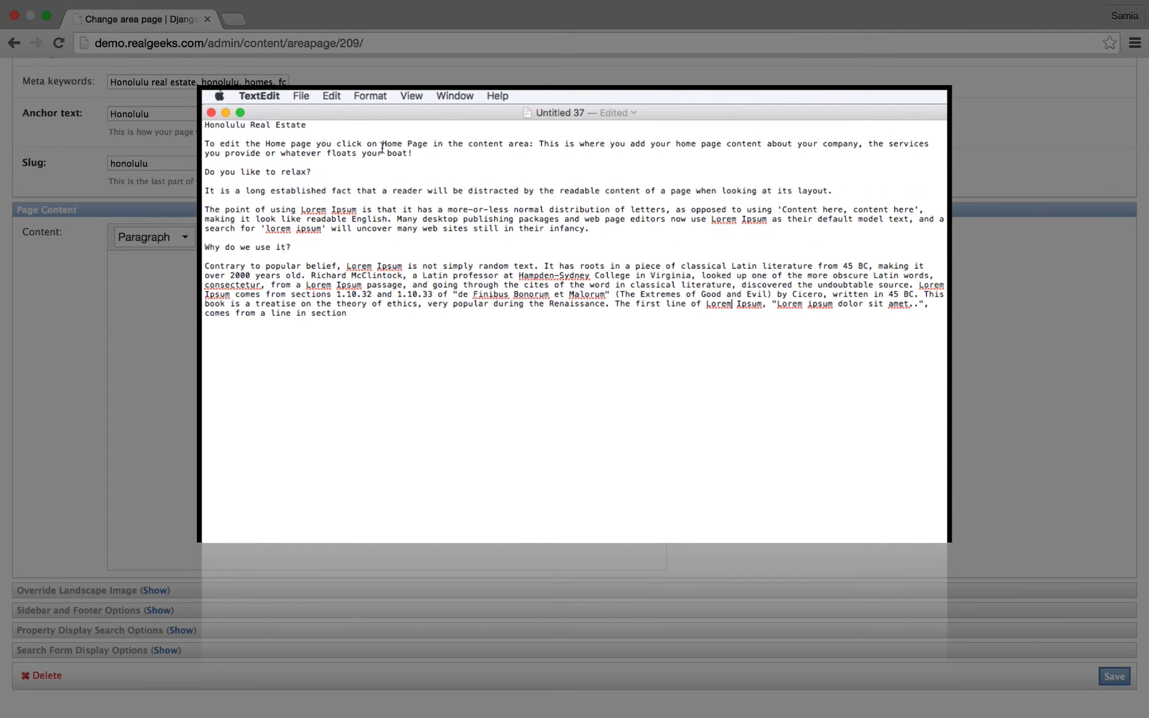
Copy the entire plain-text draft and paste it into the Honolulu area page's content field in Chrome.
drag(454, 334, 225, 116)
key(super+c)
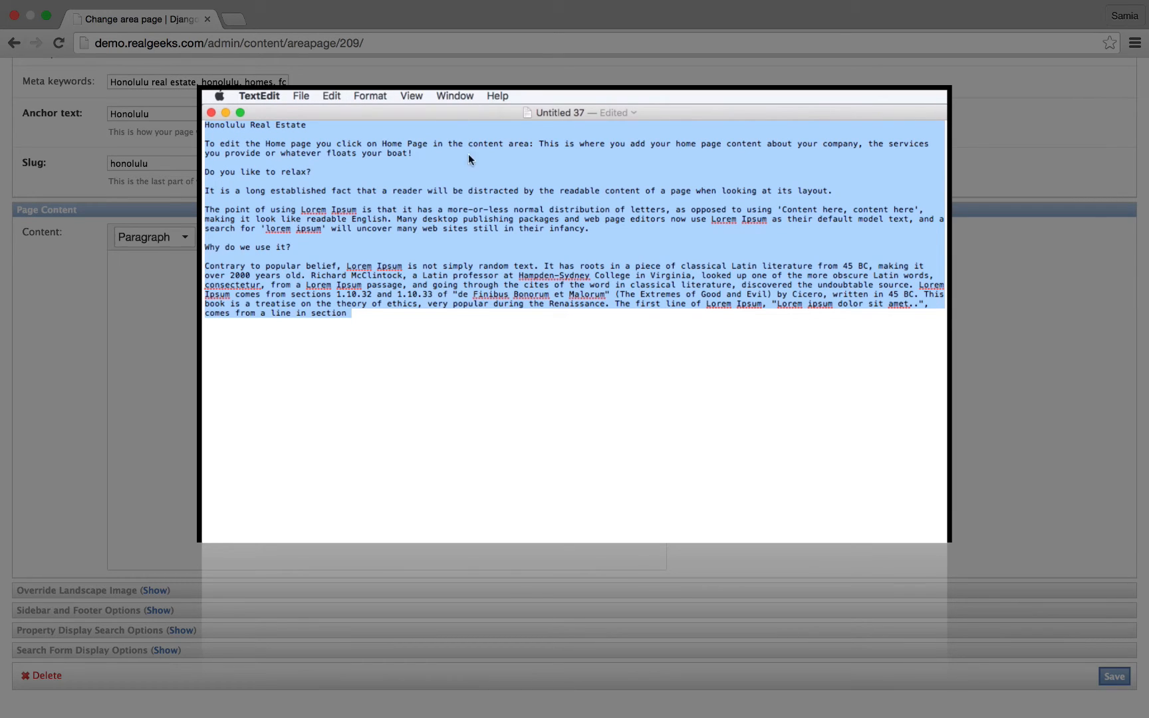
right_click(411, 212)
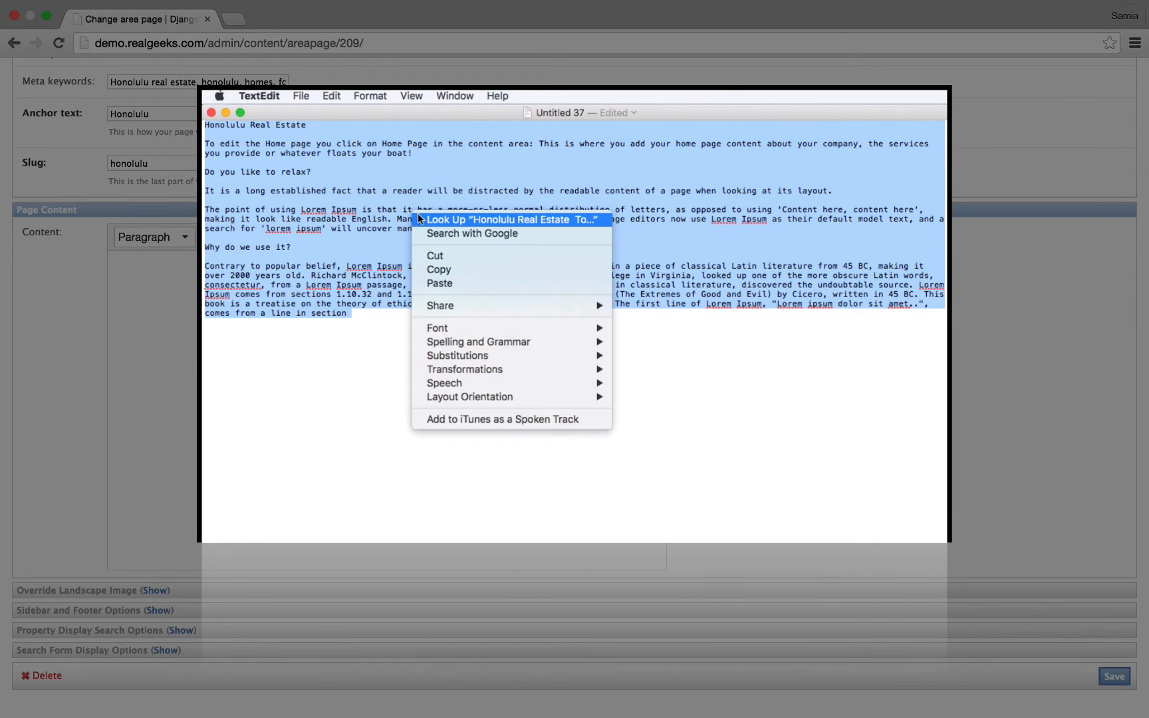
click(461, 269)
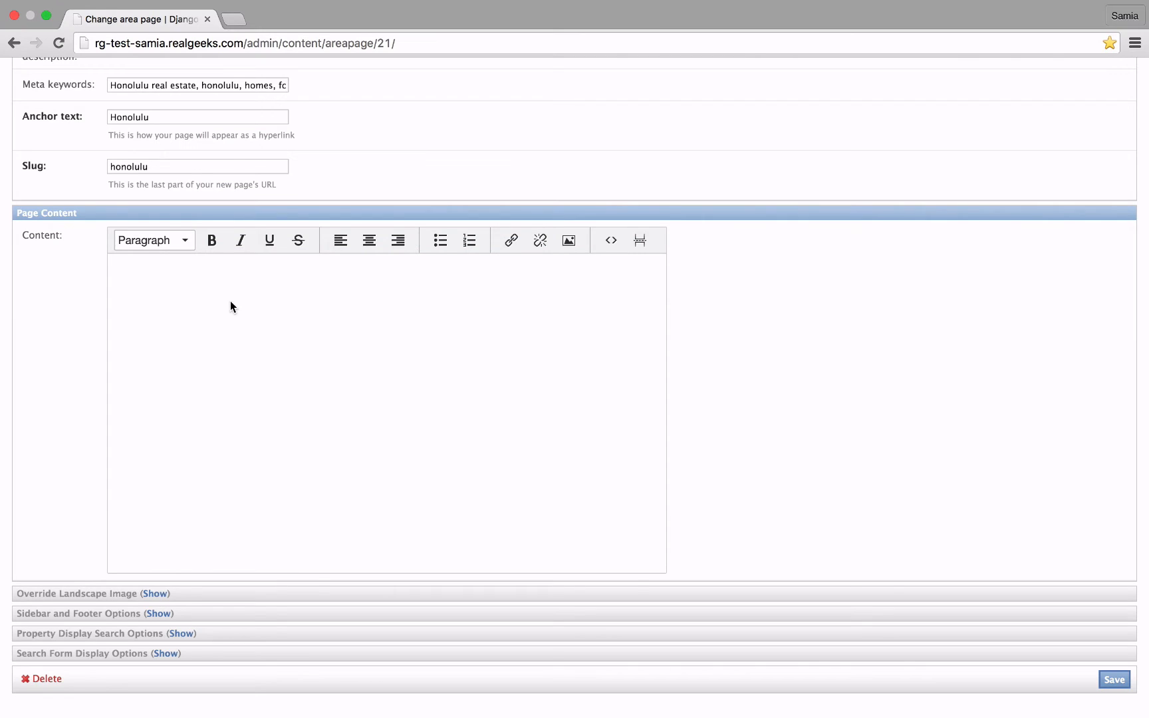
right_click(134, 268)
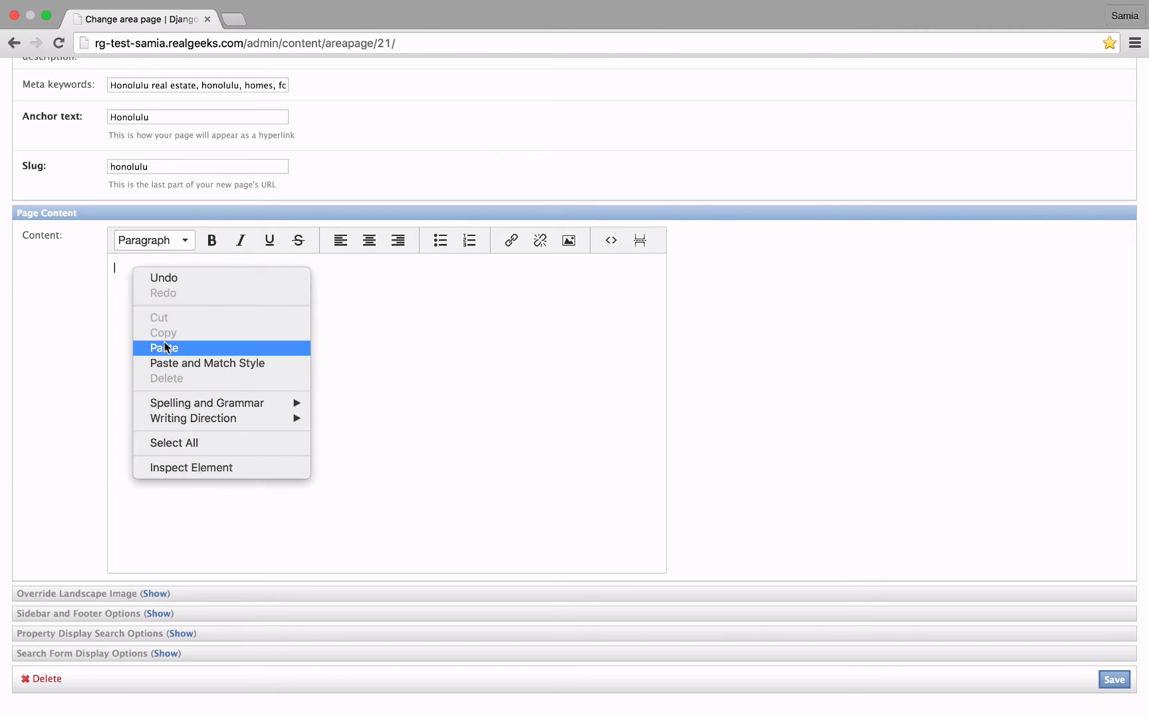
click(164, 347)
Format the "Honolulu Real Estate" line of the page content as Heading 2.
drag(215, 269, 114, 266)
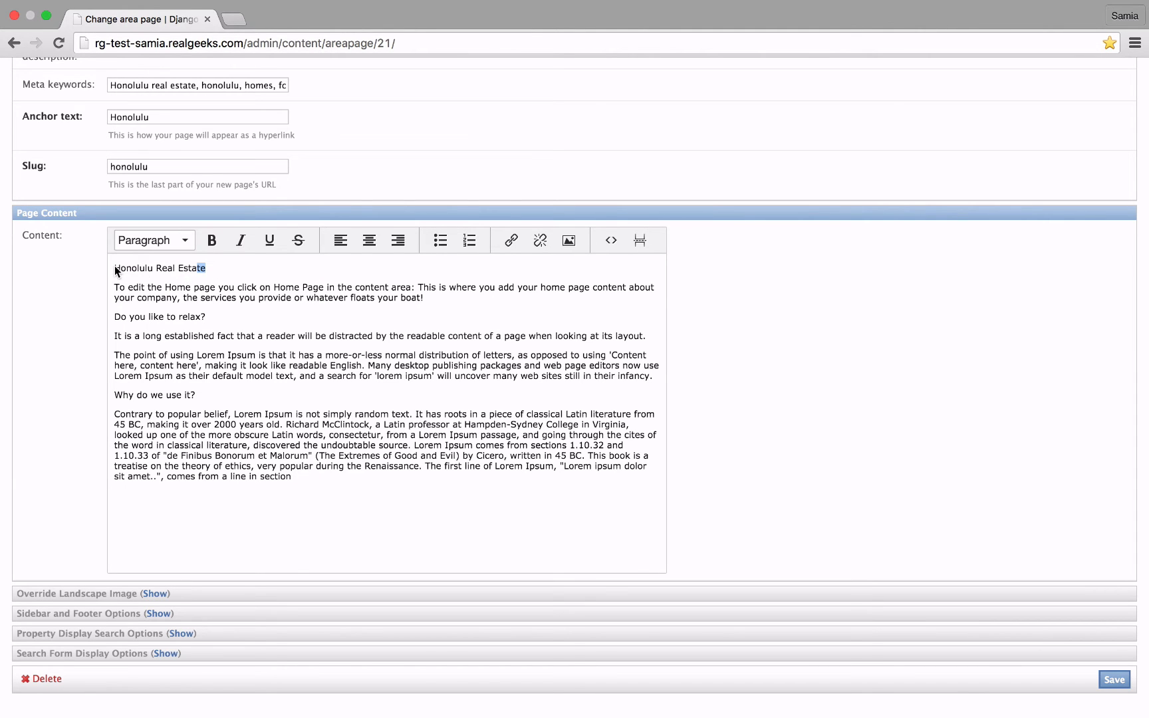
click(188, 240)
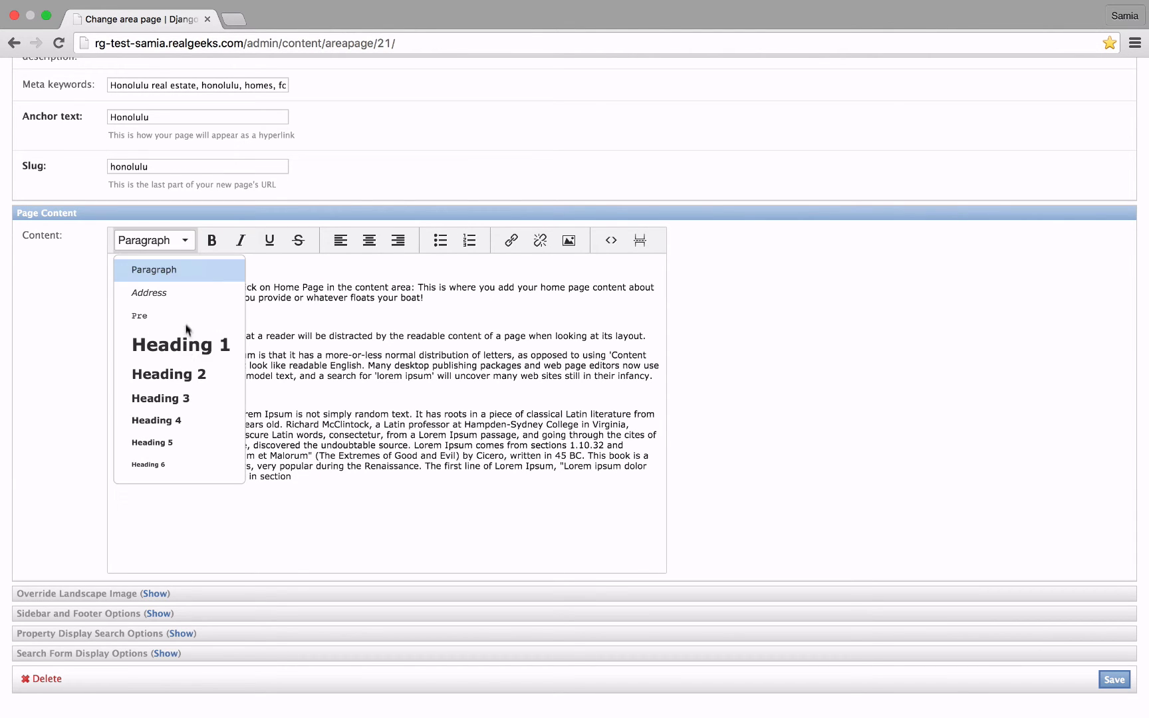
click(185, 375)
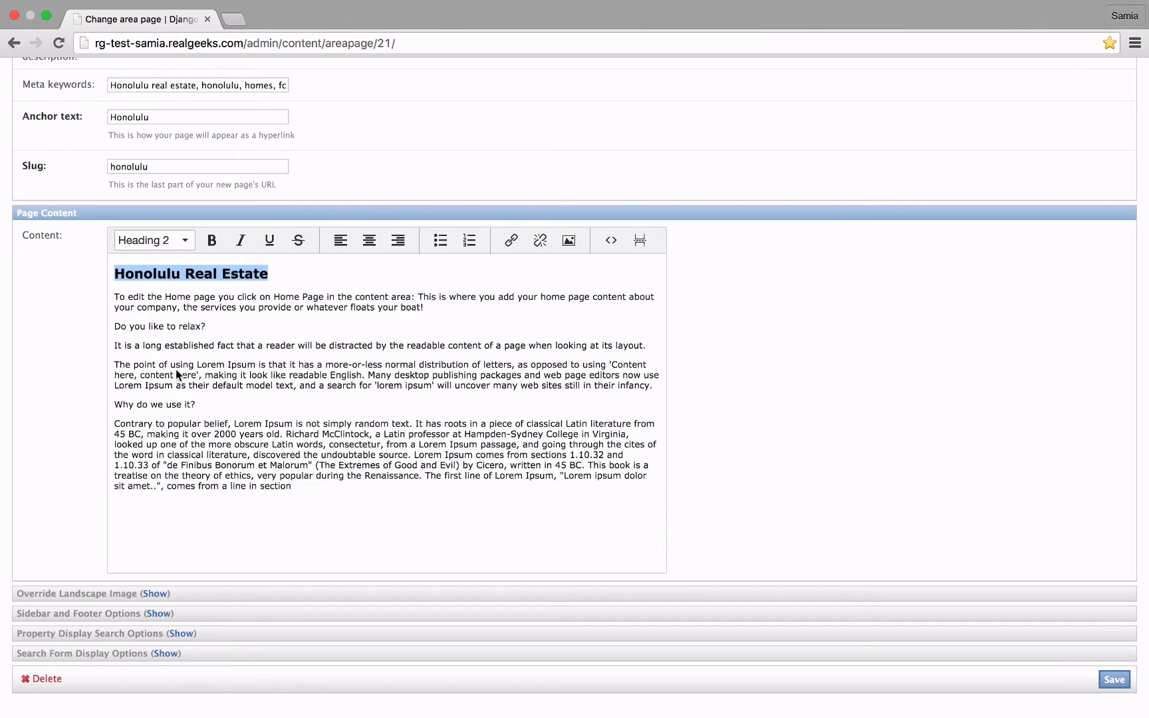
Format the "Do you like to relax?" line of the page content as Heading 3.
click(244, 328)
drag(111, 327, 204, 327)
click(188, 240)
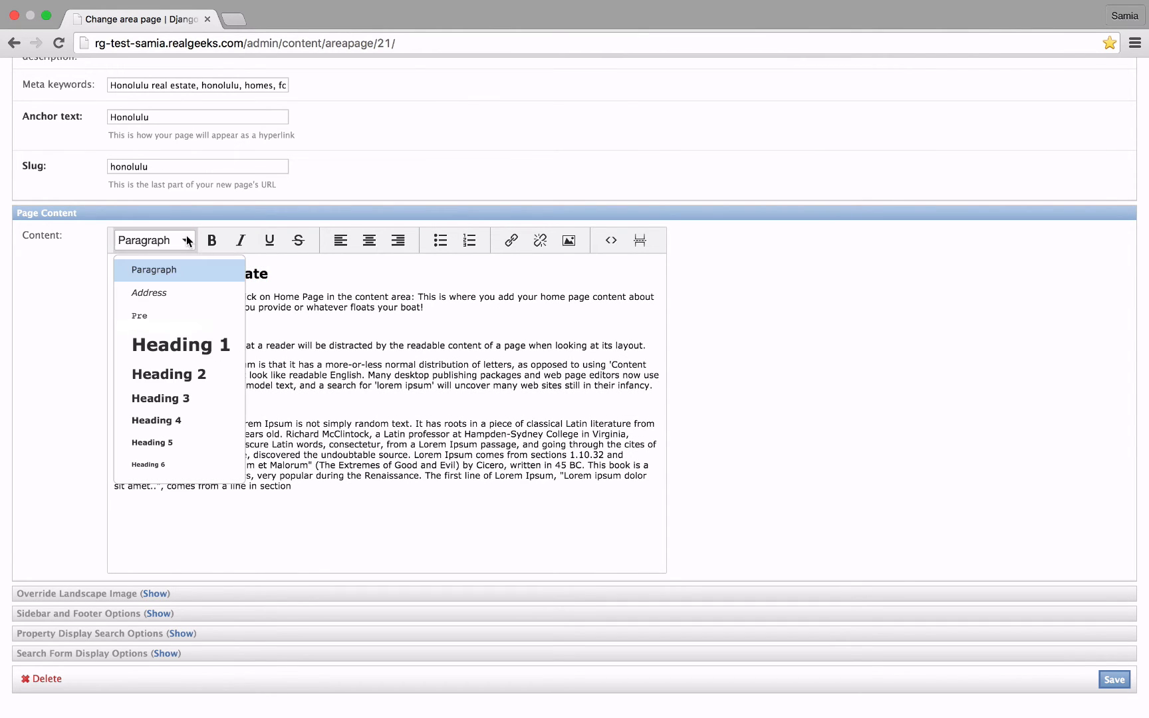
click(157, 399)
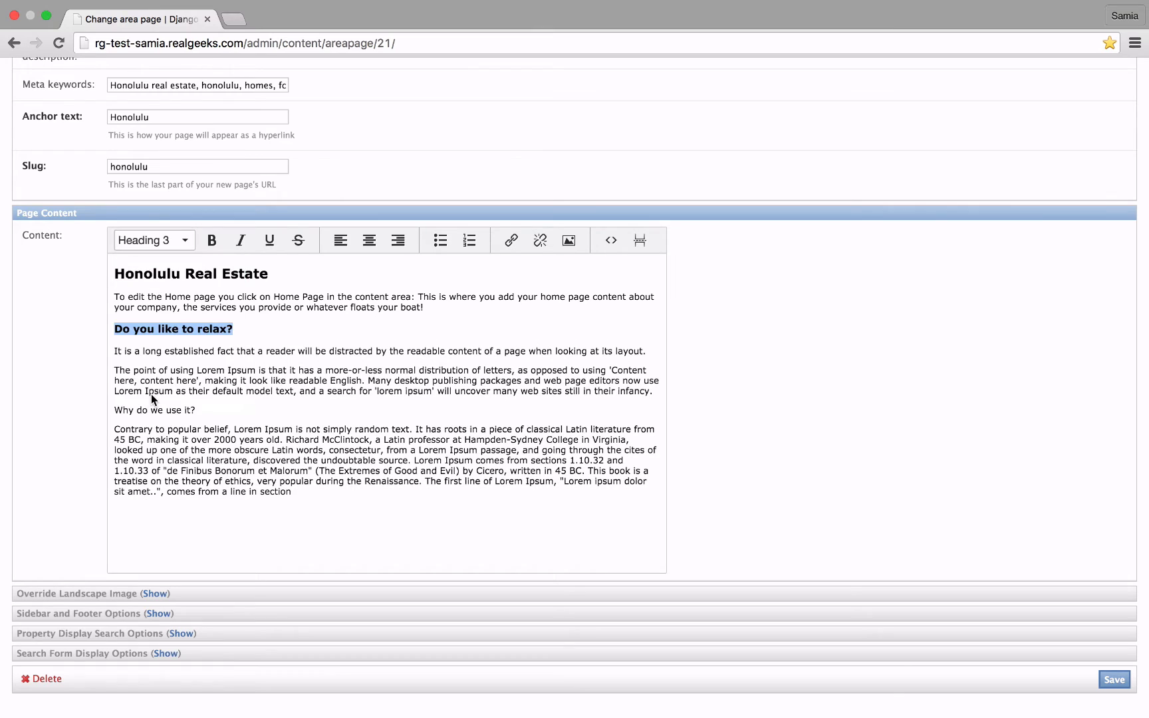
click(239, 329)
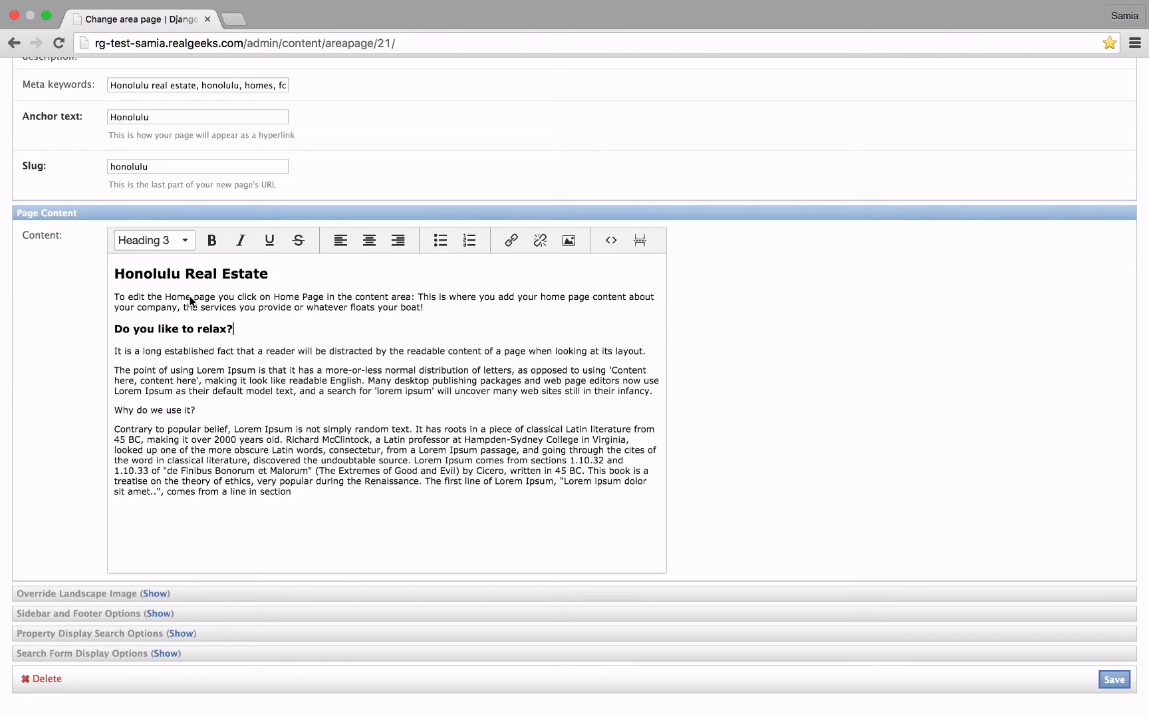
drag(191, 298, 167, 298)
click(516, 238)
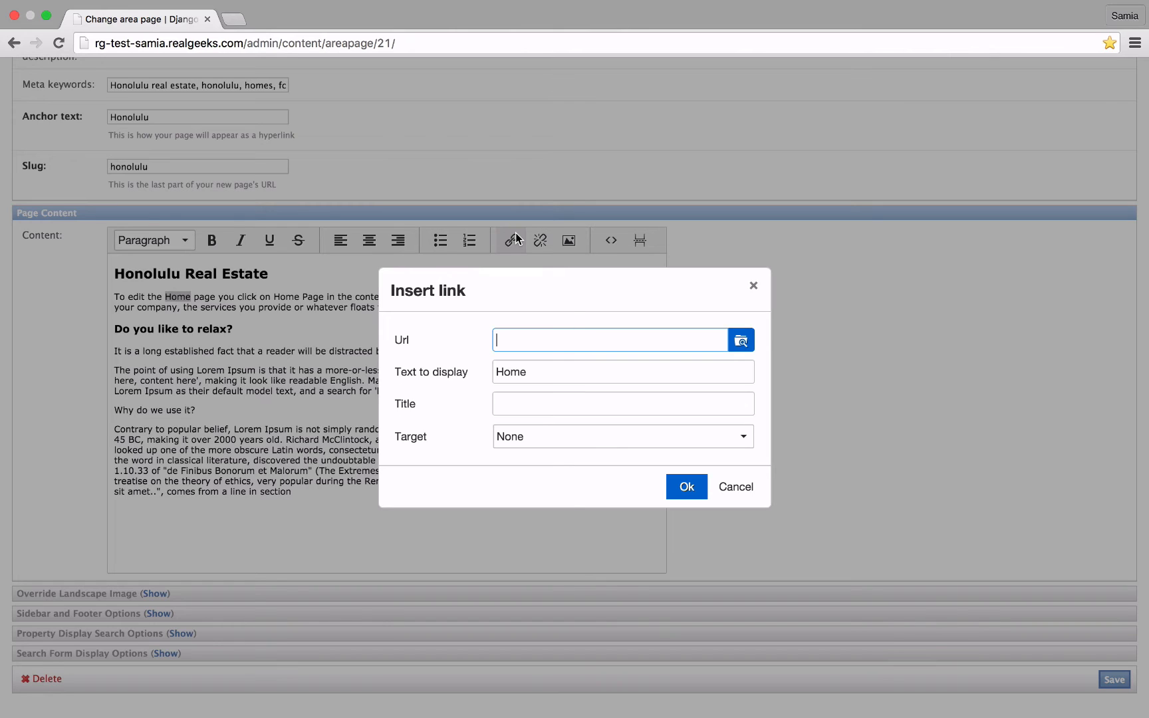
text(http://www.re)
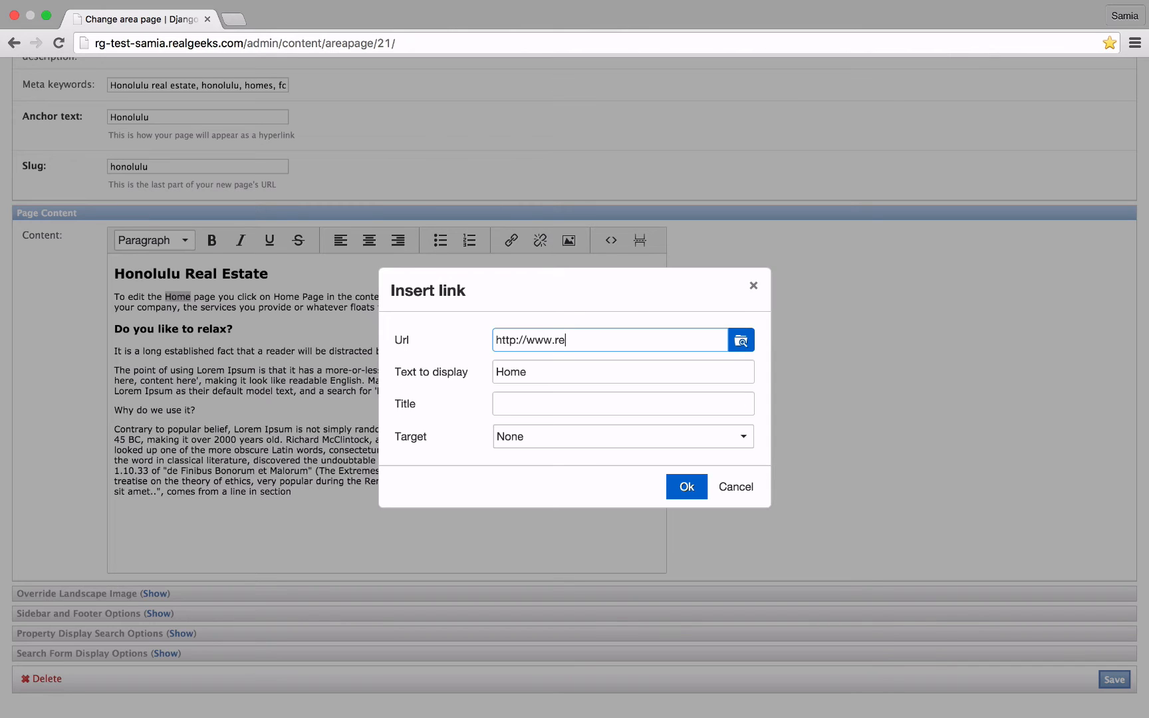
text(algeeks.com)
Replace the link's URL with the relative path /kailua-town and insert the link.
triple_click(493, 343)
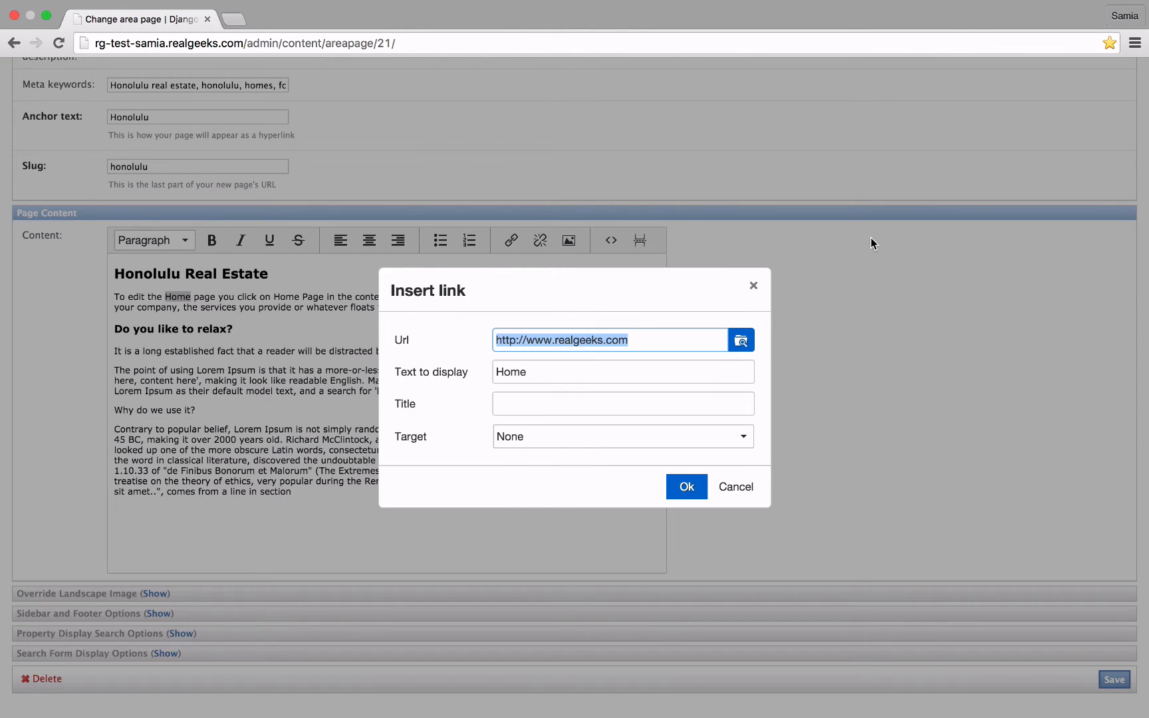
text(/)
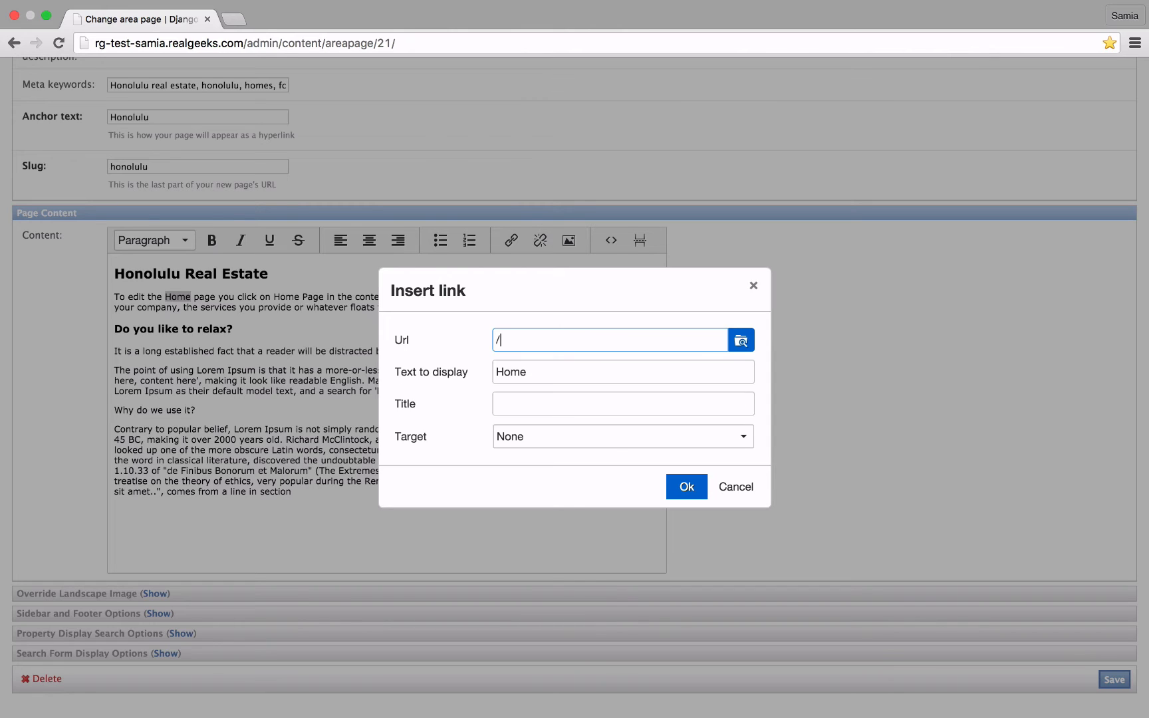
text(kailua-town)
click(679, 489)
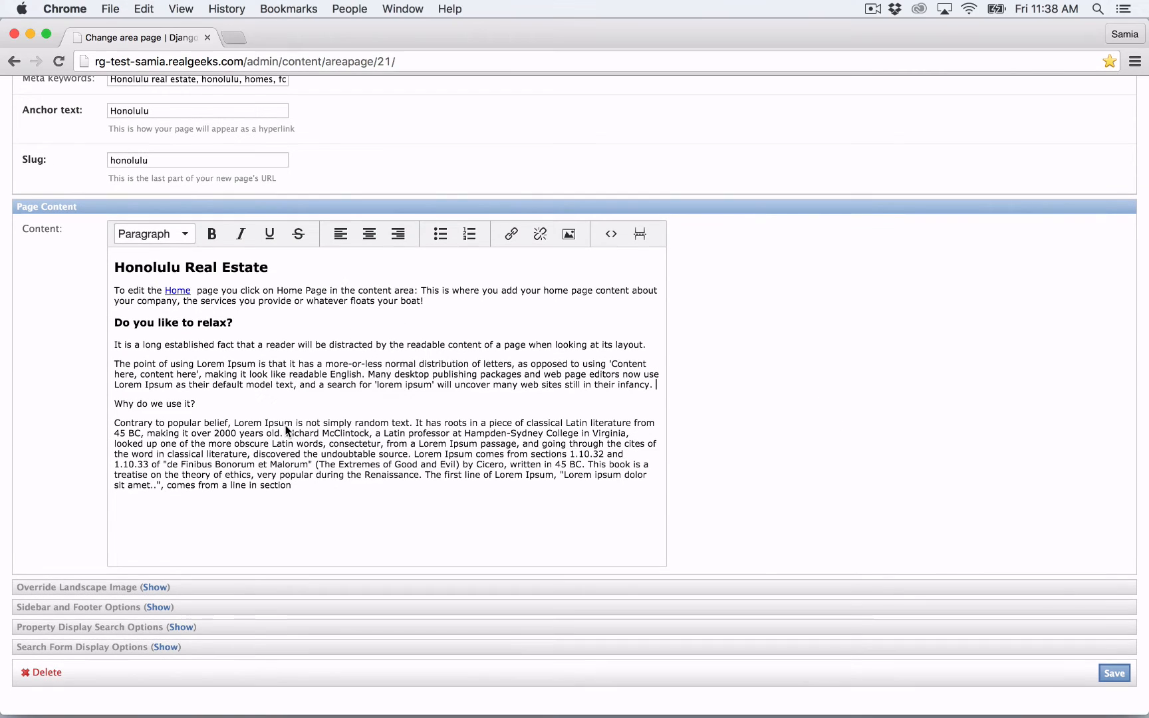
Start inserting an image in the "The point of using Lorem Ipsum" paragraph, choosing fe_pr_120102hawaii2.jpg from the site's files as its source.
click(206, 374)
click(578, 235)
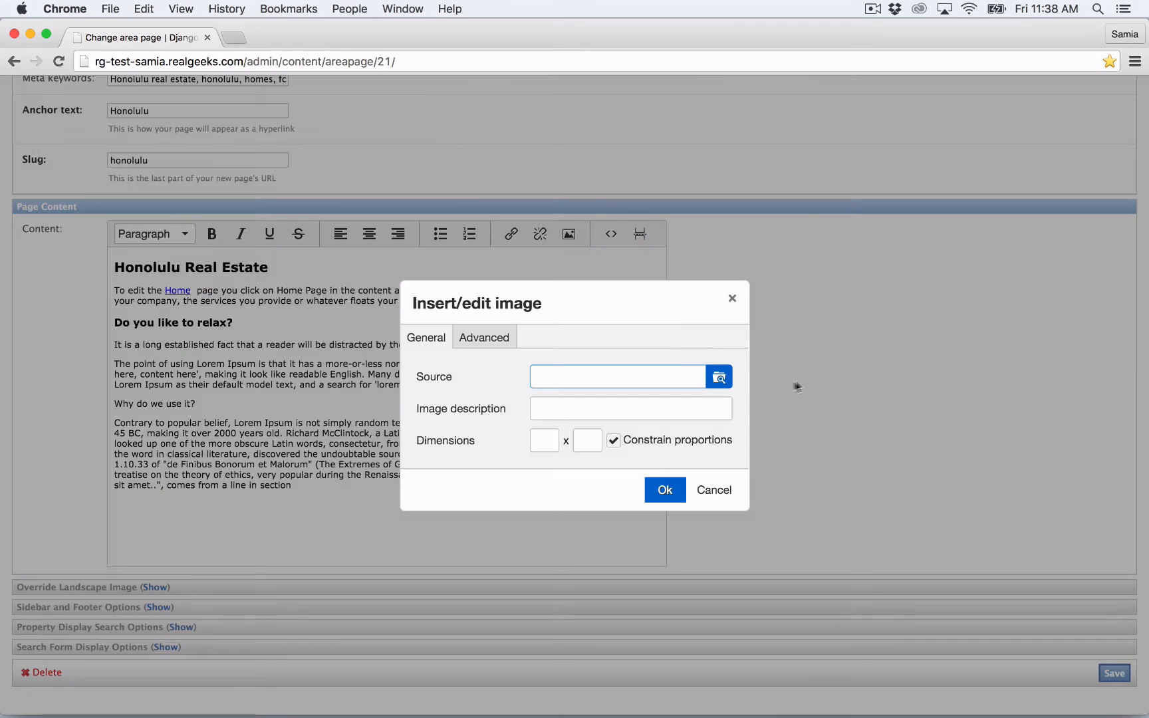
click(728, 377)
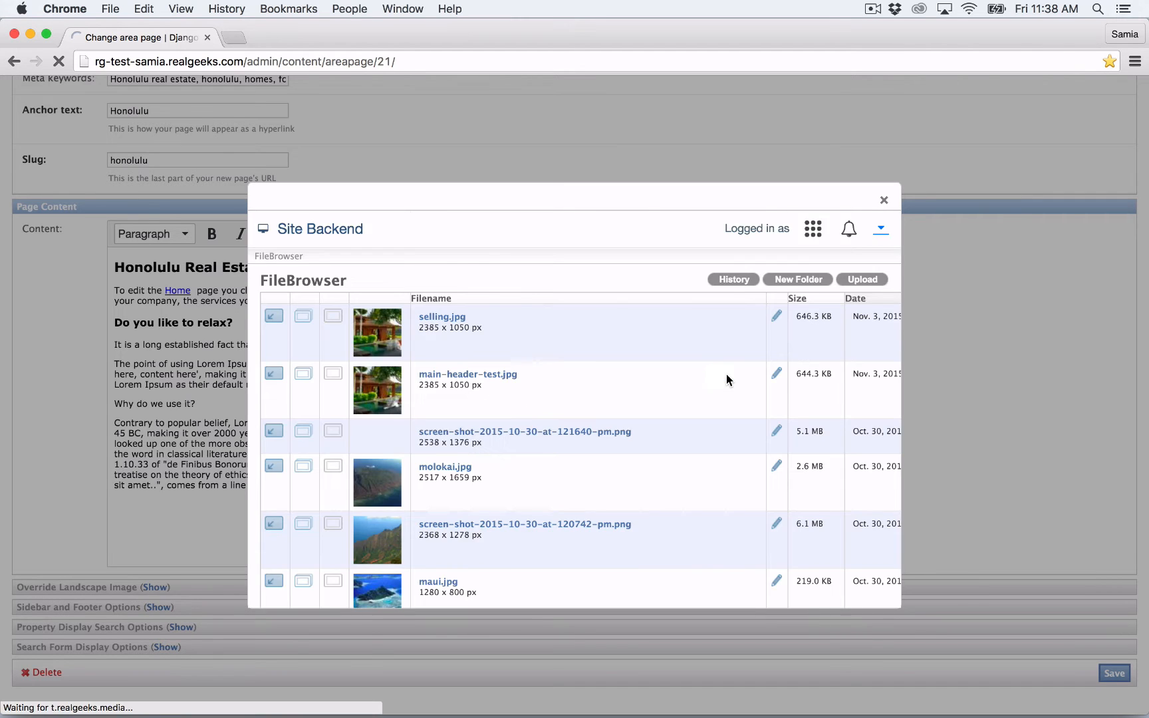
scroll(726, 374, down, 15)
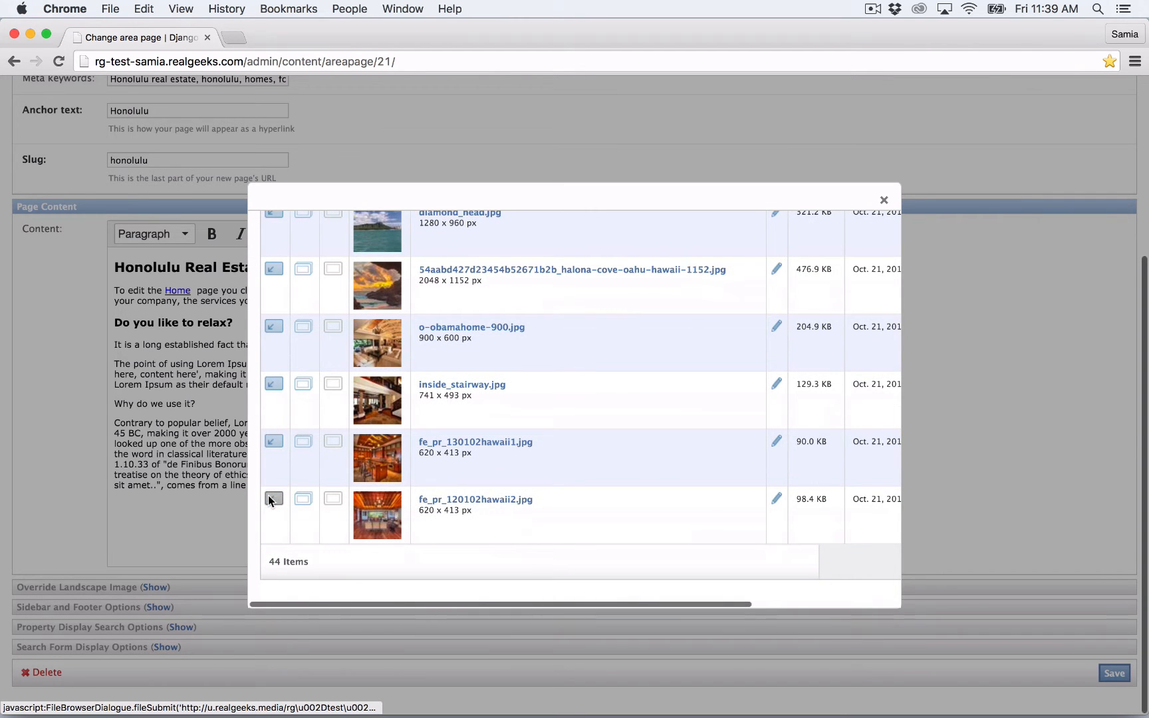
click(273, 499)
Set the image's width to 250 with proportions constrained.
click(547, 442)
scroll(548, 446, up, 1)
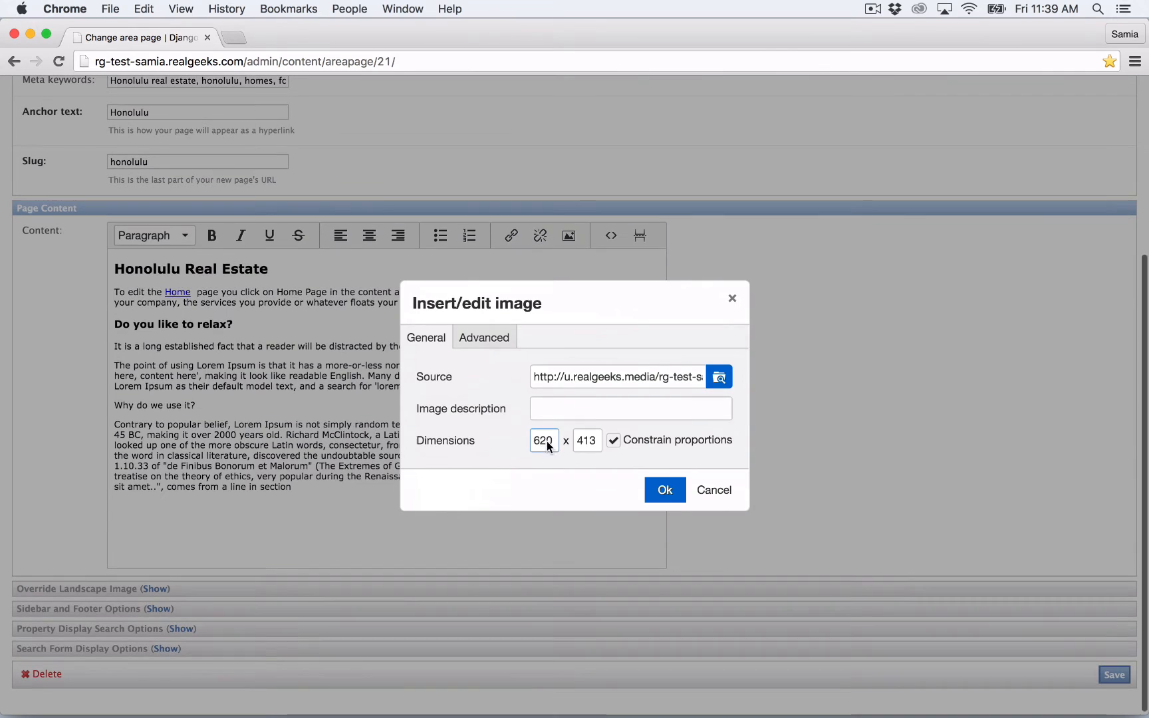
scroll(528, 441, up, 1)
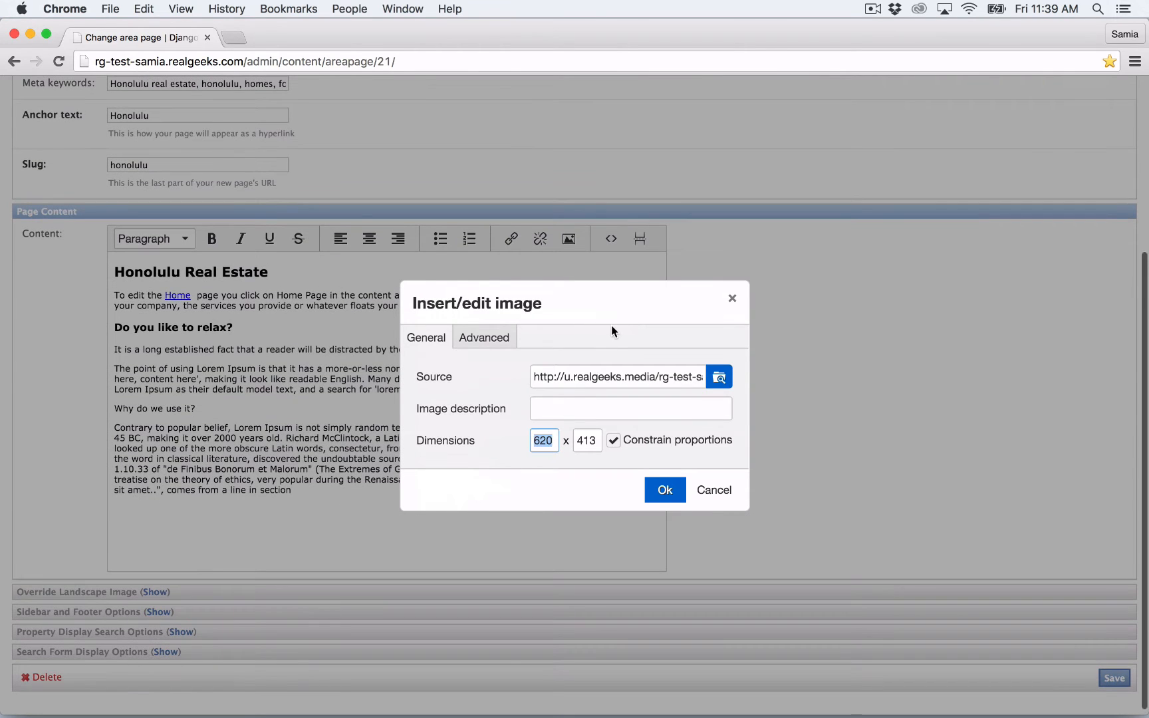
key(super+a)
text(250)
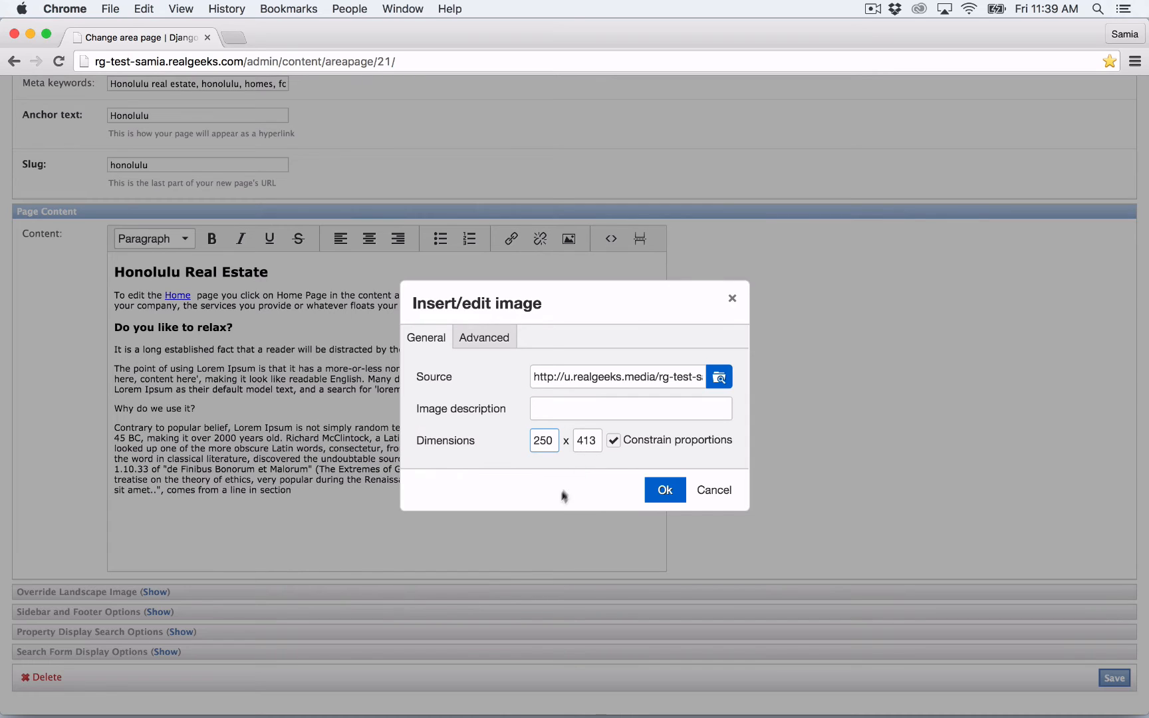
Insert the image with vertical and horizontal space of 10 each, and left-align it in the paragraph.
key(Tab)
click(493, 339)
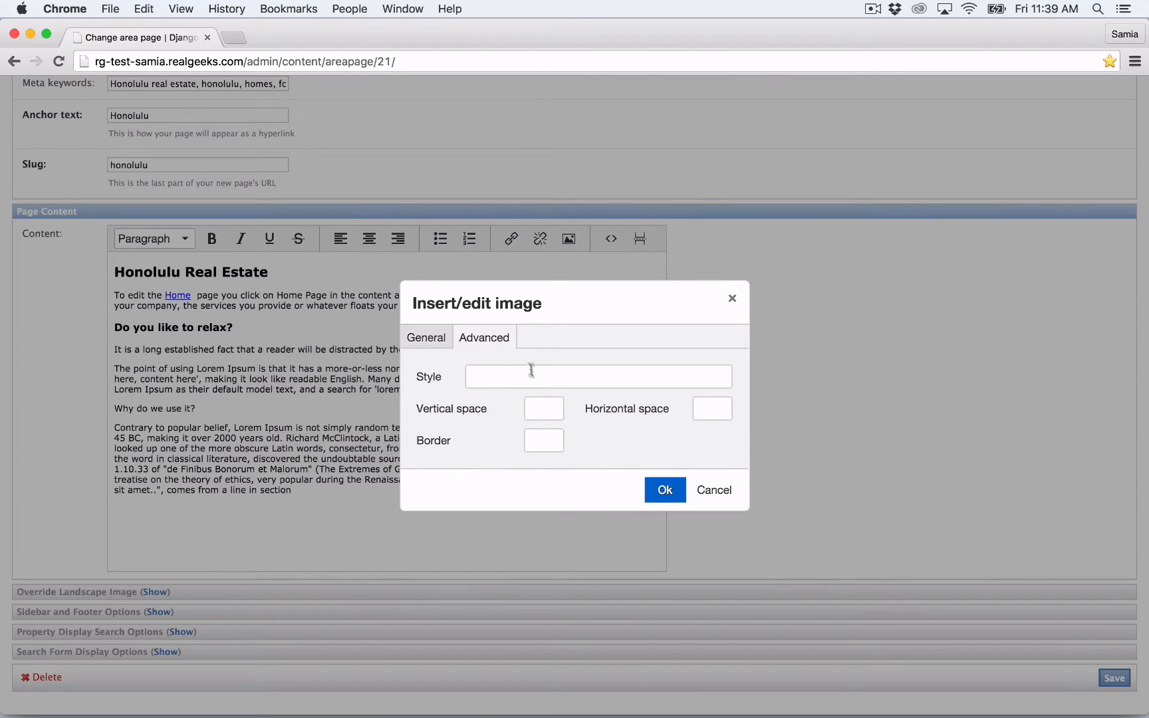
click(542, 408)
text(10)
key(Tab)
text(10)
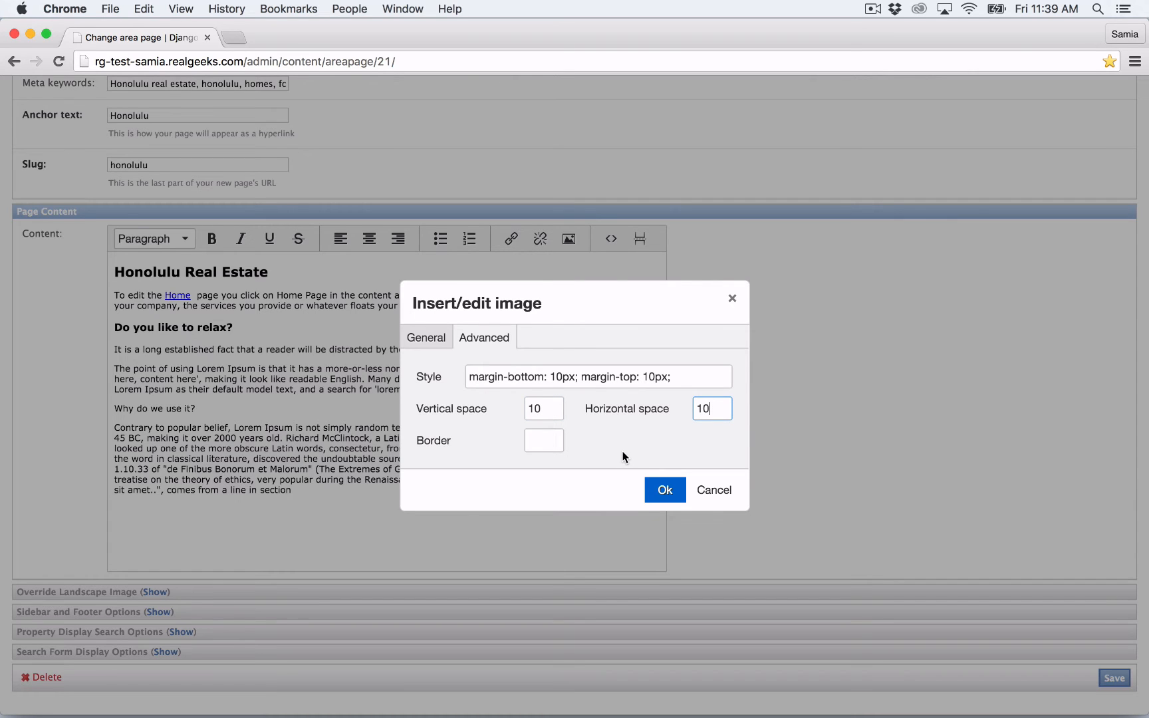
click(668, 490)
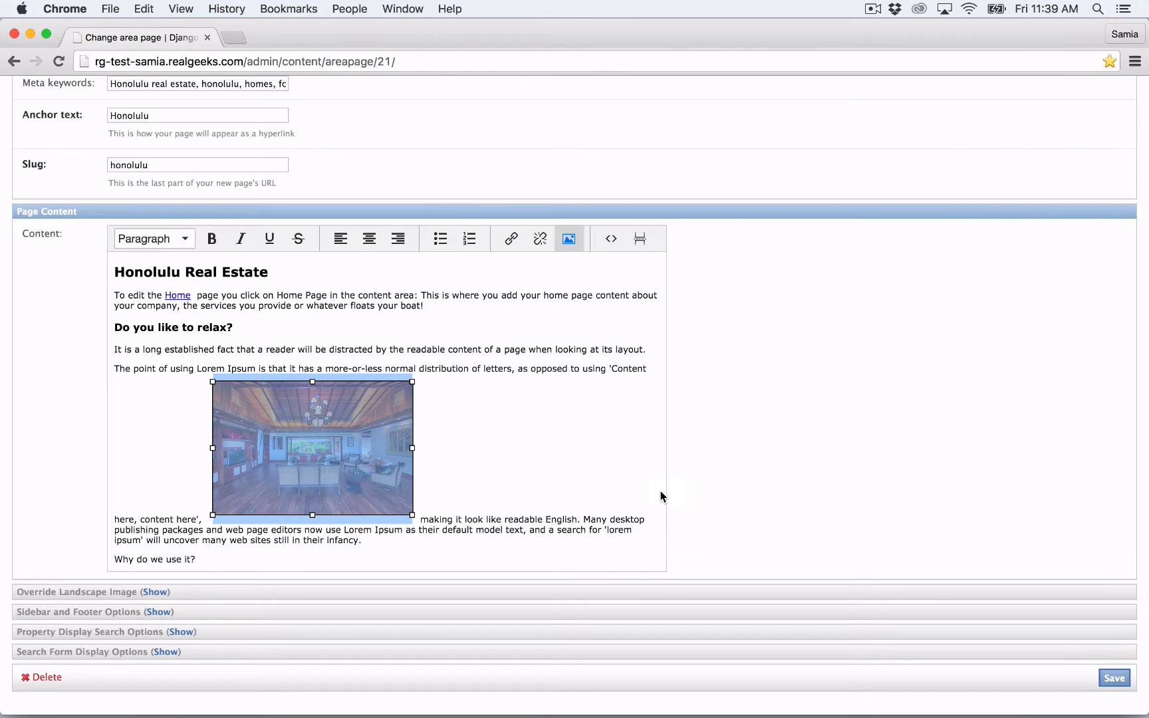
click(351, 245)
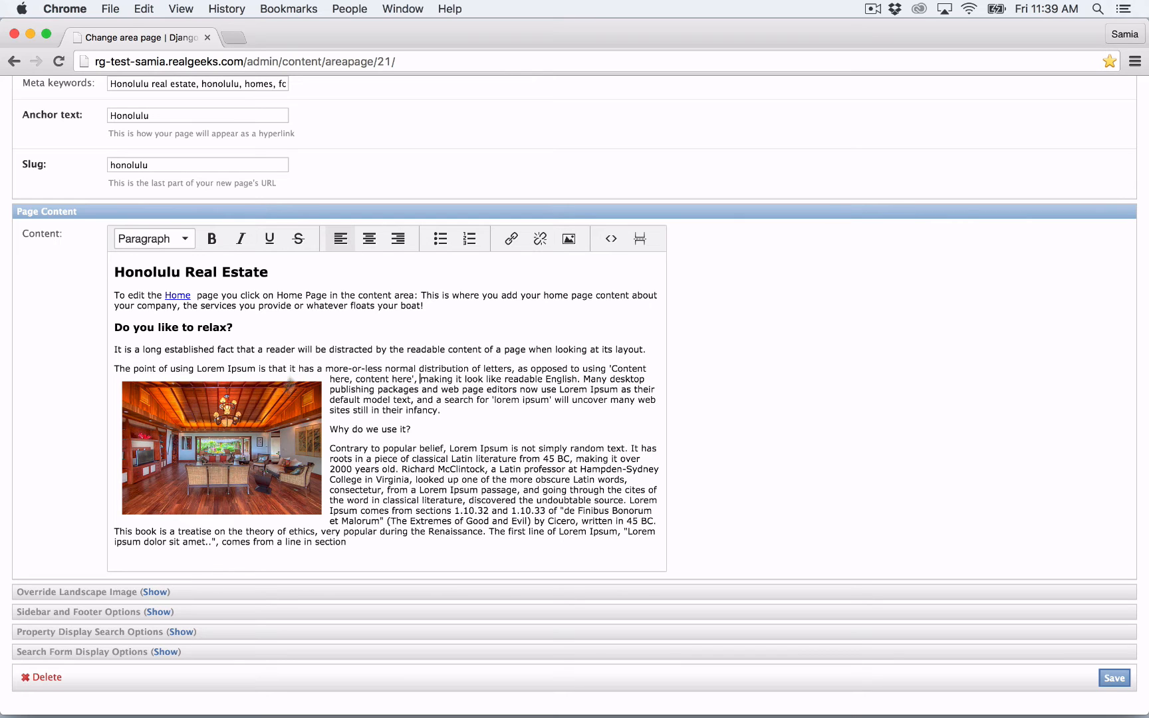
click(270, 442)
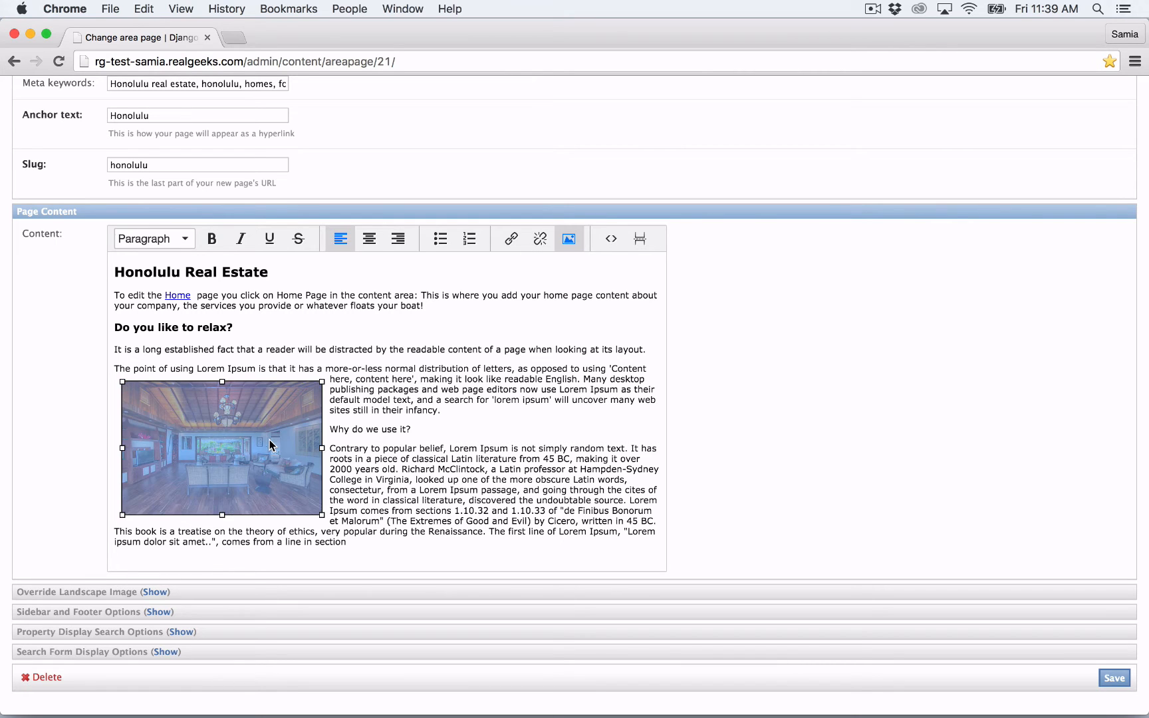
click(511, 240)
text(h)
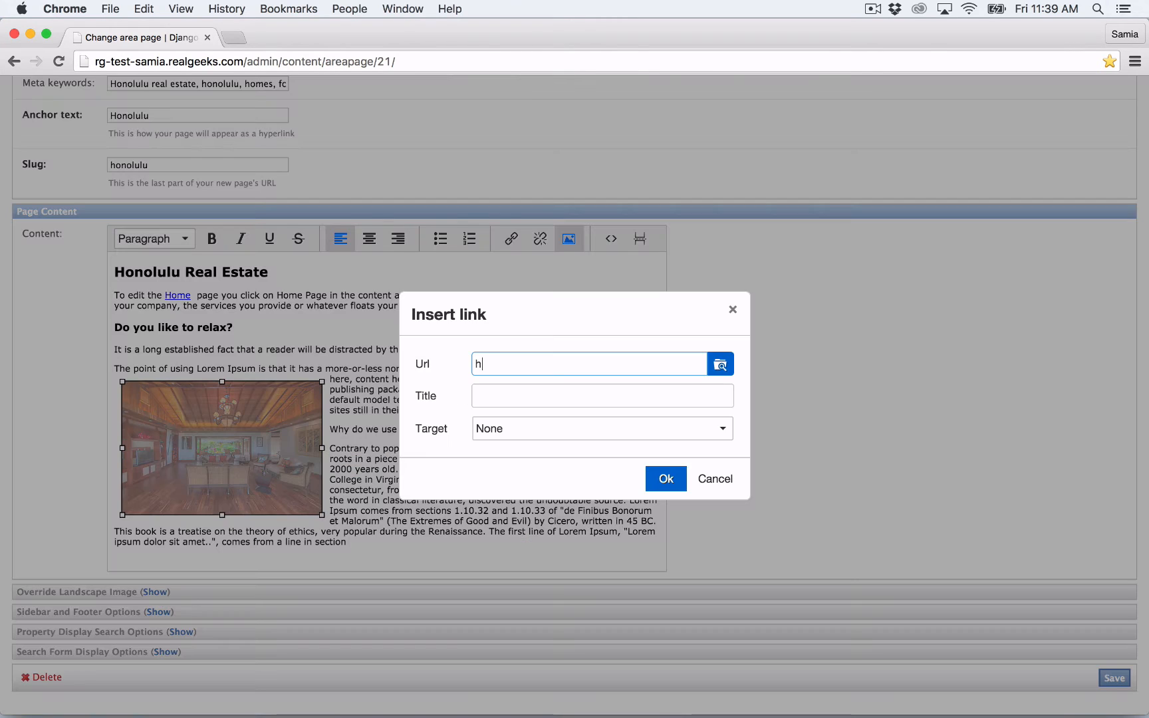
text(ttp://www.realgeeks.com)
drag(608, 363, 471, 364)
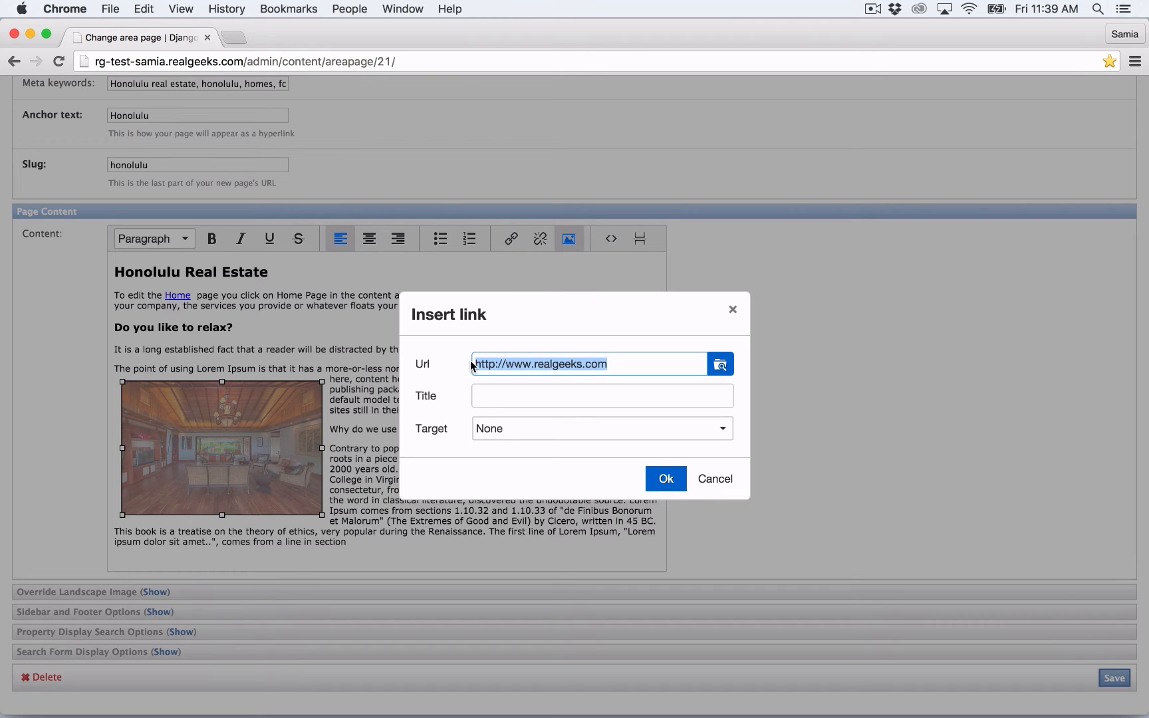
text(/)
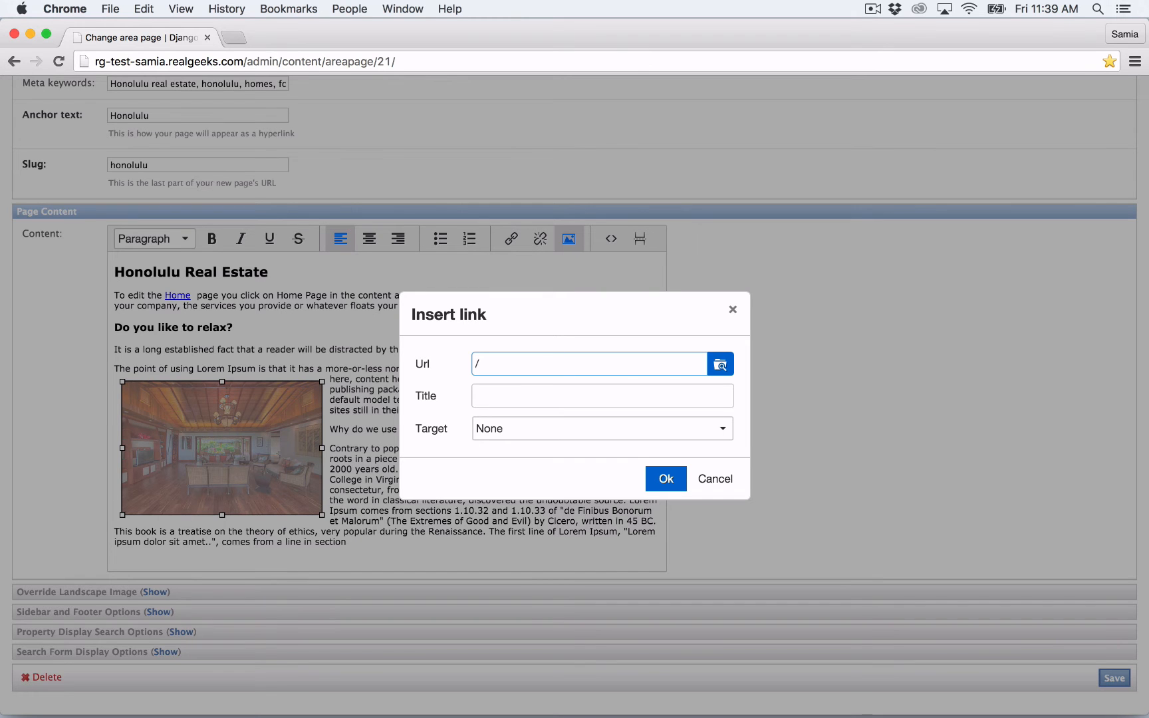
click(665, 478)
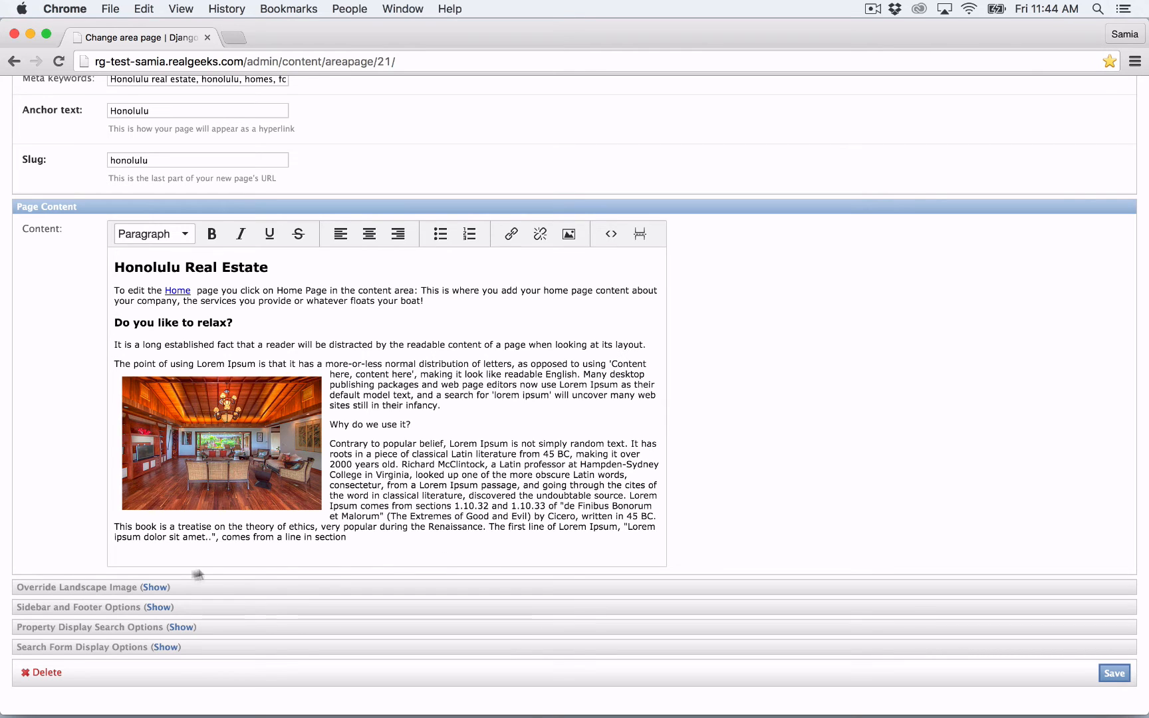
Expand the landscape image override options for this page.
click(155, 588)
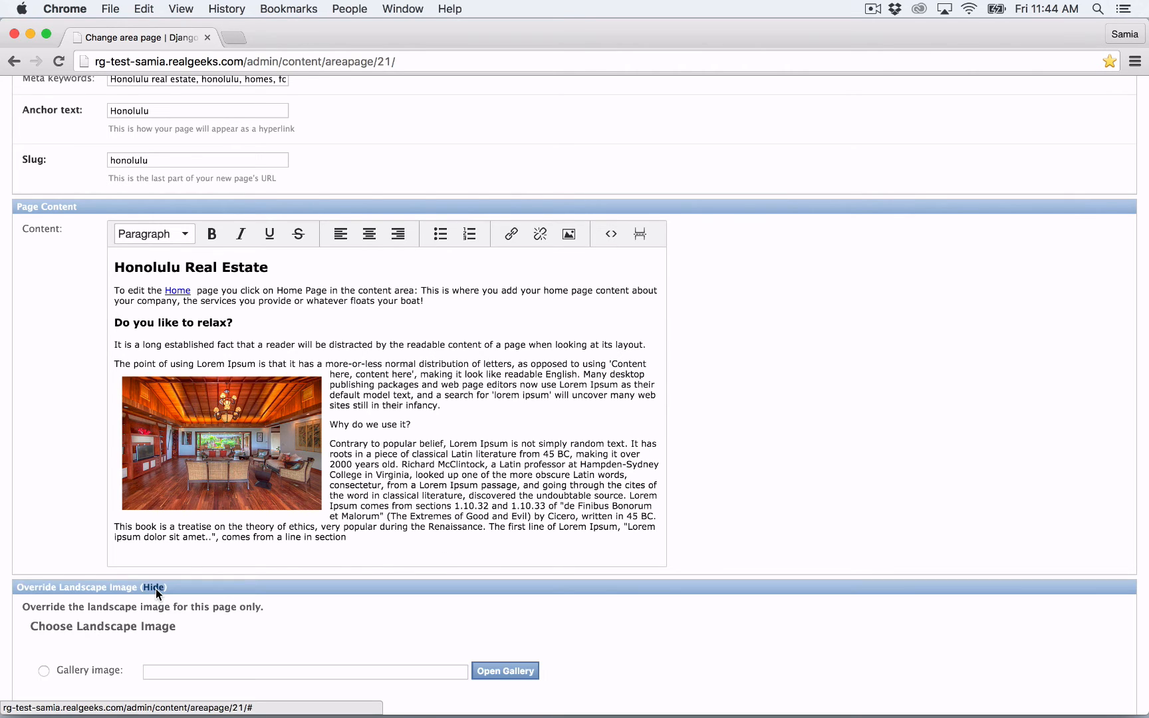
scroll(156, 589, down, 3)
scroll(156, 589, down, 3)
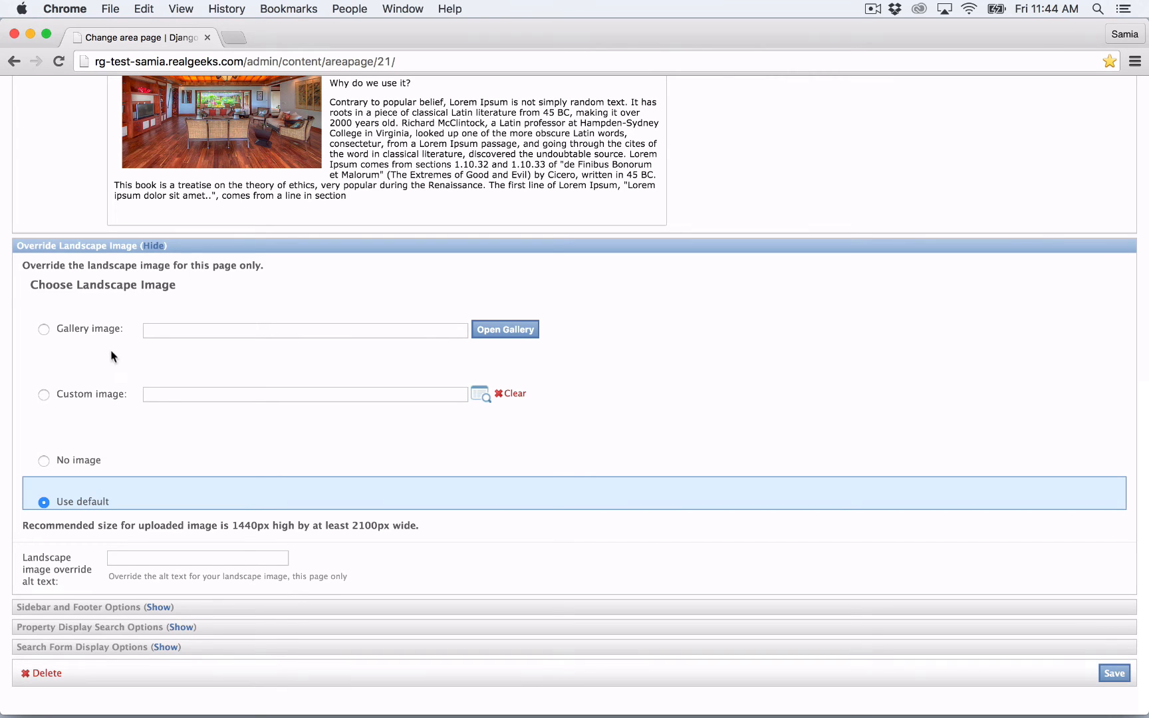
click(44, 328)
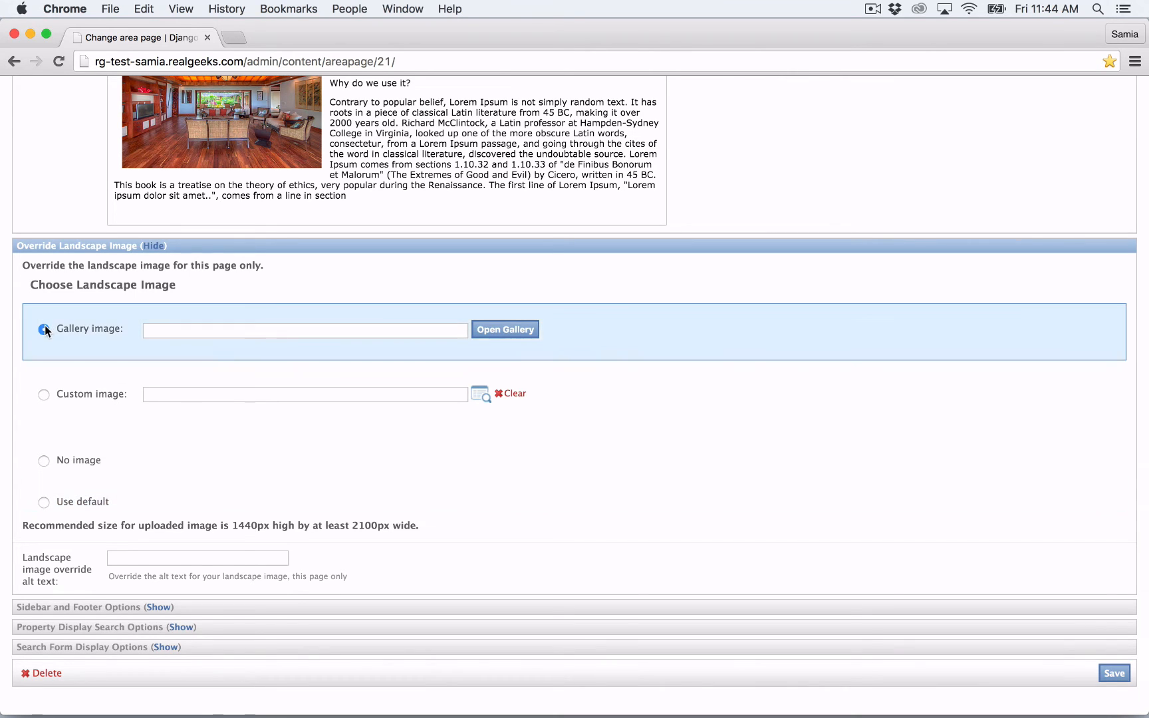
click(504, 331)
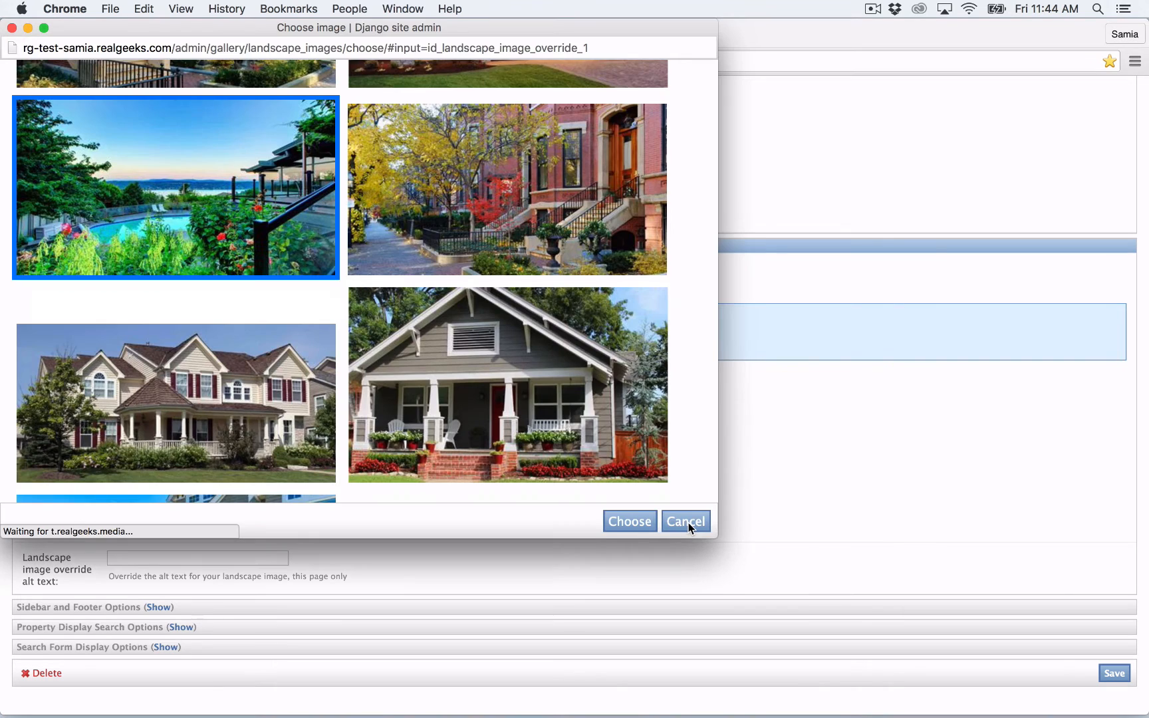
click(687, 523)
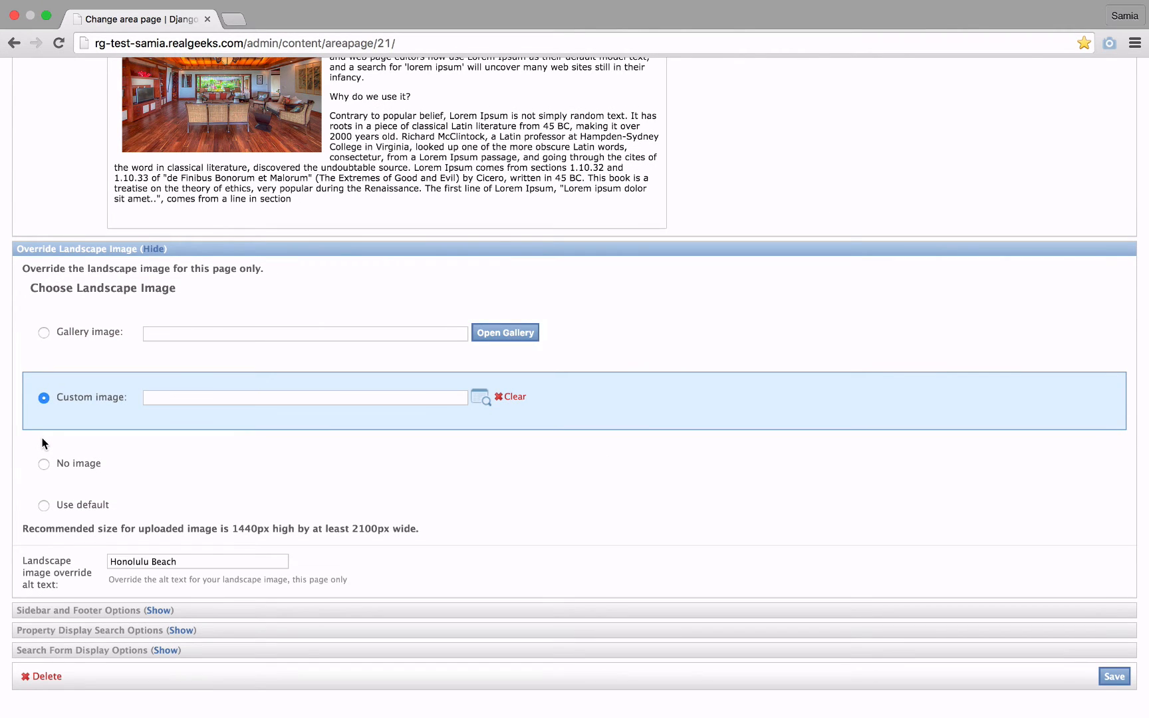
click(43, 463)
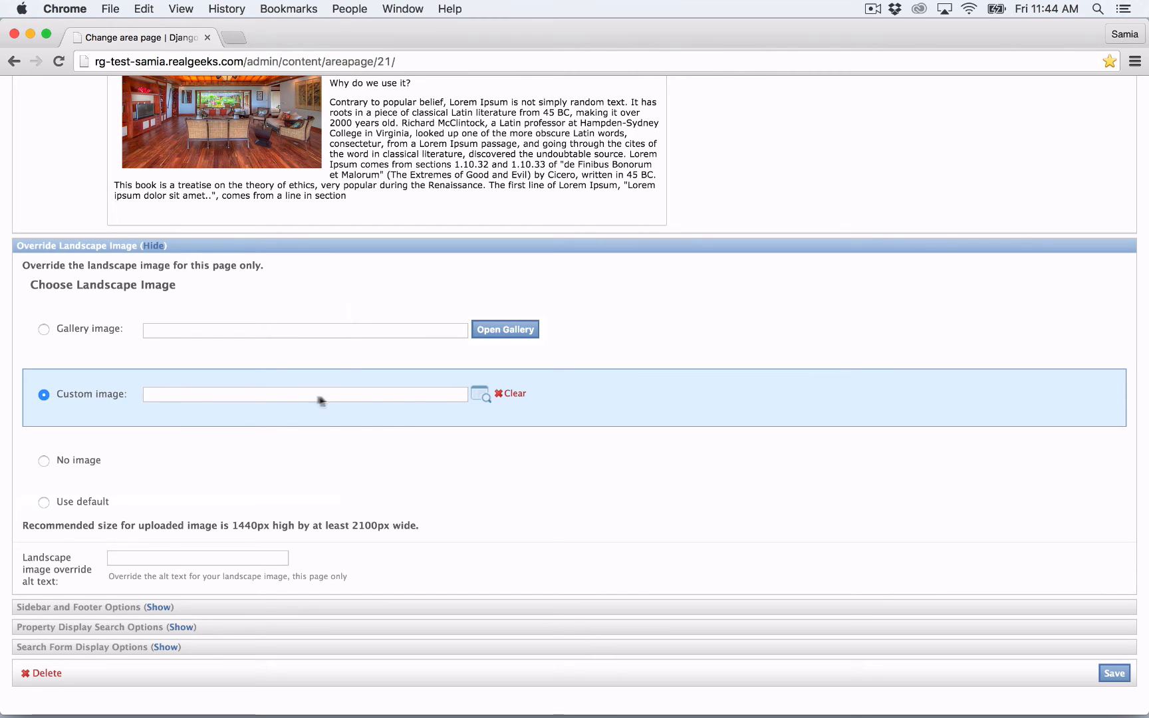
Choose magicisland.jpeg from the site's files as the custom landscape image and set its alt text to "Honolulu Beach".
click(476, 393)
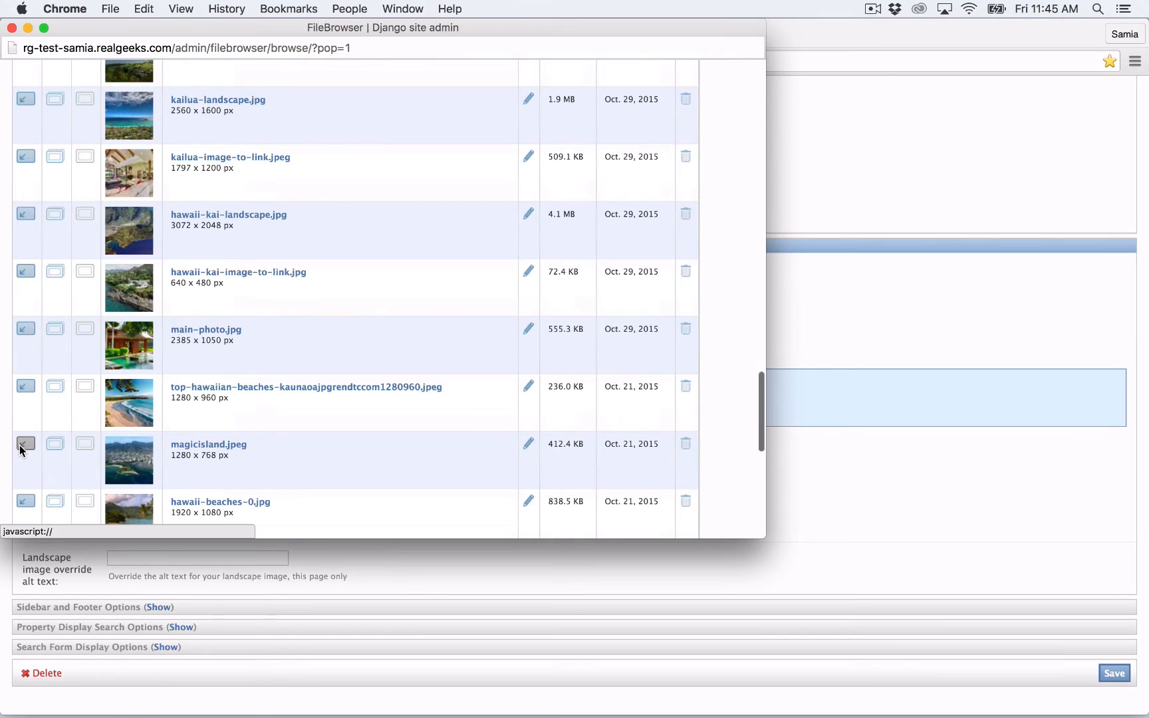
click(20, 447)
click(159, 623)
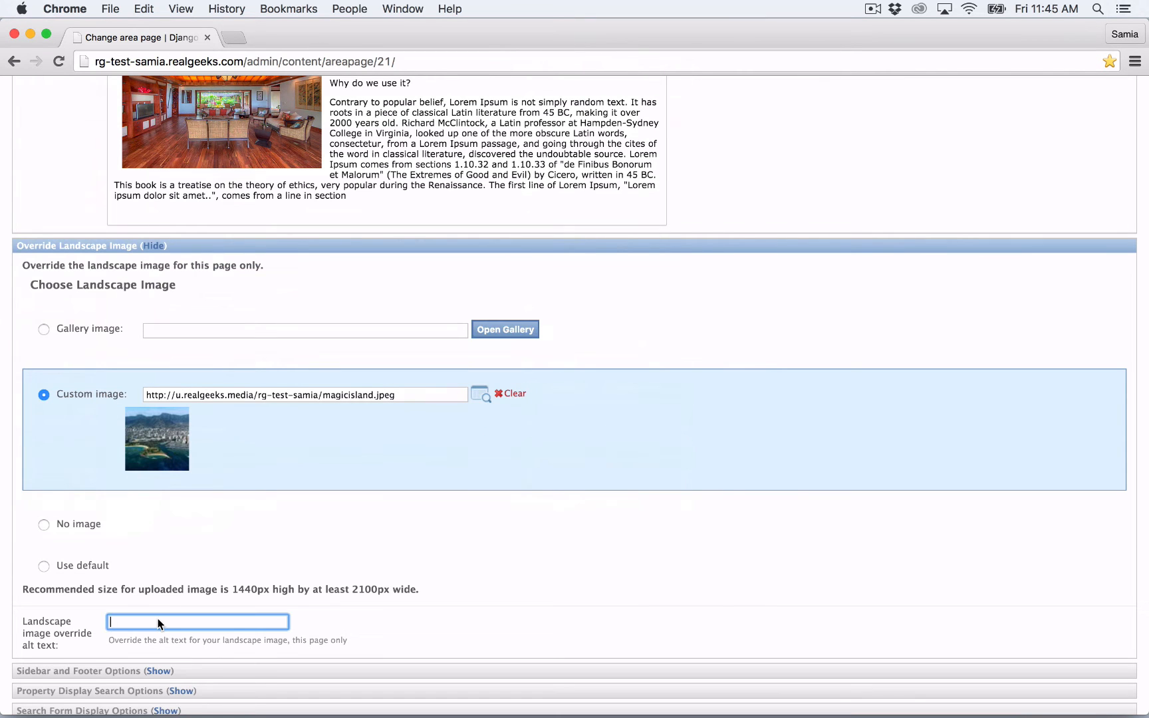
text(Honolulu Beach)
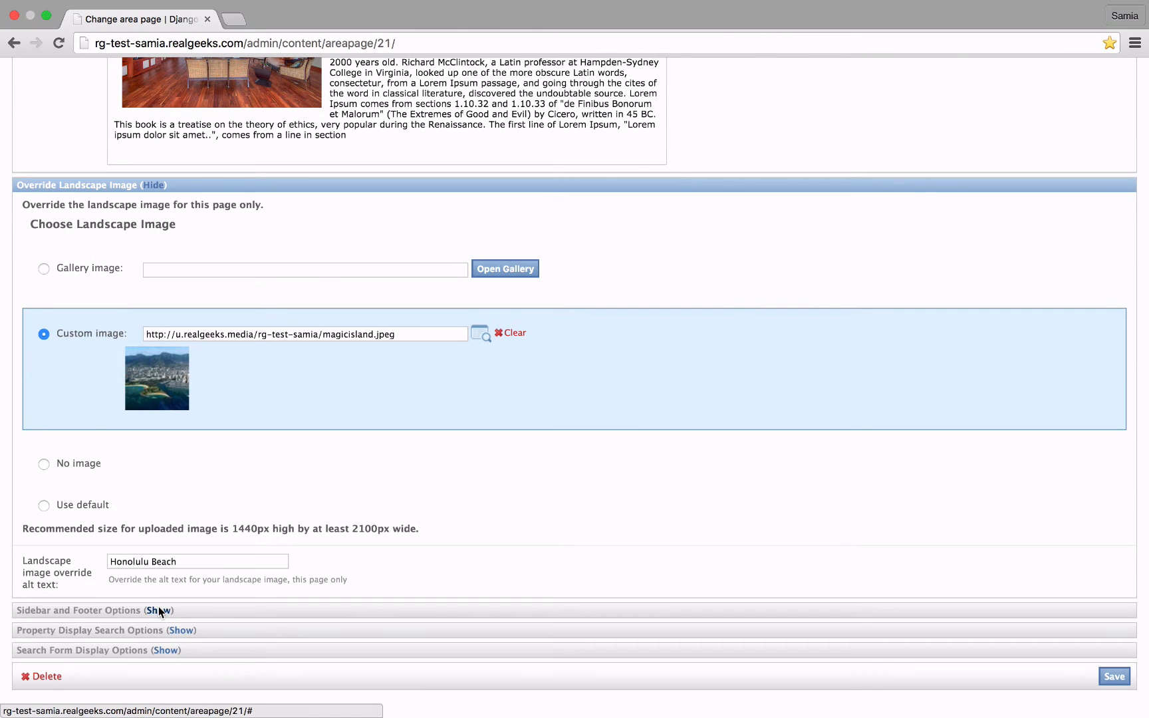
Expand the sidebar and footer options and choose Default Sidebar as the custom sidebar and Default Footer as the custom footer.
click(160, 611)
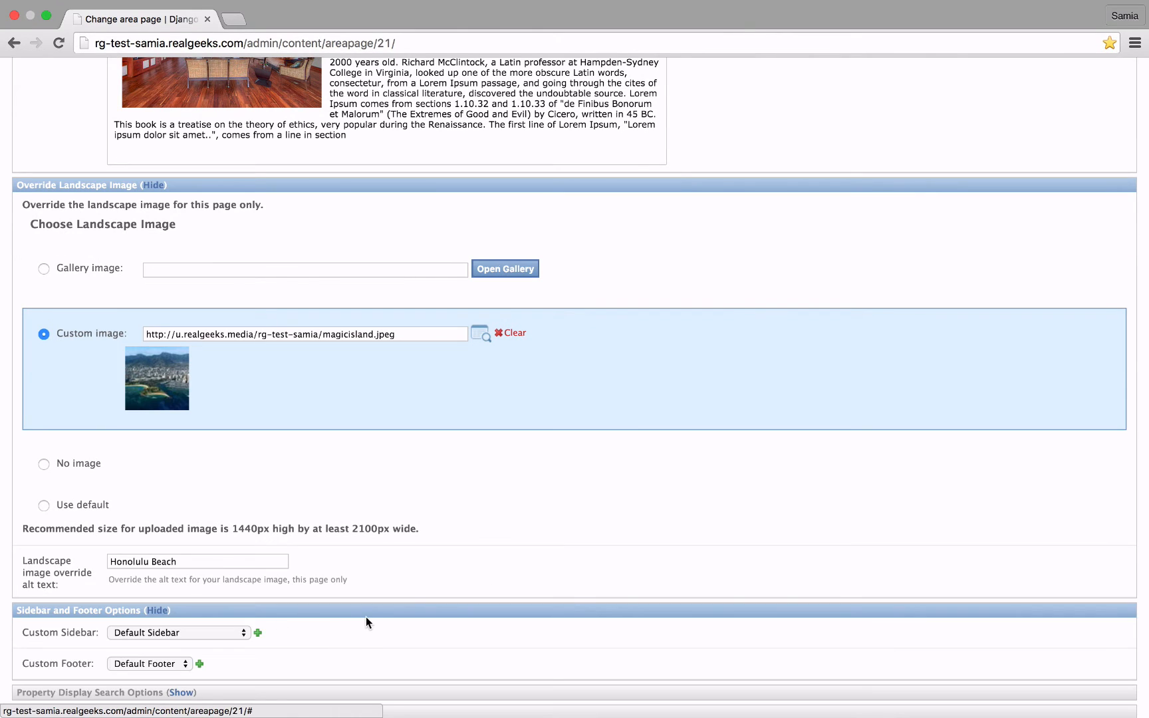
scroll(366, 619, down, 2)
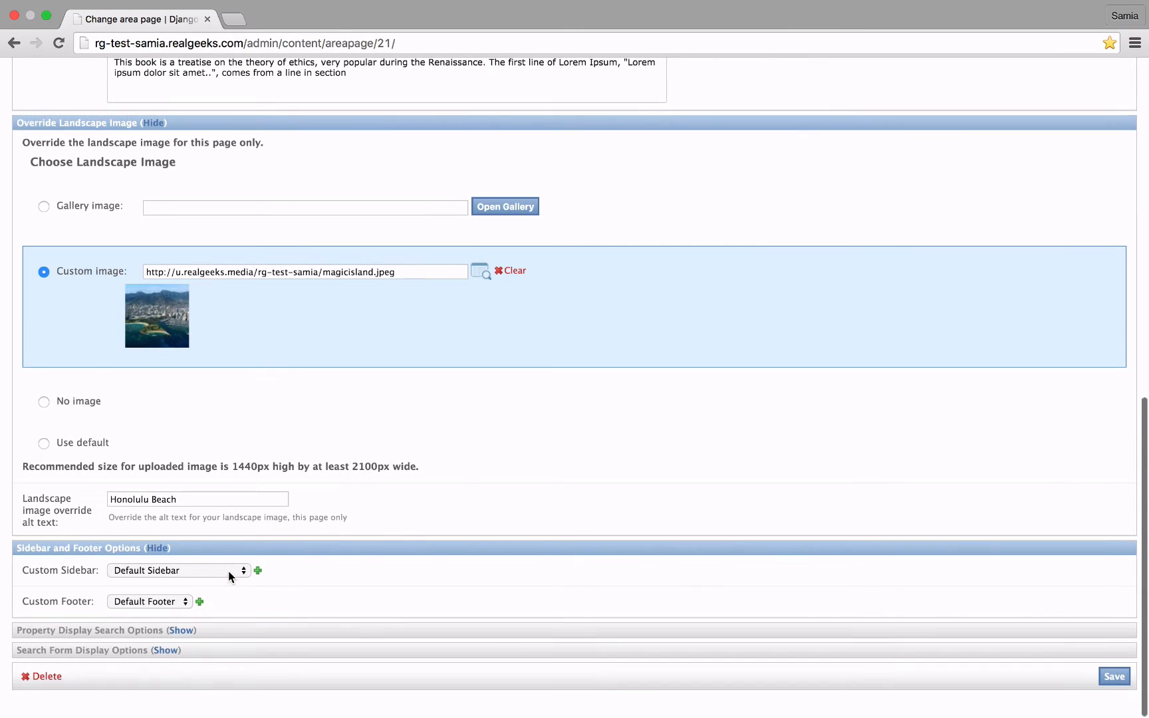
click(229, 570)
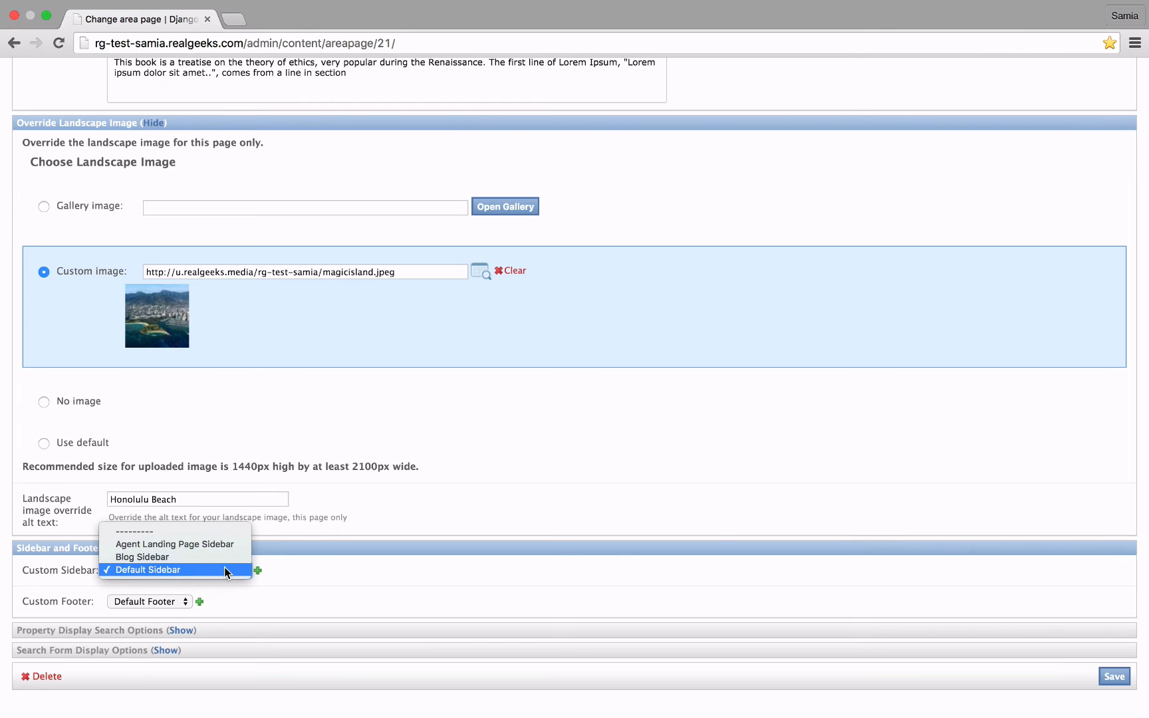
click(225, 570)
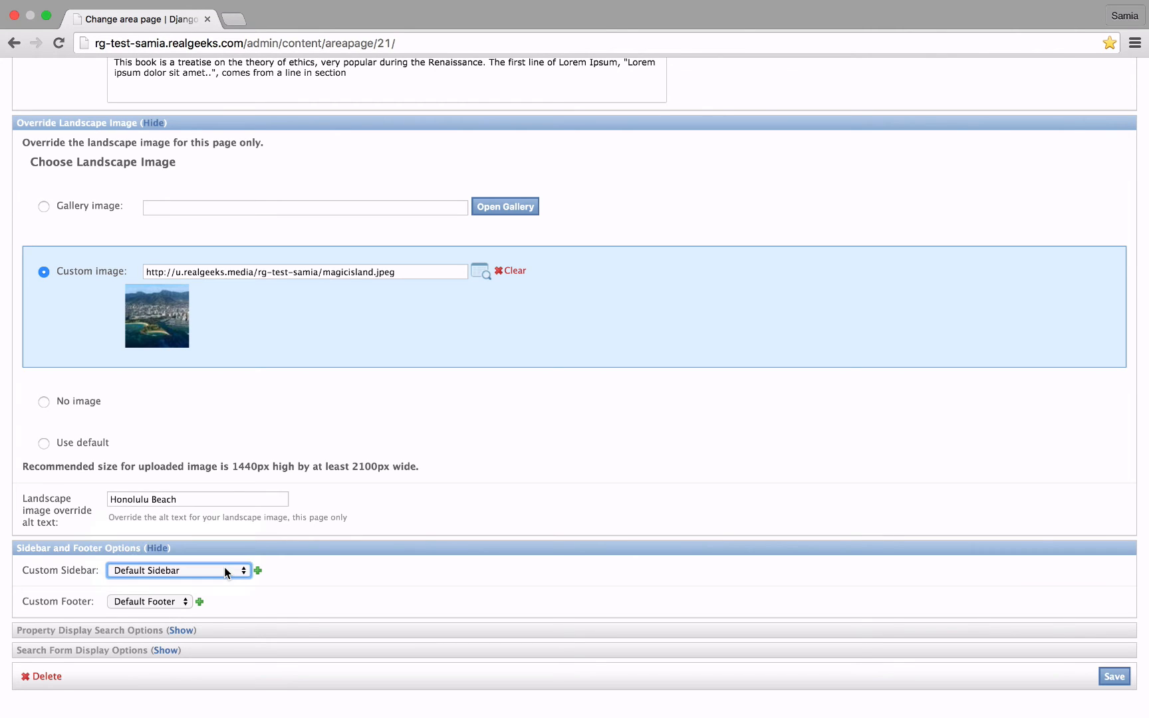
click(175, 602)
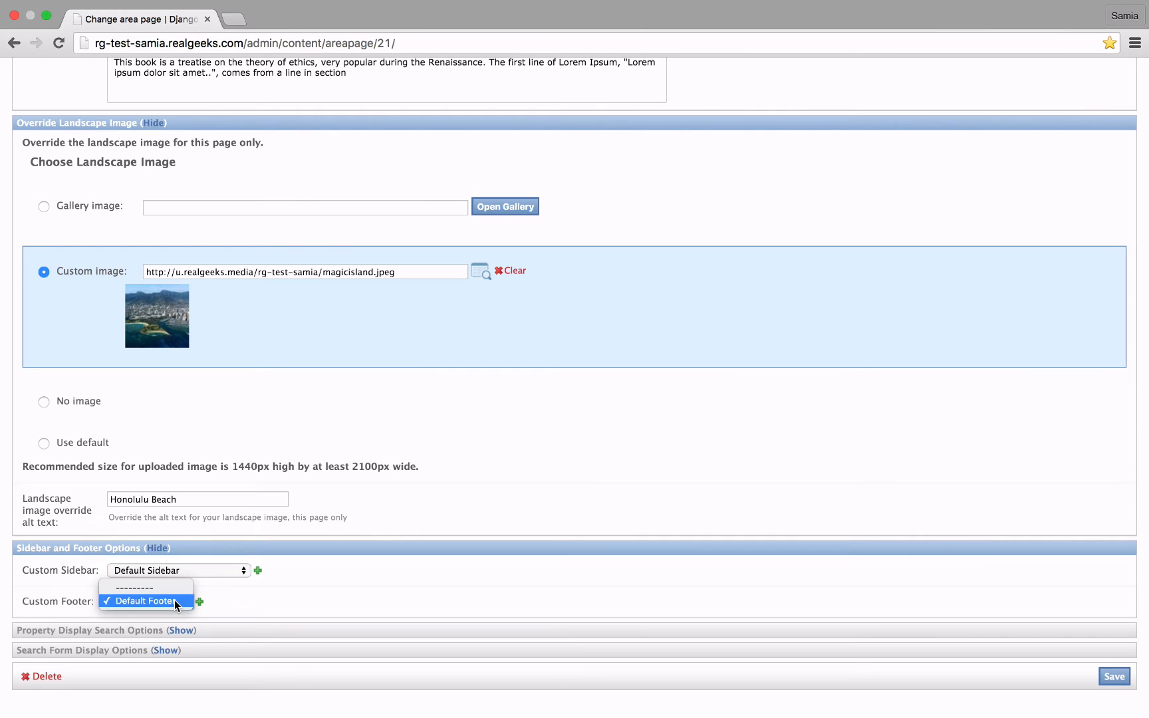
click(175, 600)
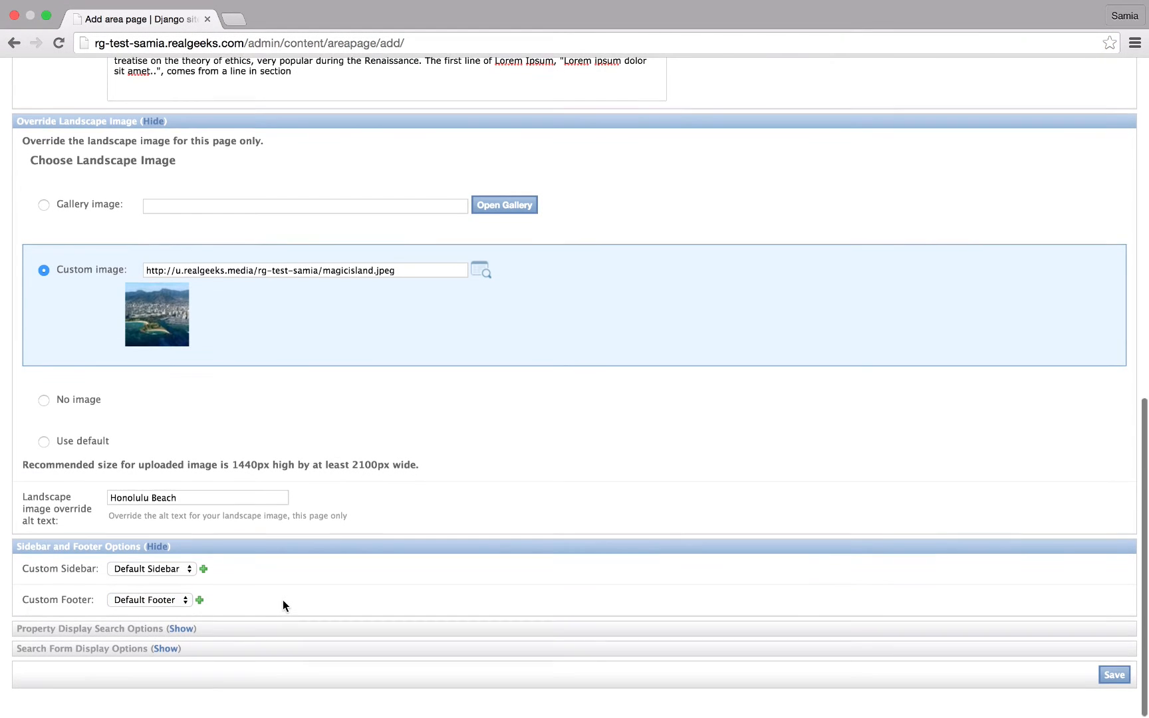
Set the listing header to "Hot Honolulu Properties" in the property display search options and open the property display location choices.
click(182, 629)
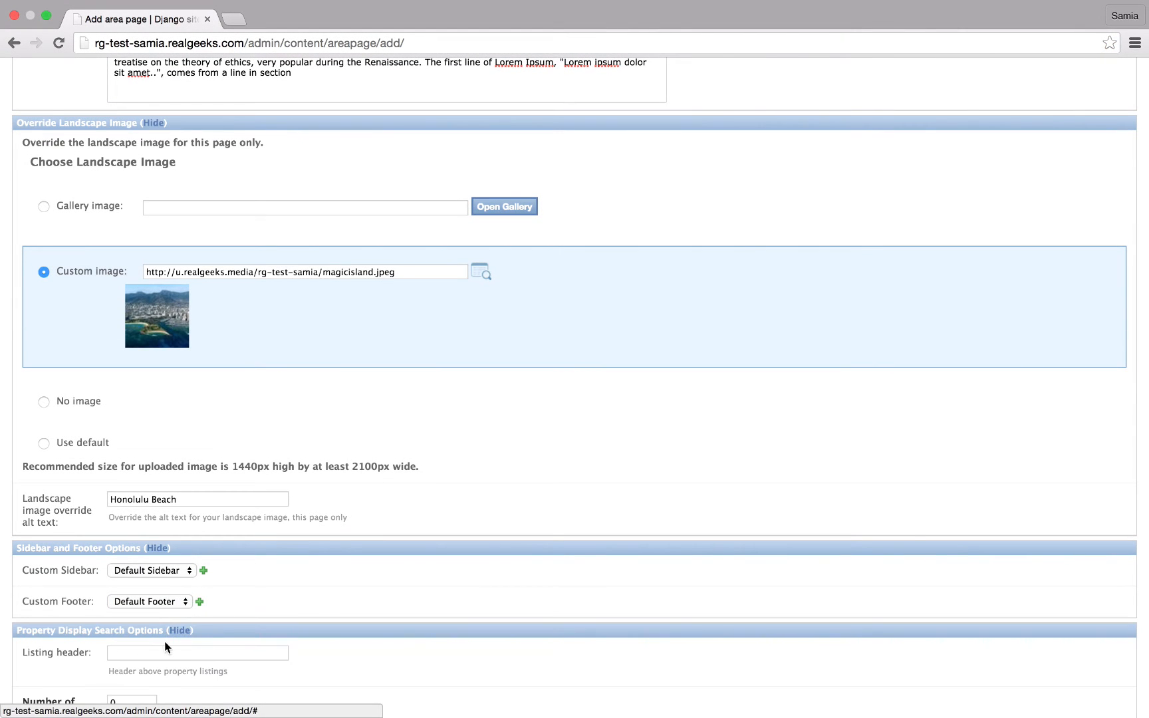
scroll(91, 658, down, 5)
click(148, 483)
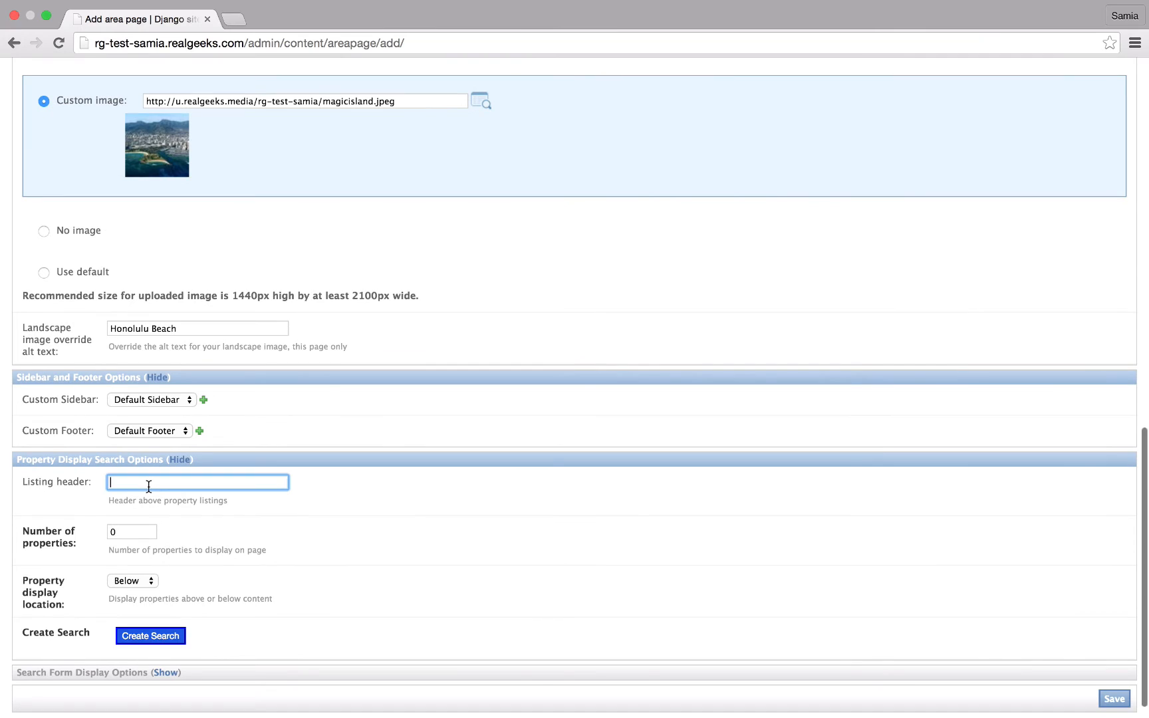
text(Ho)
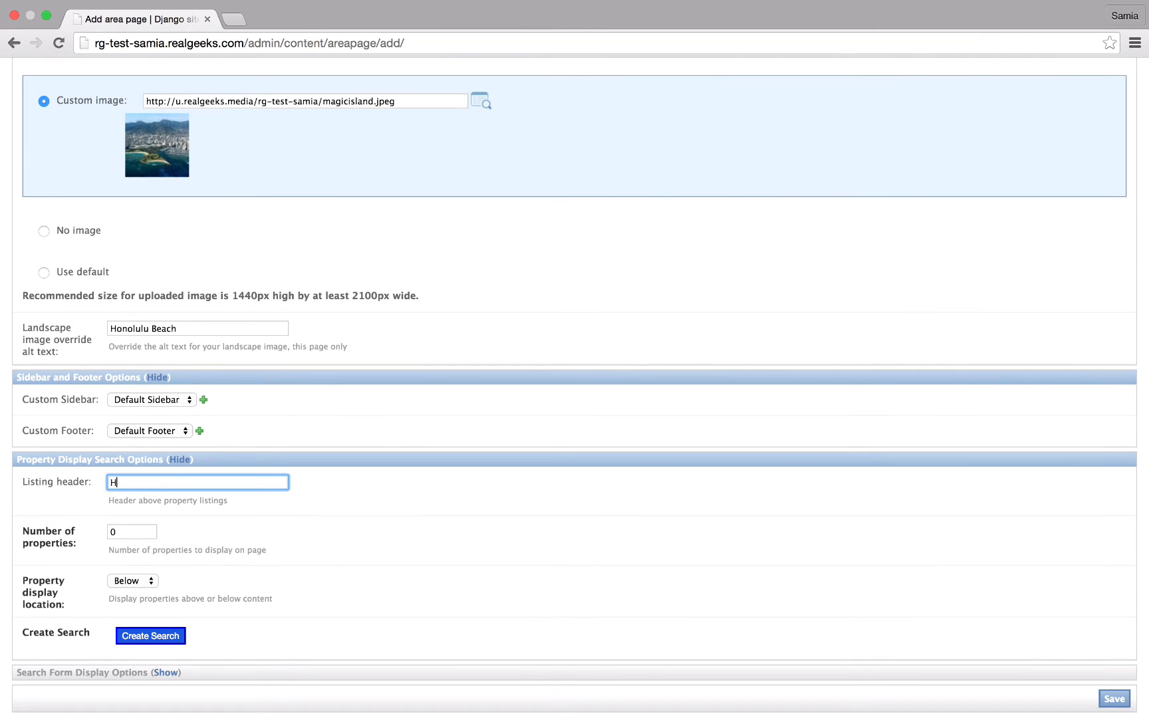
text(t Honolulu Properties)
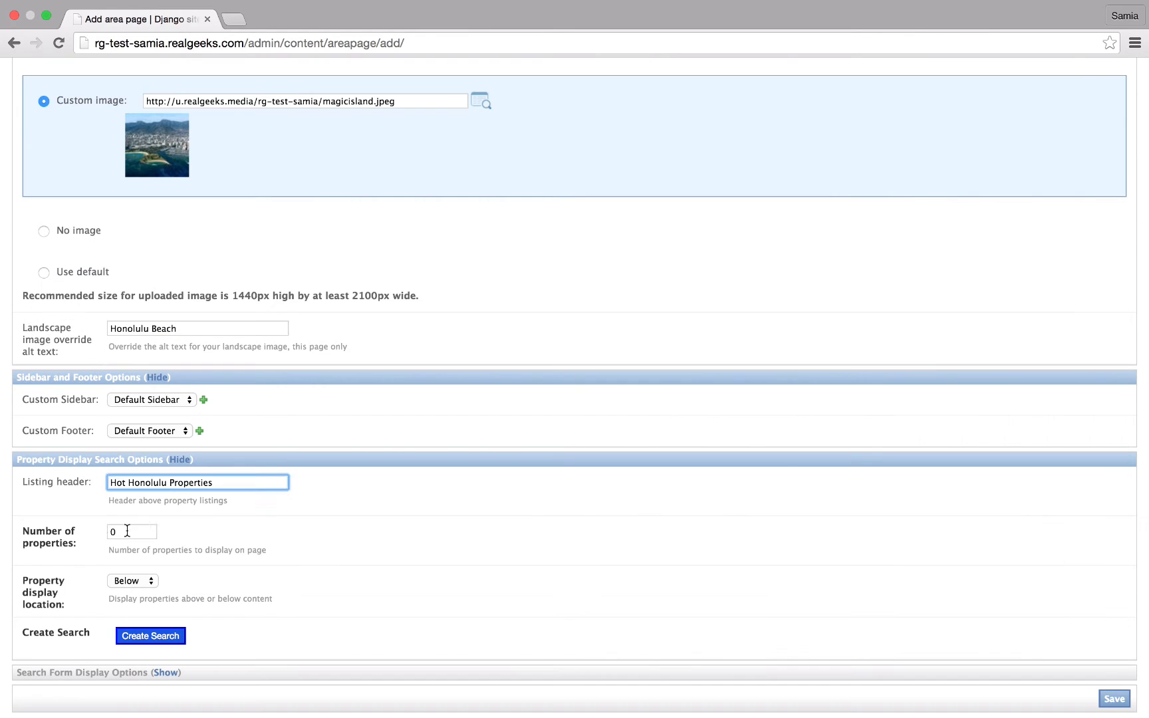
key(Tab)
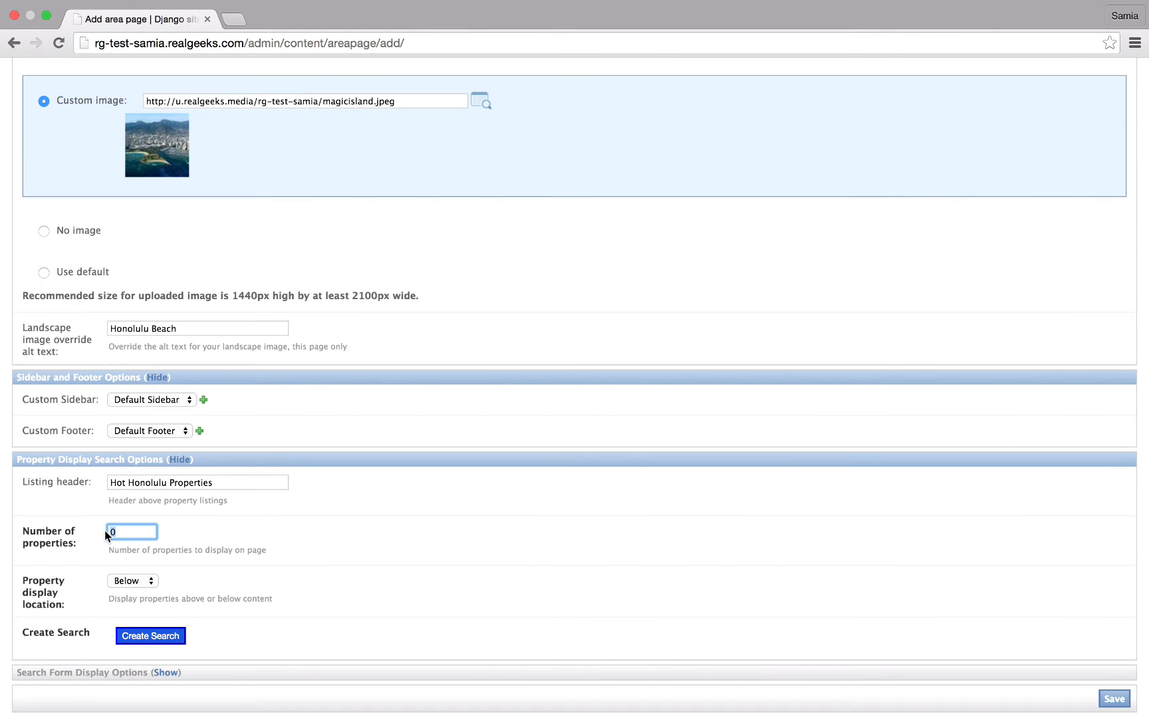
click(134, 582)
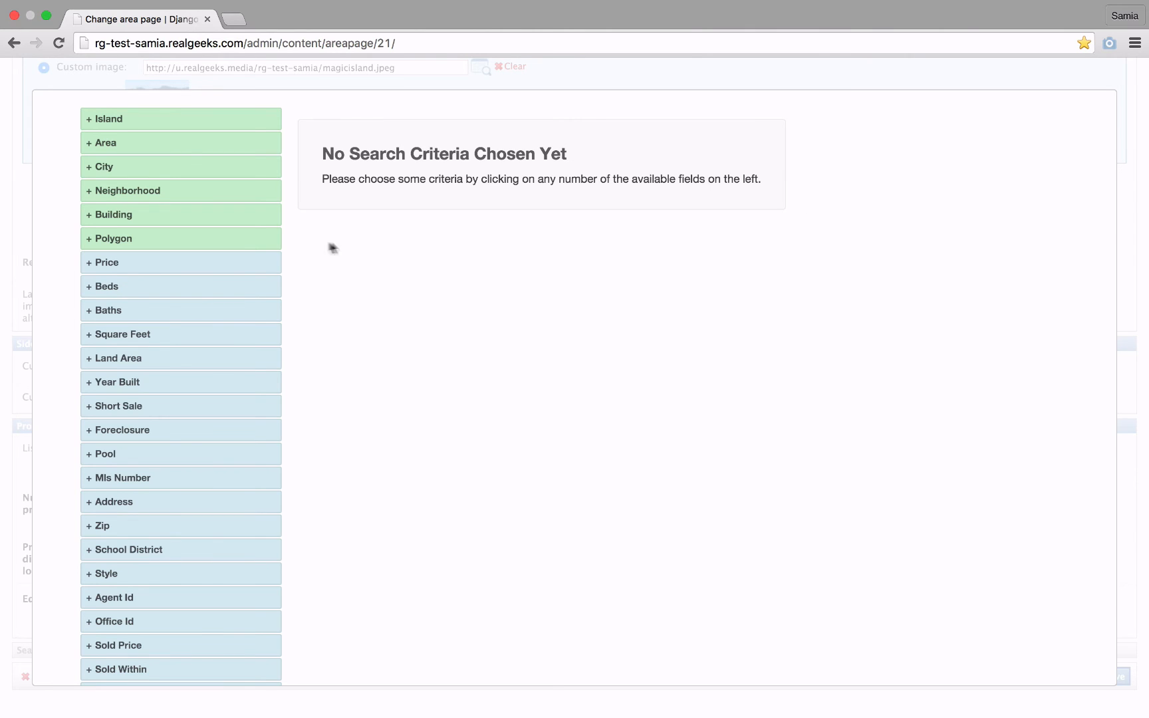
Add a Polygon criterion and outline the coastal area from Kakaako to Ala Moana in Honolulu on the map.
click(156, 239)
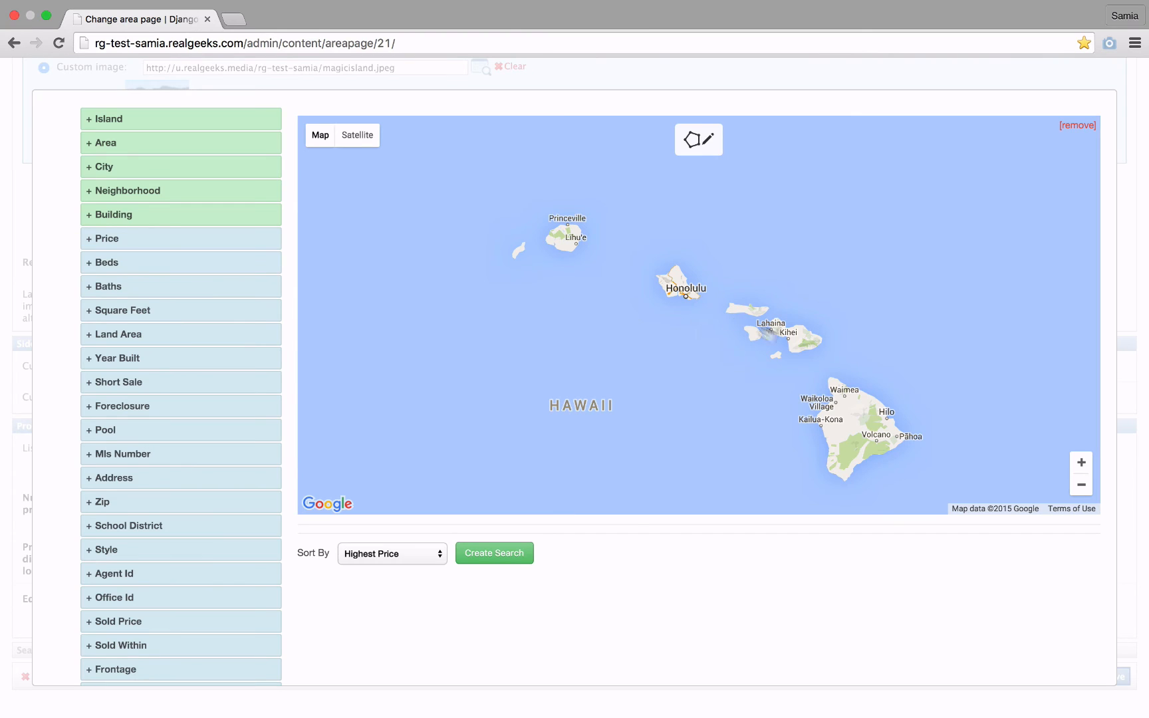
click(1082, 467)
click(1082, 468)
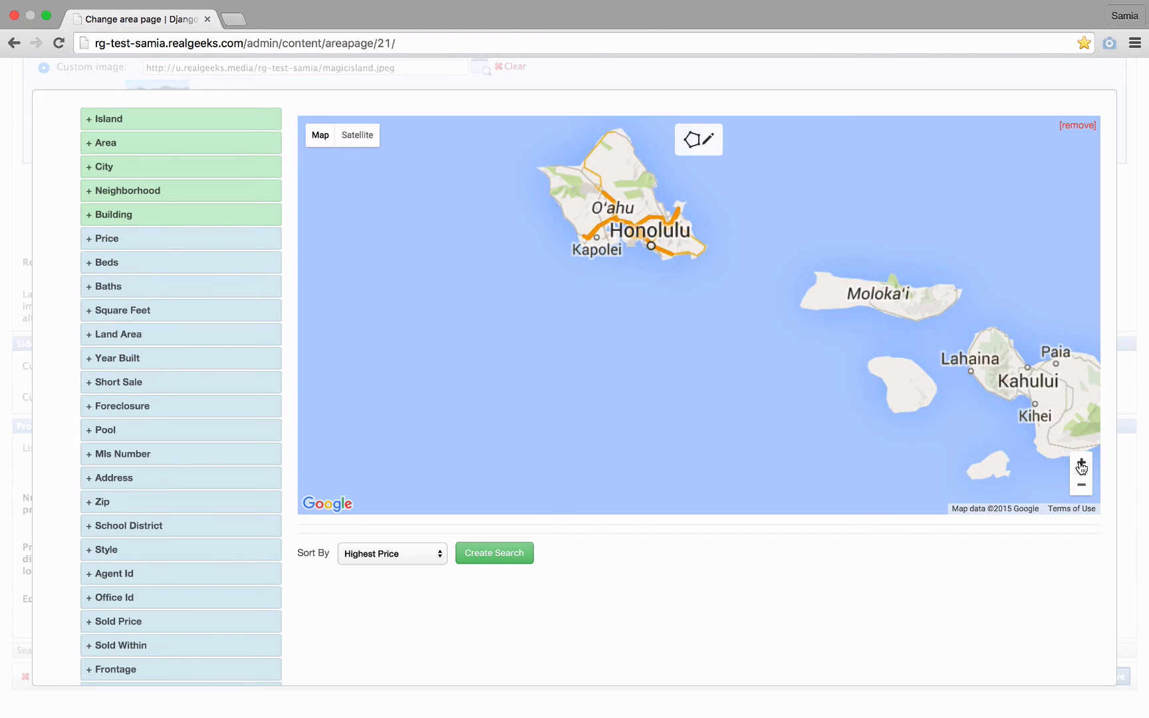
drag(664, 339, 729, 230)
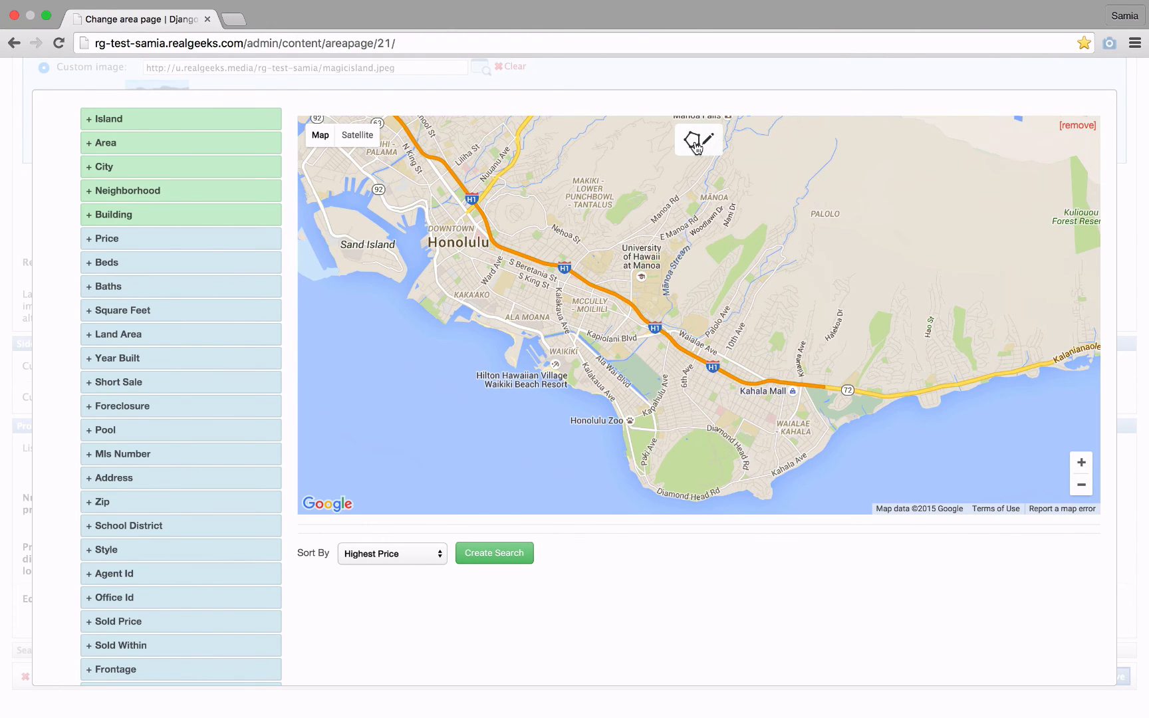
click(692, 139)
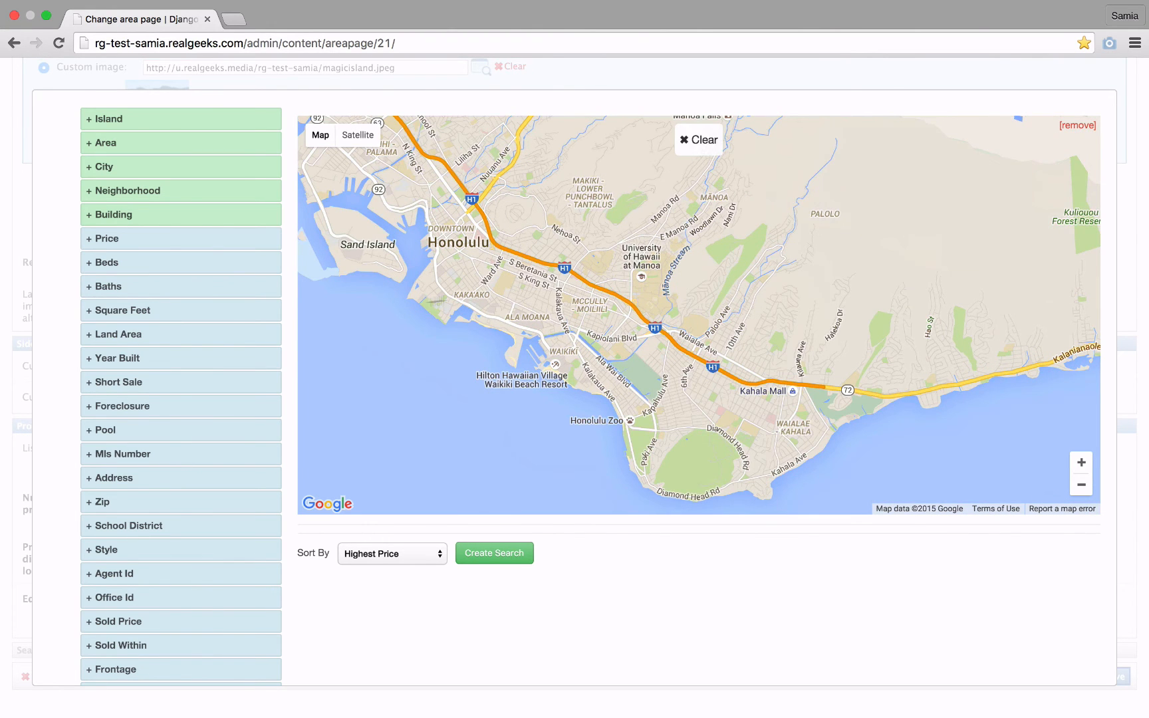
click(434, 289)
click(436, 246)
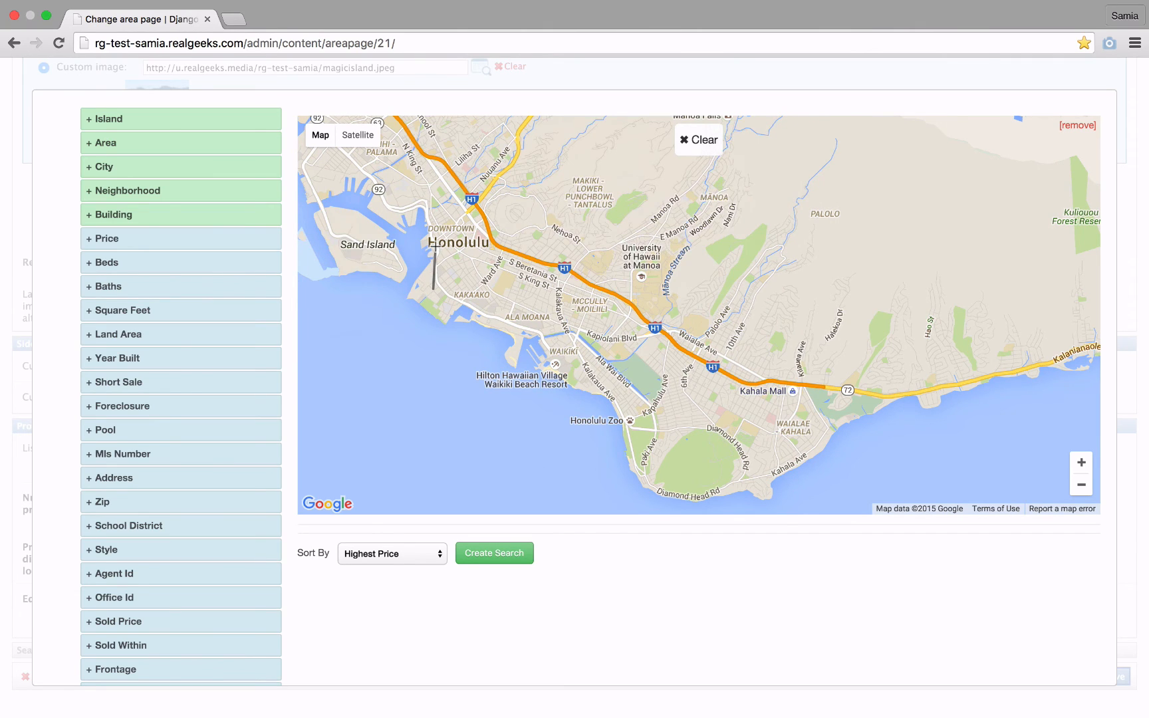
click(482, 254)
click(566, 311)
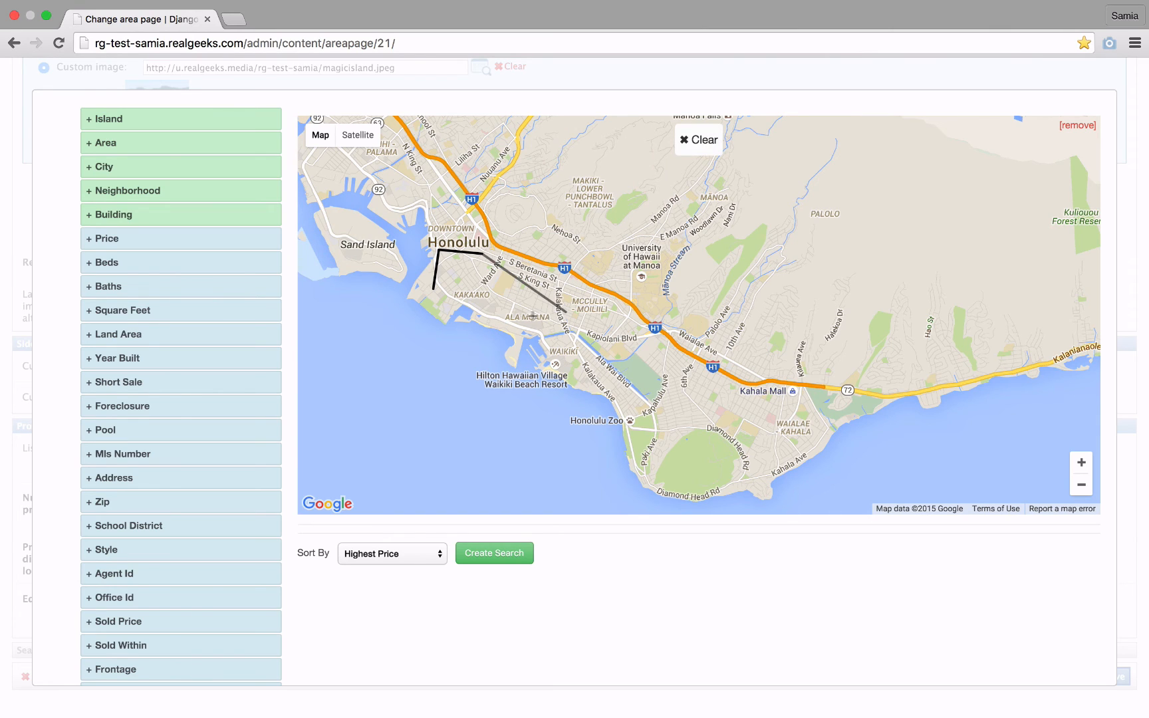
click(516, 337)
click(434, 290)
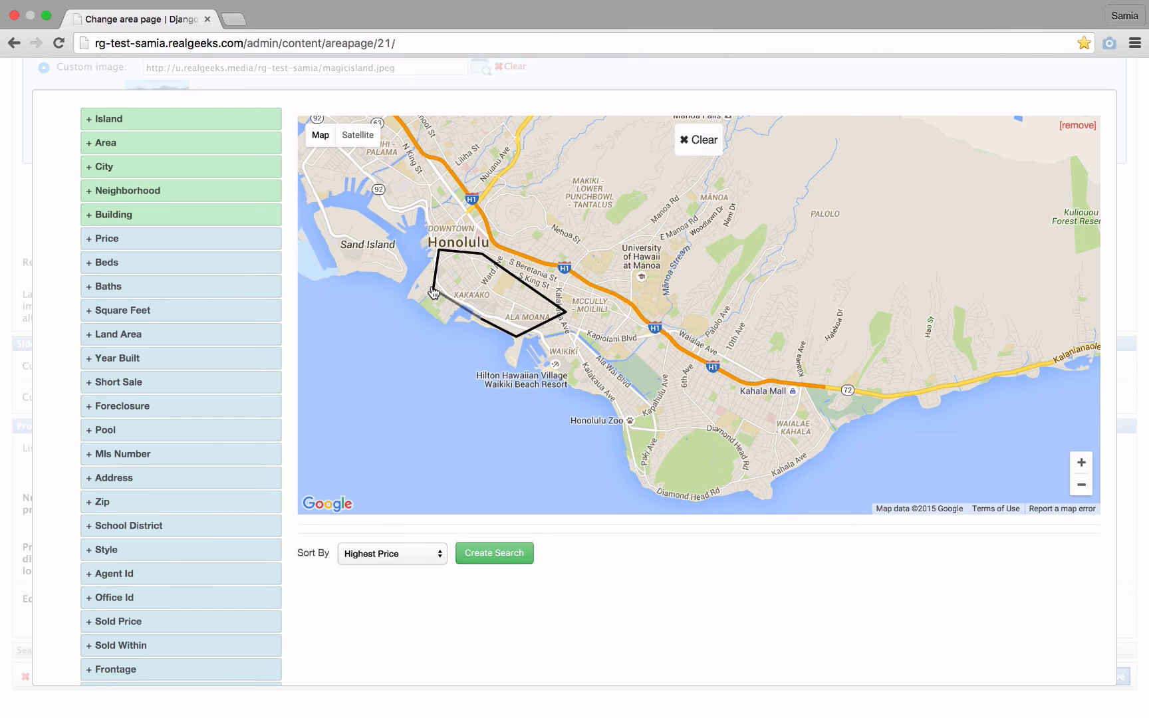
Check the drawn polygon up close and create the search from it, sorted by highest price, confirming its use.
click(1081, 468)
click(1082, 468)
click(1082, 468)
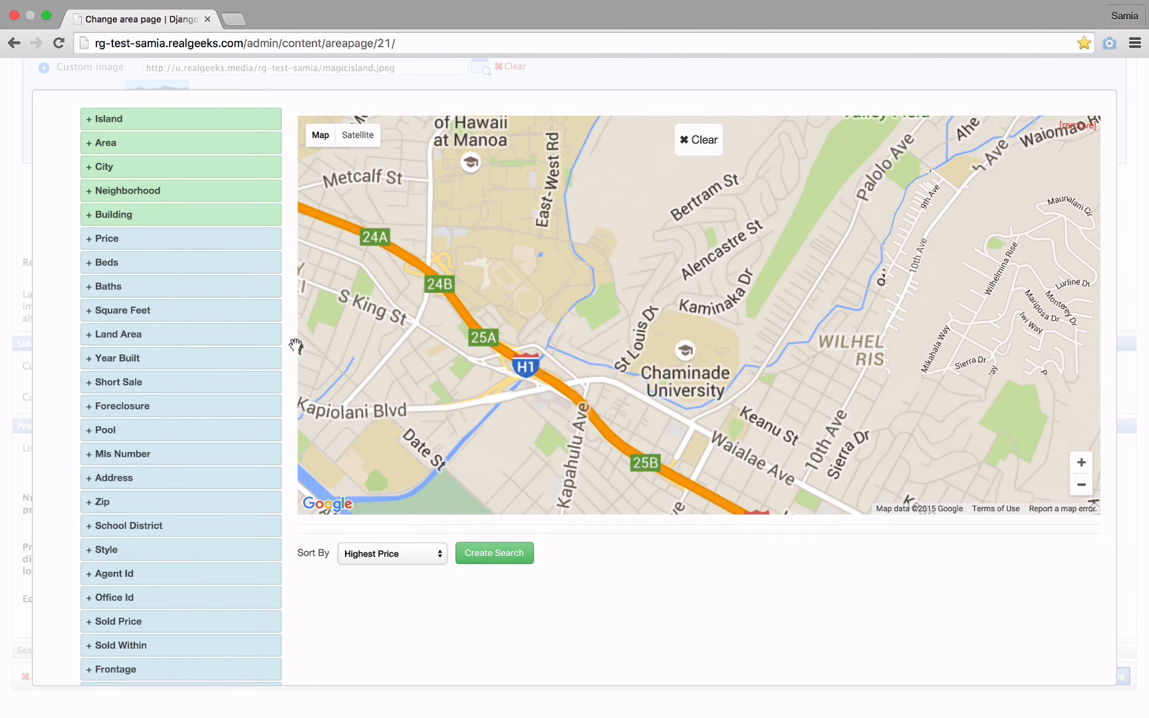
drag(307, 344, 1059, 407)
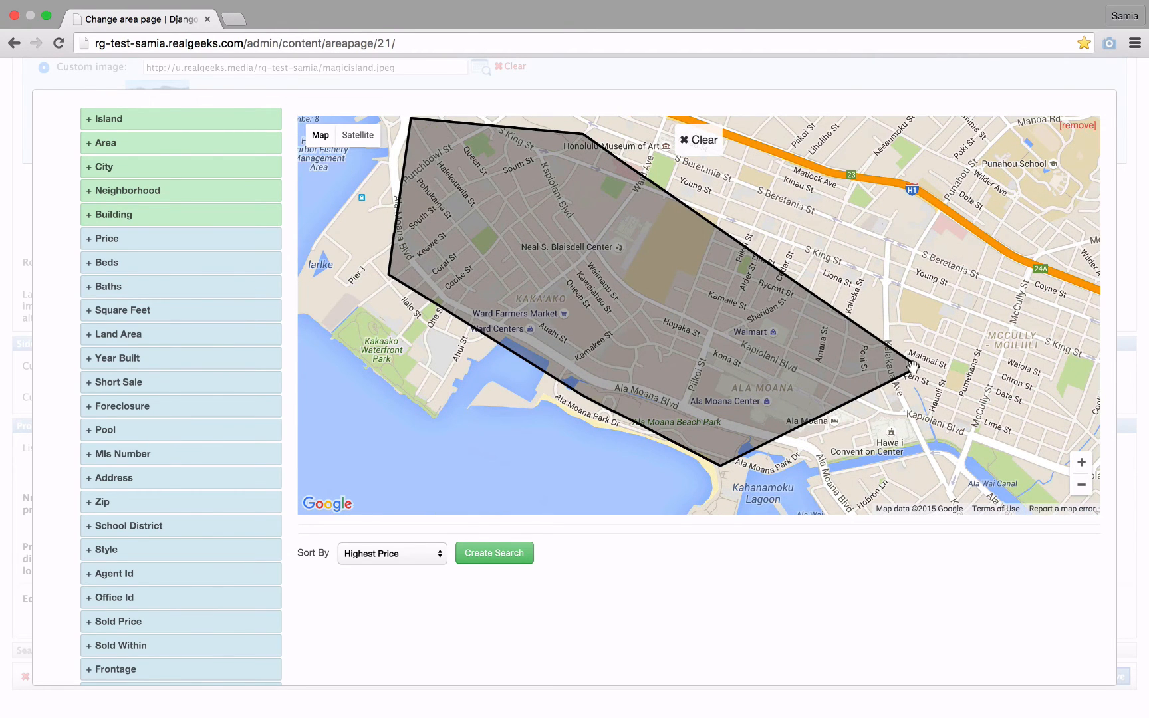
scroll(891, 367, up, 1)
drag(890, 367, 910, 382)
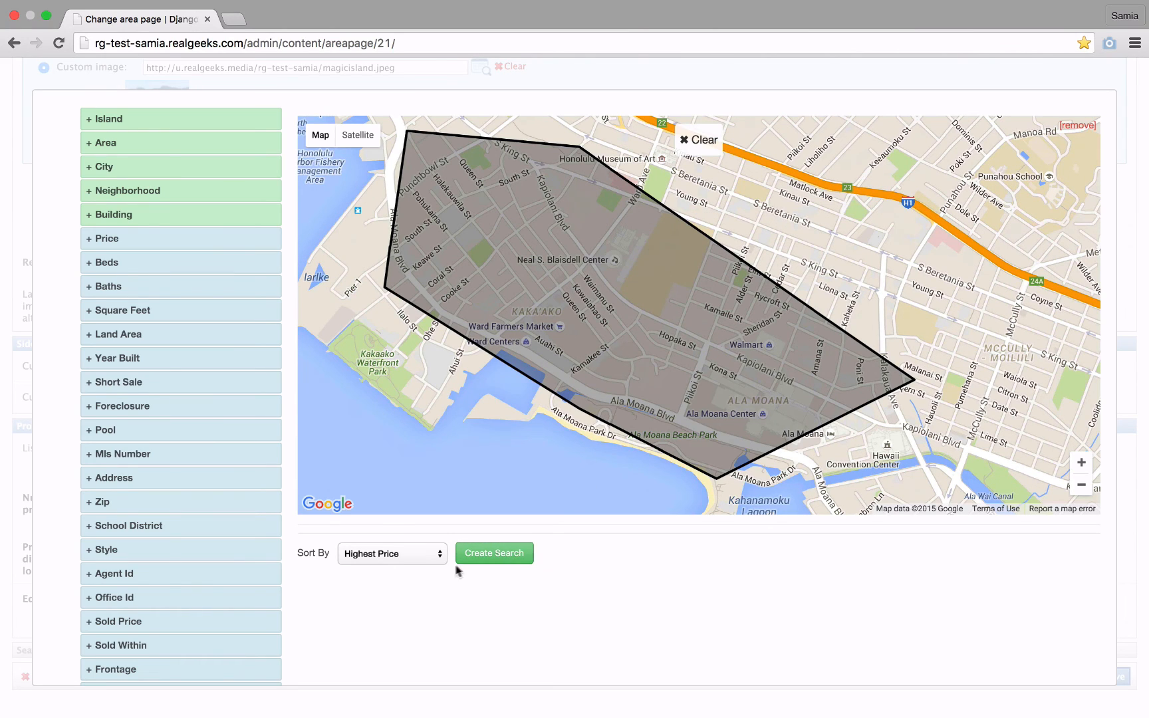
click(483, 556)
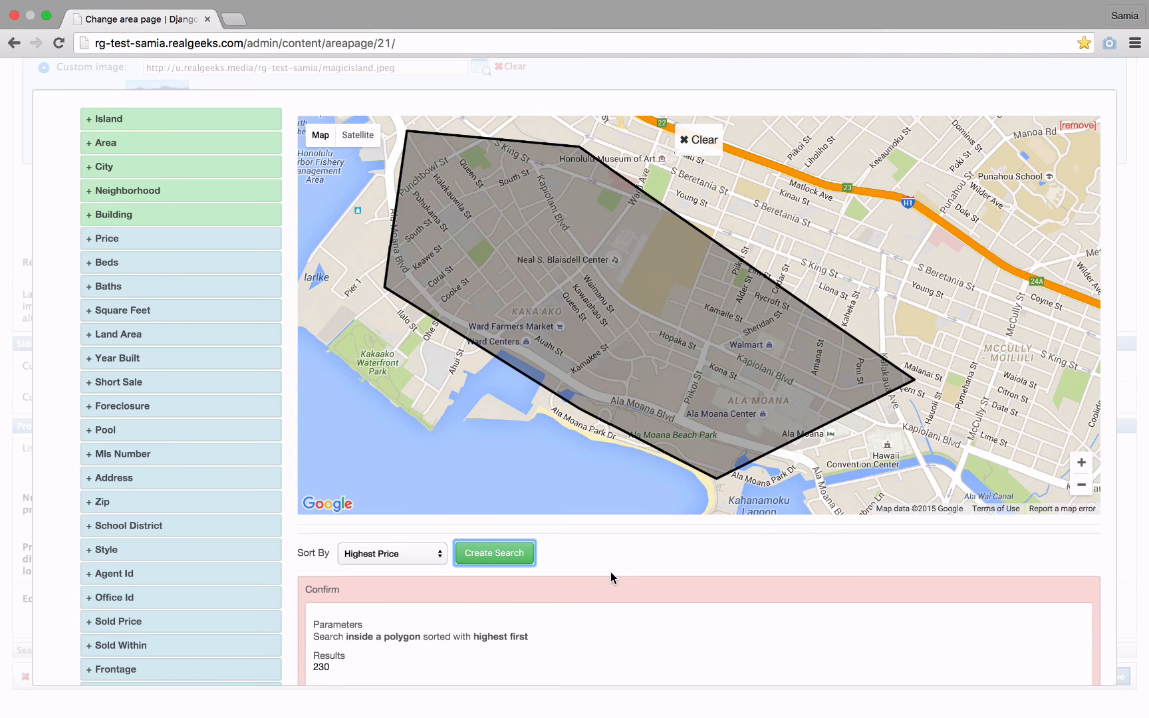
scroll(600, 578, down, 3)
click(334, 611)
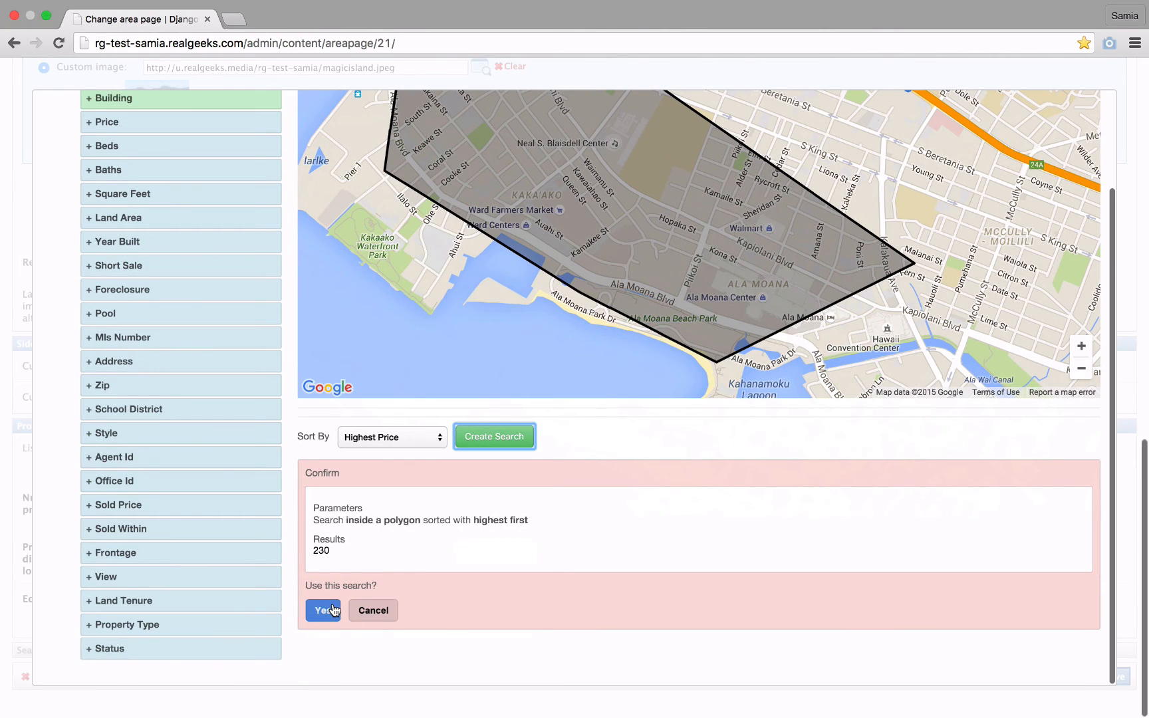
scroll(333, 604, down, 1)
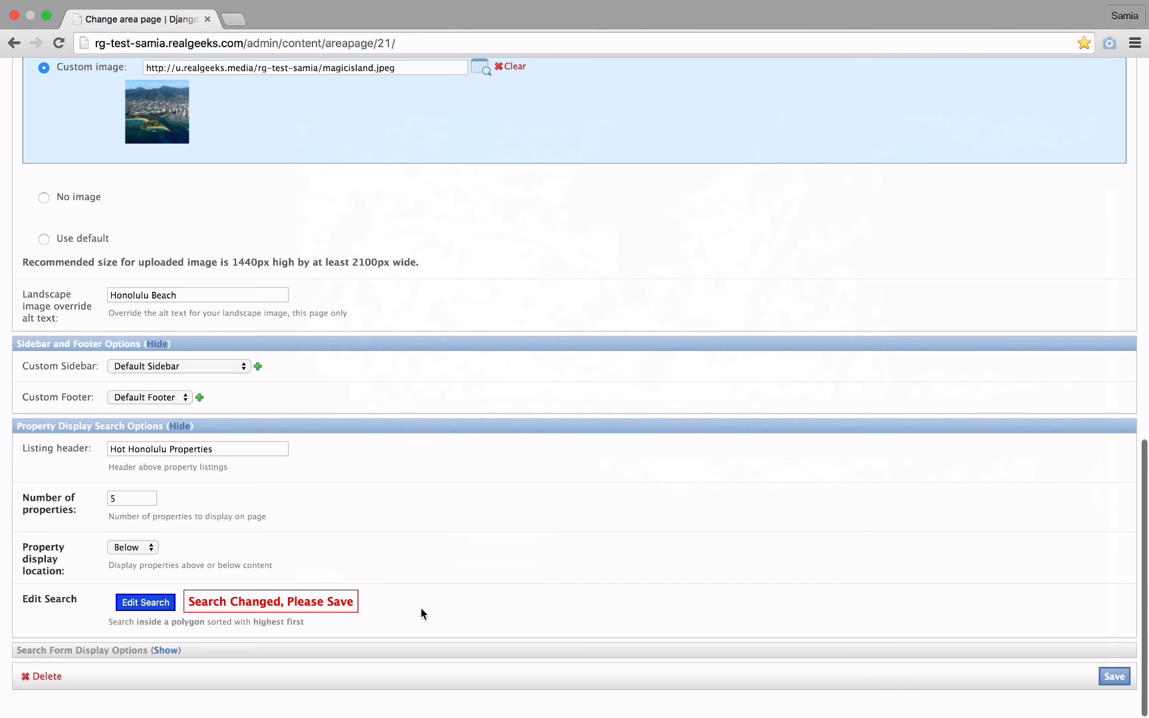
Reopen the property display search, clear the drawn polygon and remove the Polygon criterion.
click(151, 603)
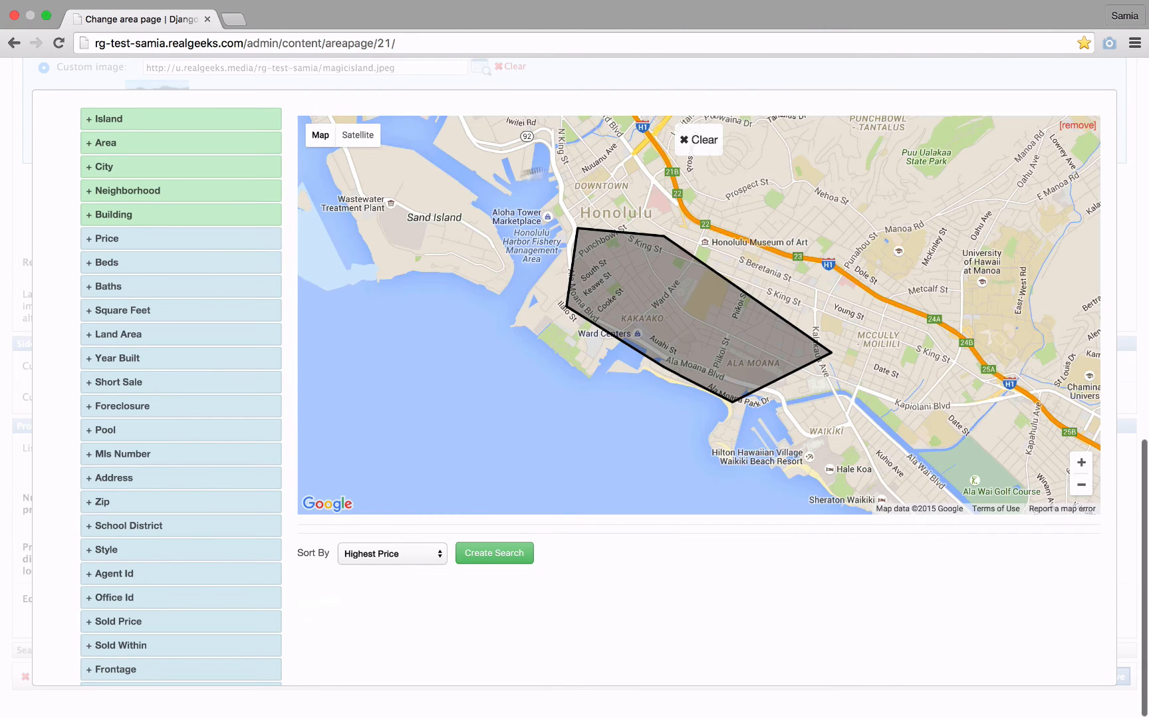
click(685, 148)
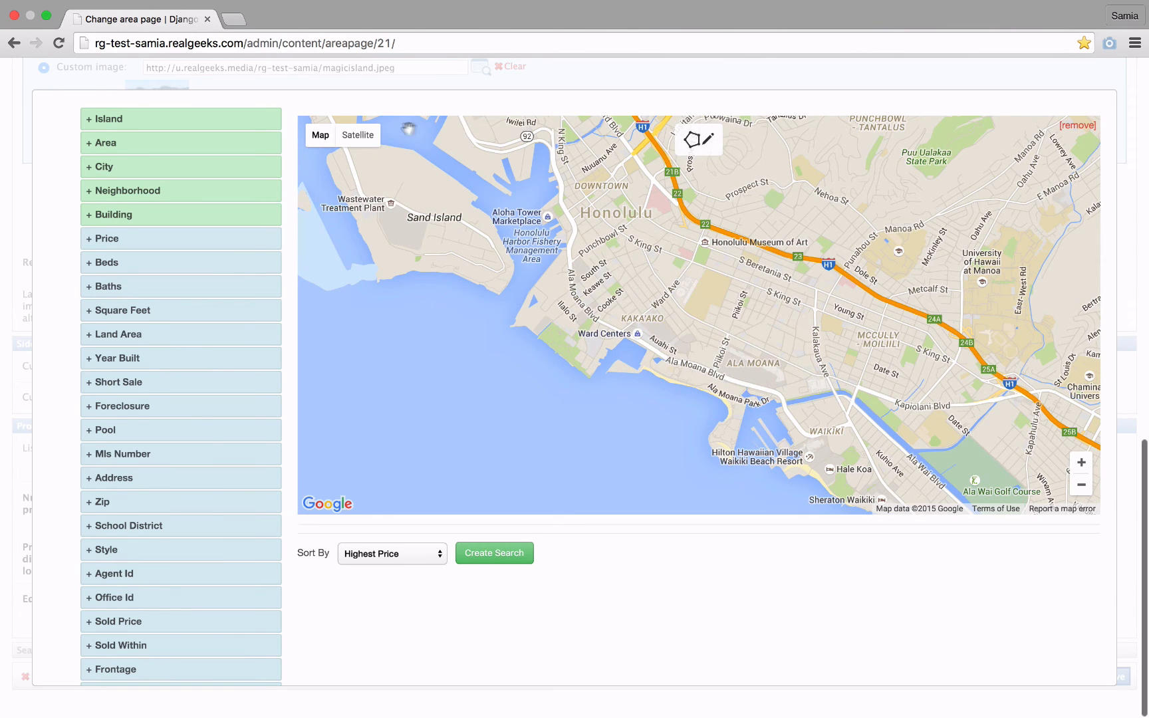
scroll(535, 117, down, 1)
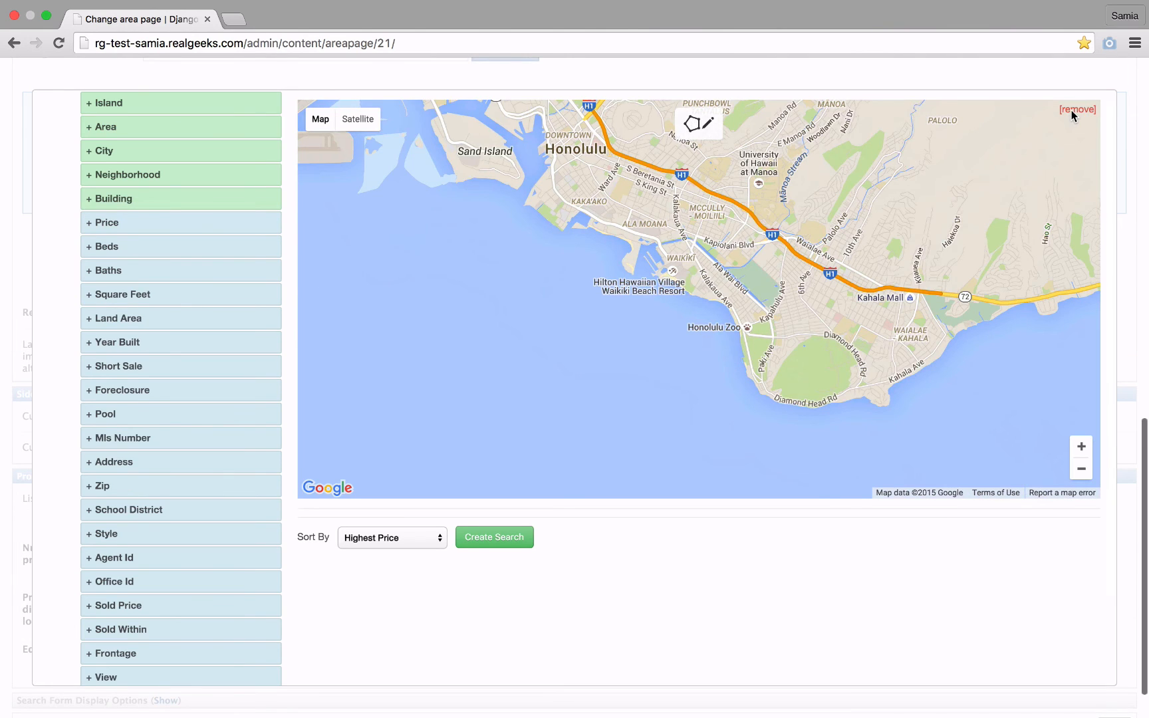
click(1072, 116)
Add a City criterion set to Honolulu and a Price criterion from 400000 to 700000.
click(206, 174)
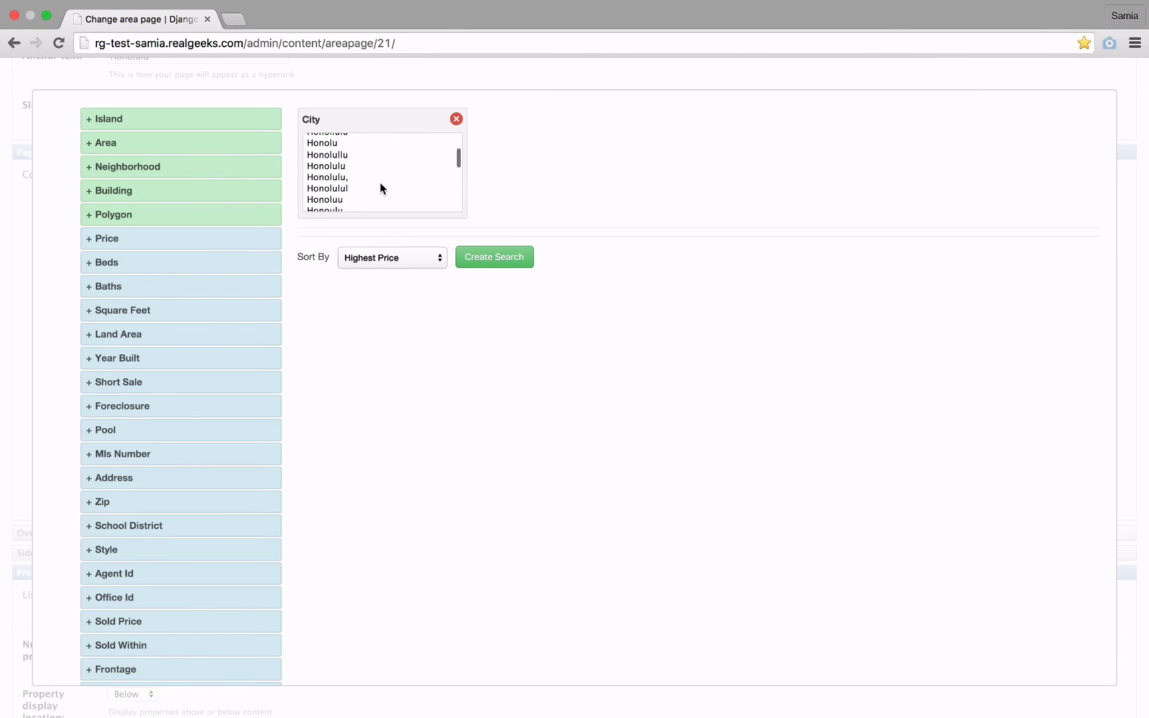
click(315, 166)
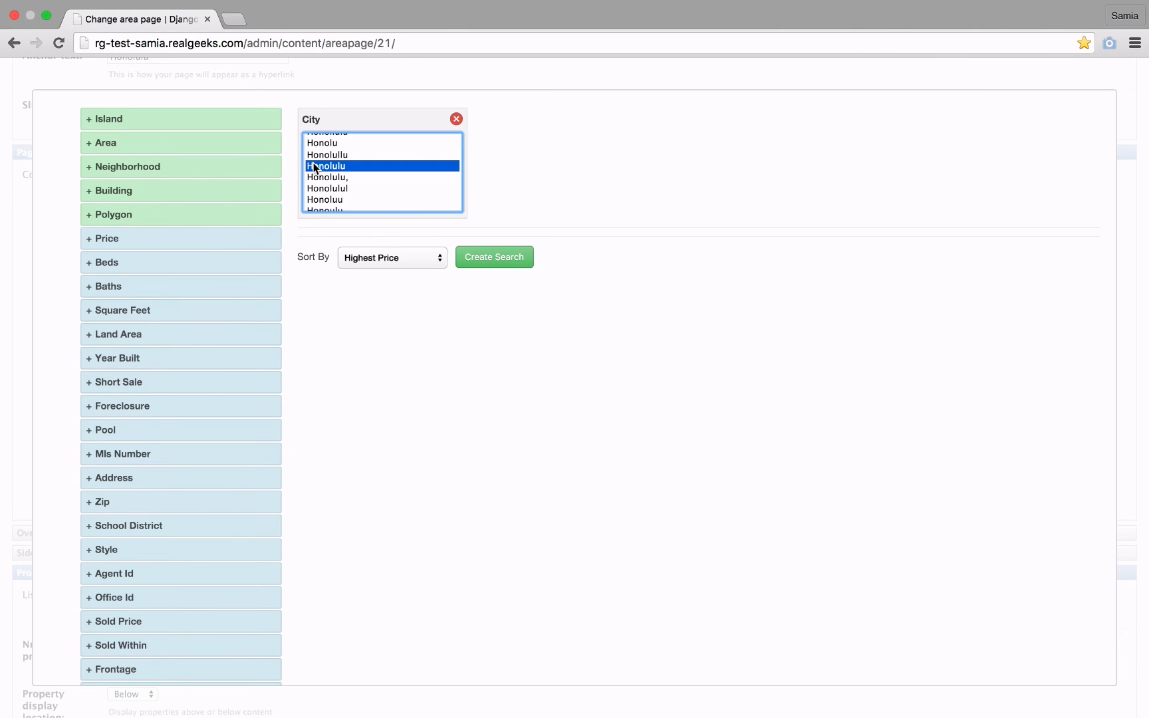
click(226, 244)
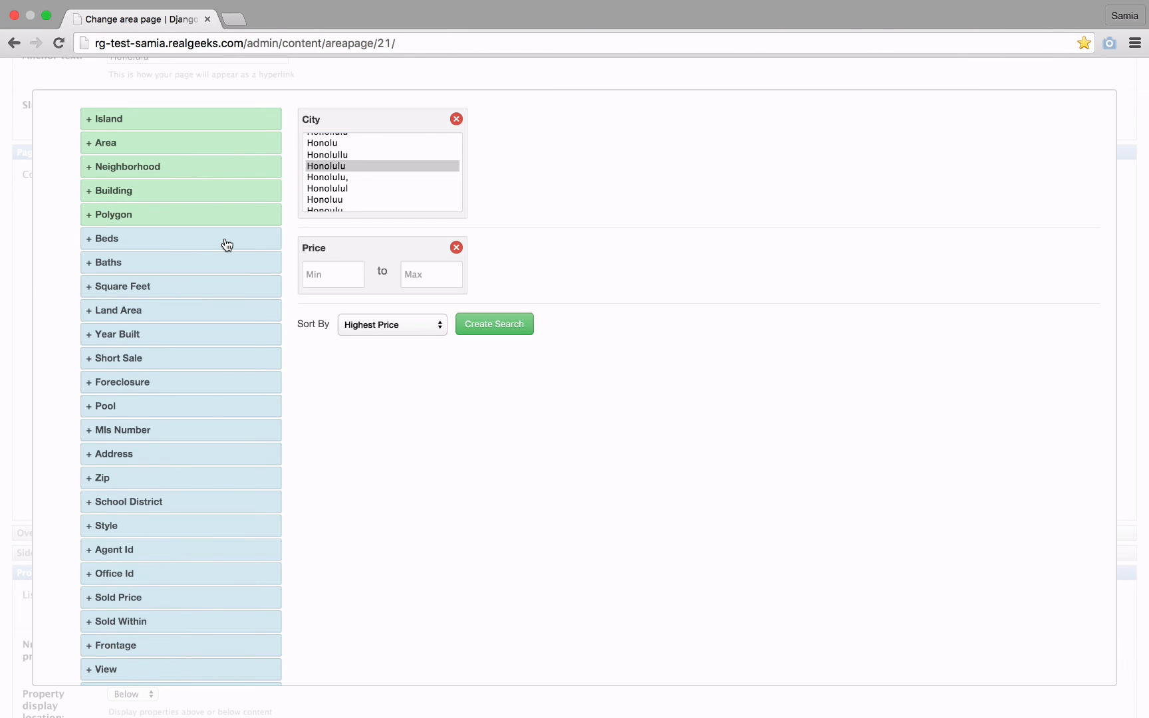
click(330, 277)
text(400)
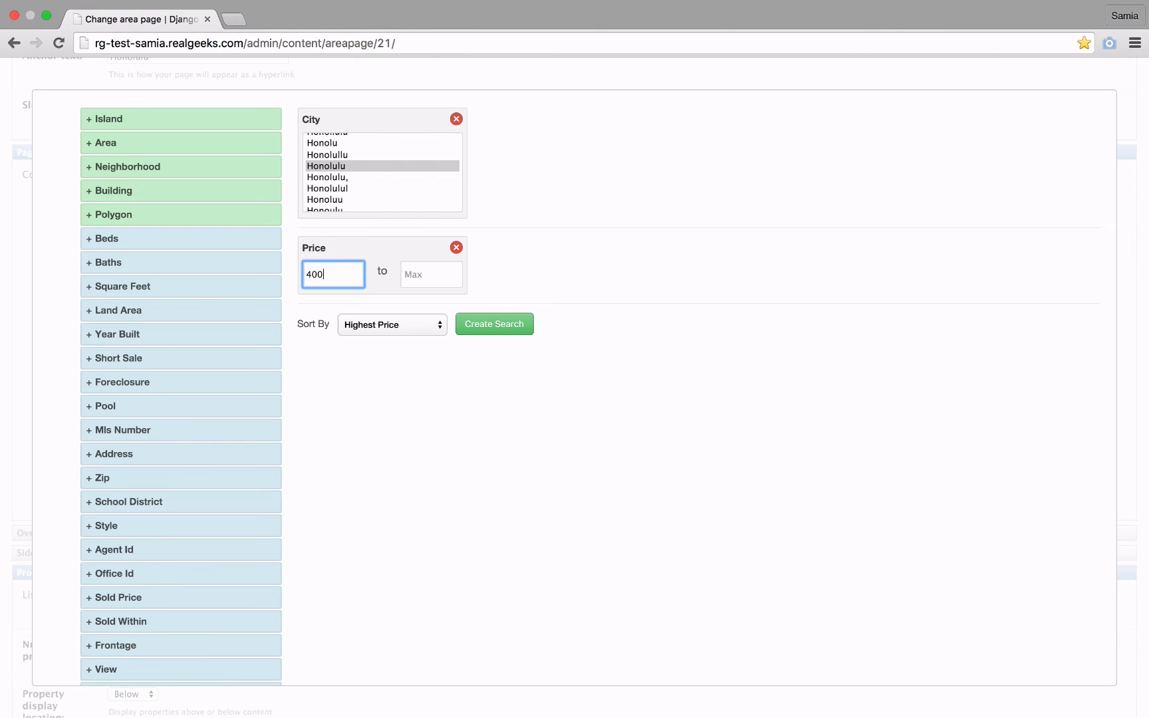
text(000)
key(Tab)
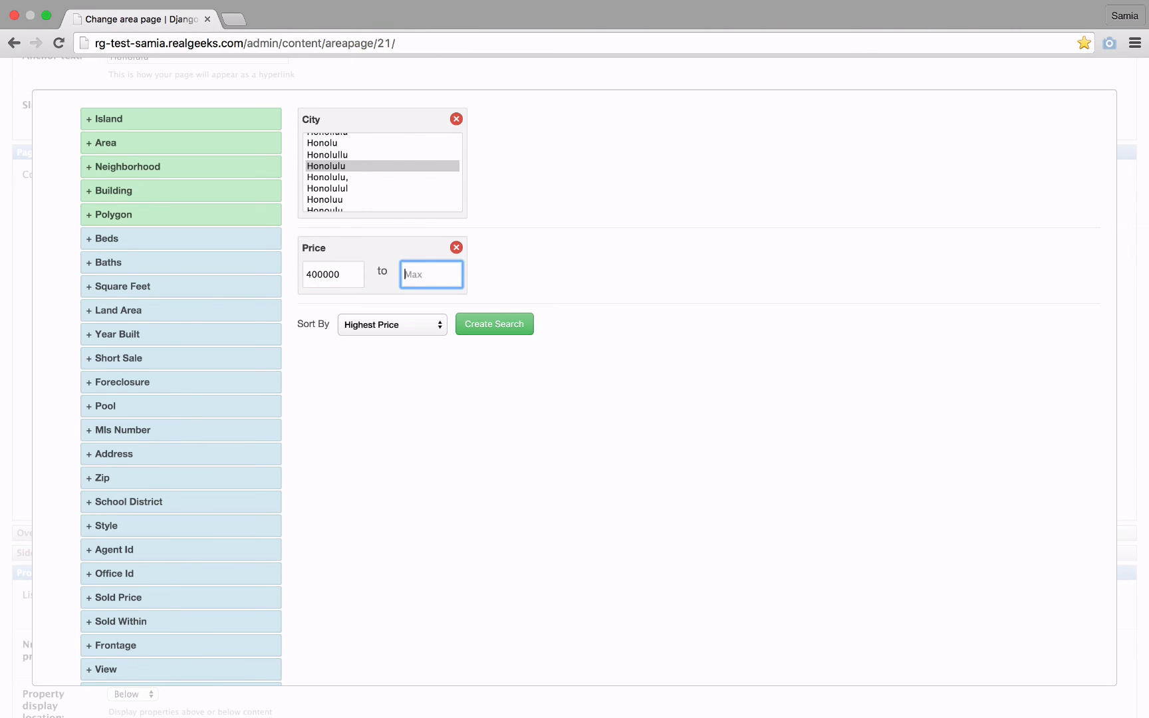
text(700000)
Add a Property Type criterion set to Home and create the search sorted by highest price, confirming its use.
scroll(379, 542, down, 2)
scroll(380, 542, down, 1)
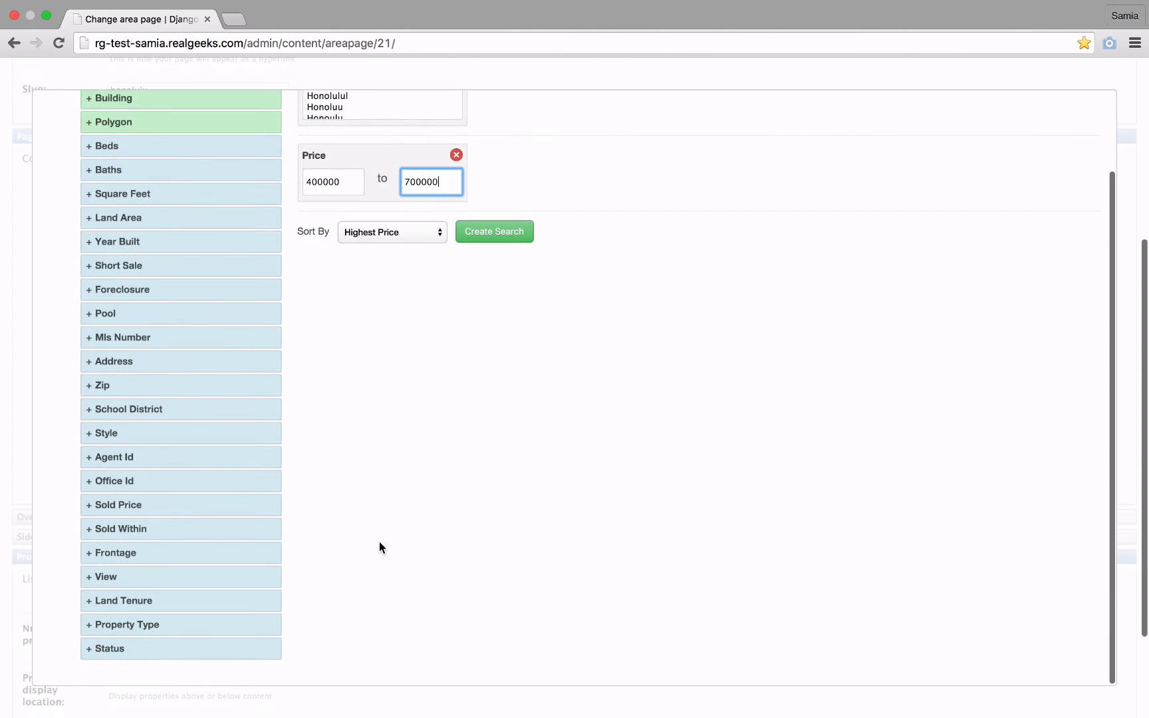
click(141, 622)
click(502, 201)
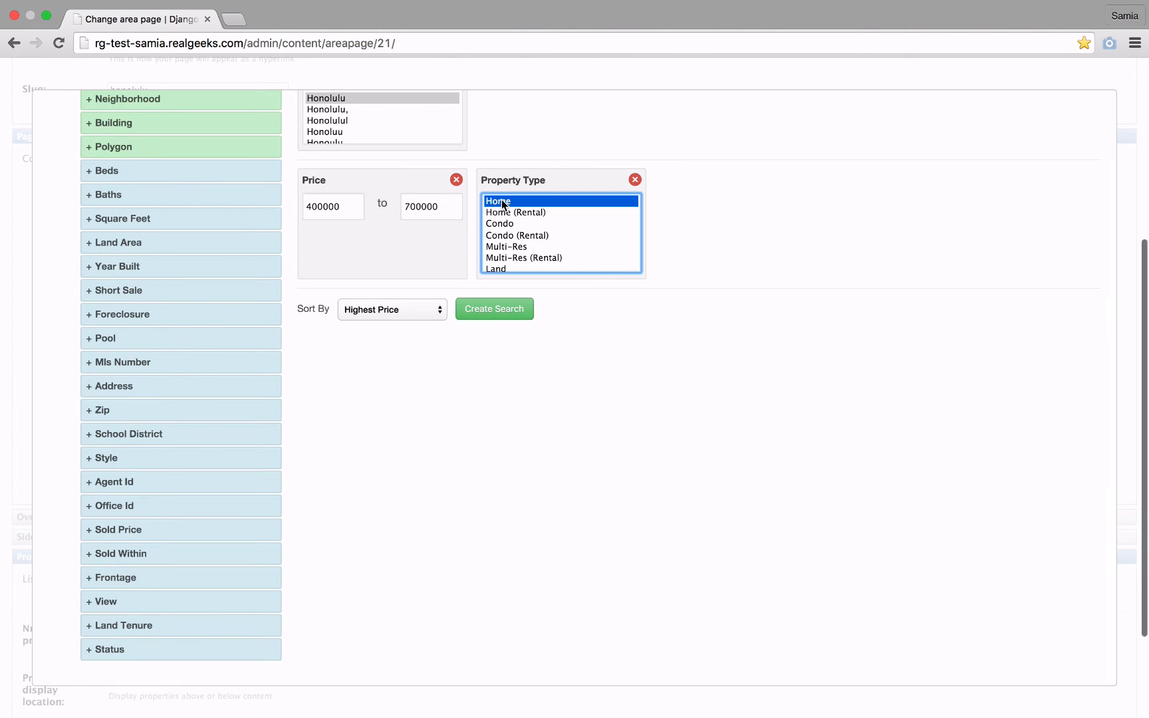
click(482, 311)
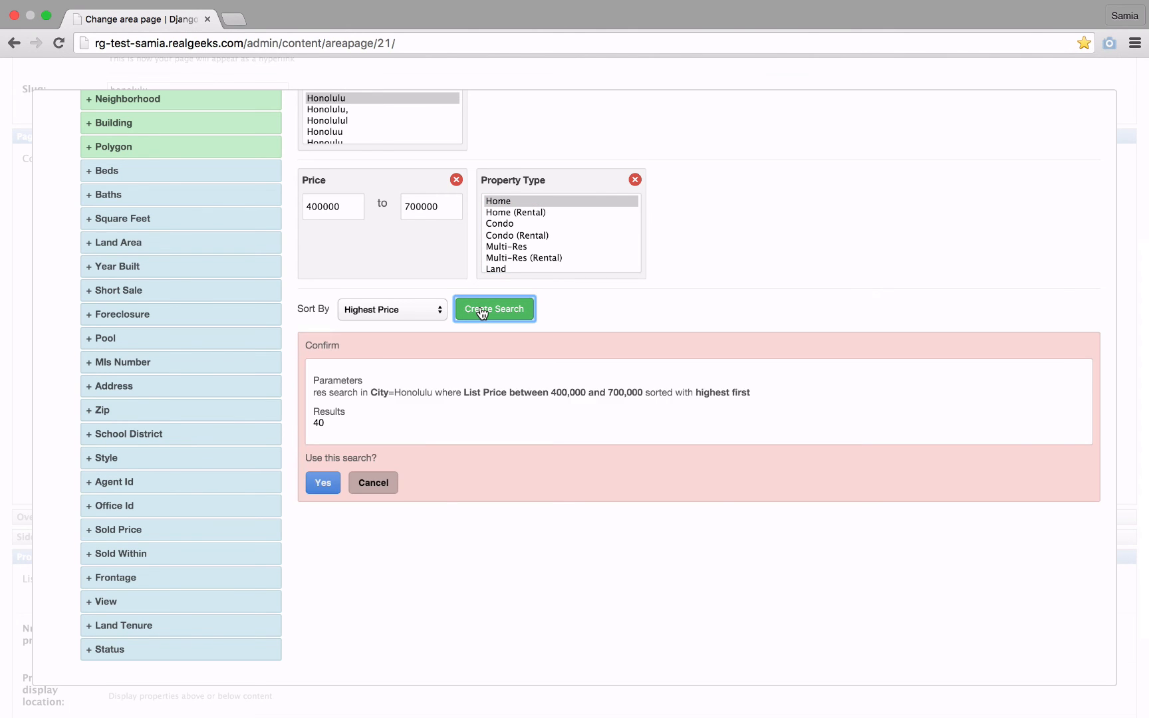
click(324, 484)
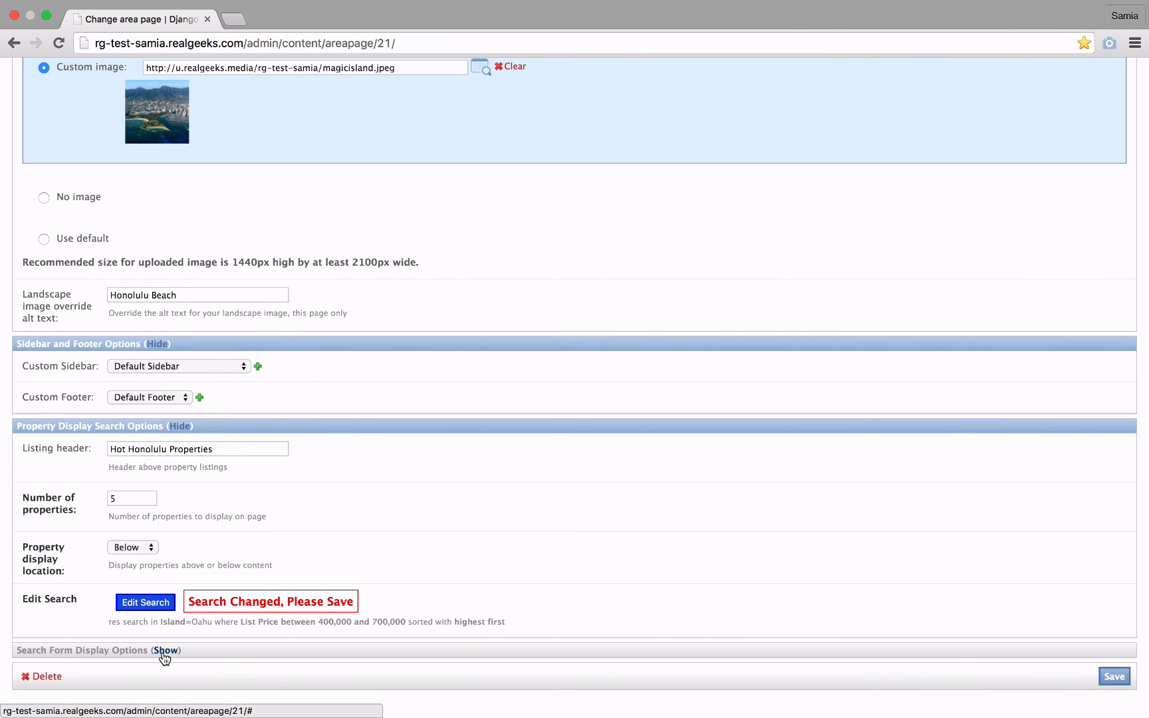
Expand the search form display options and set the search header to "Honolulu Property Search".
click(165, 652)
scroll(259, 565, down, 3)
click(259, 566)
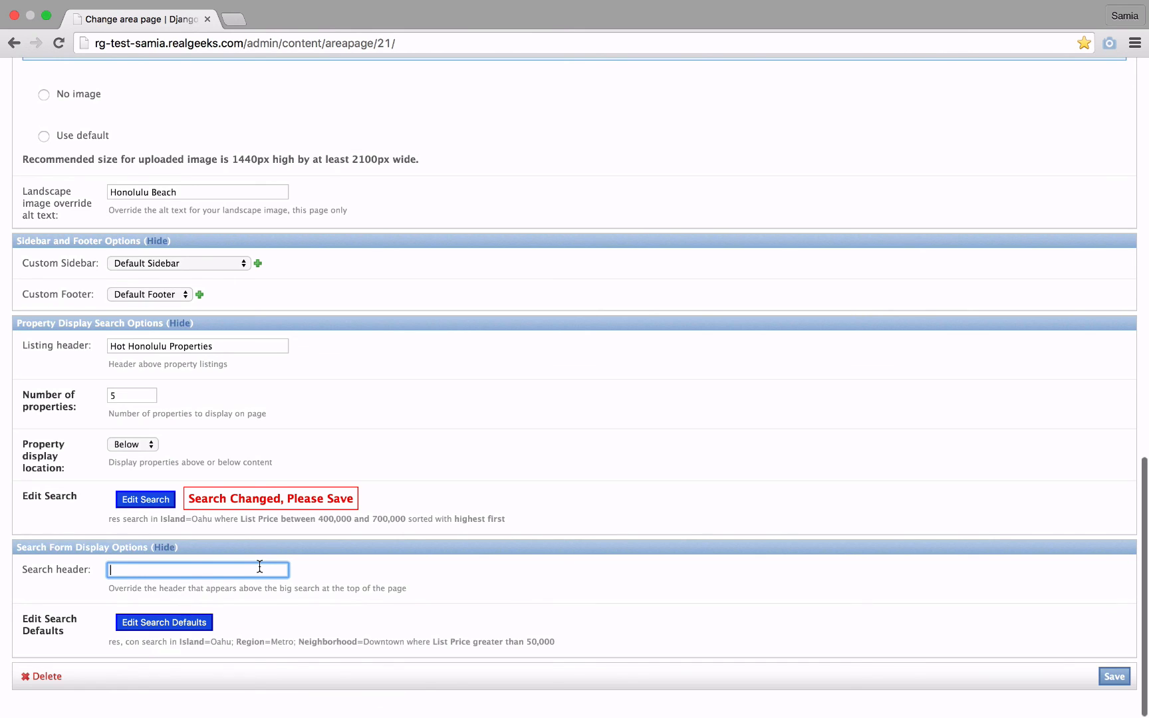
text(Honolu)
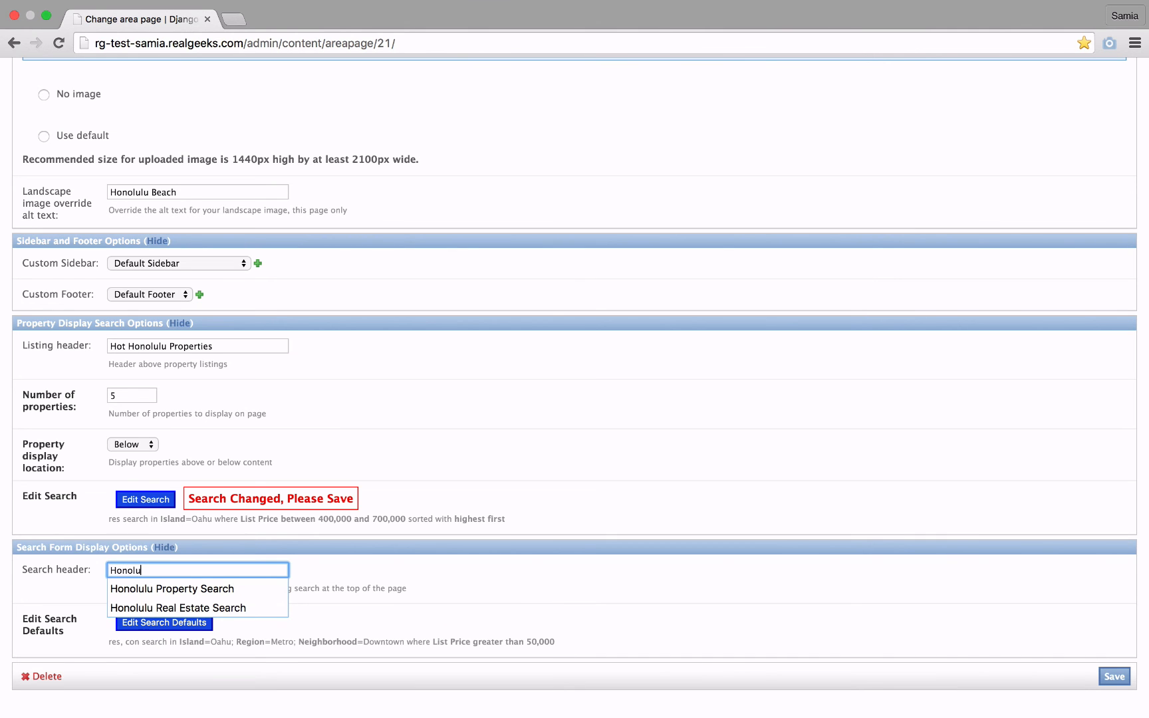
text(lu Property Search)
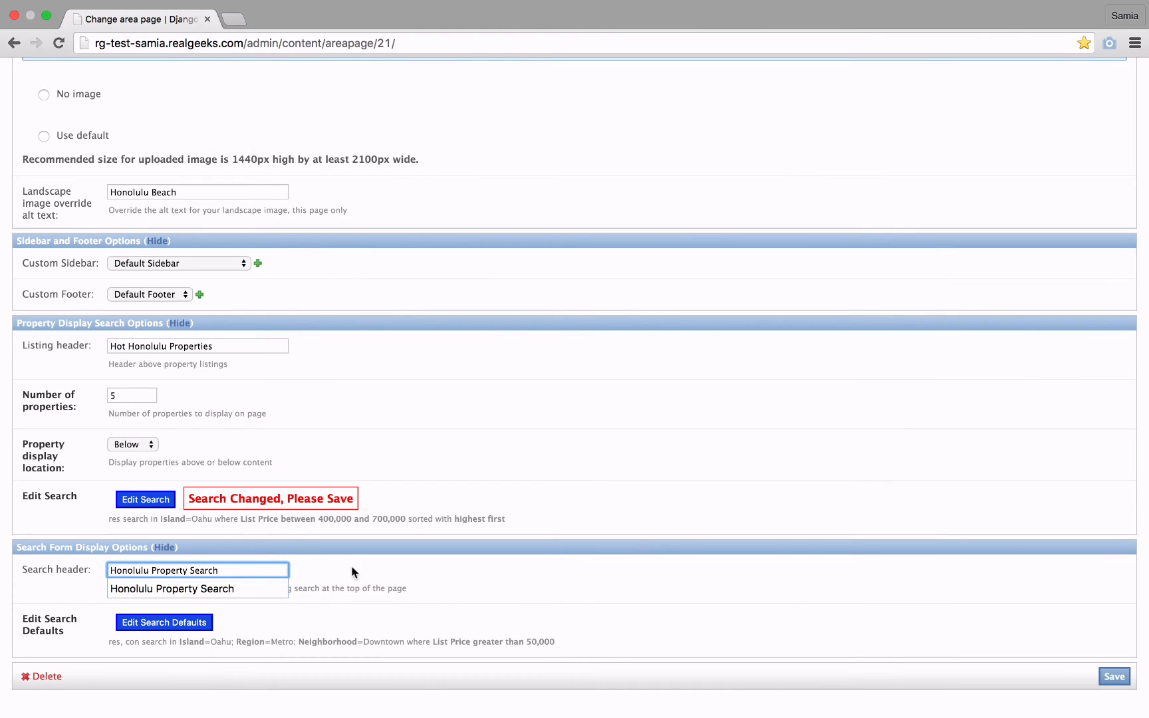
click(353, 570)
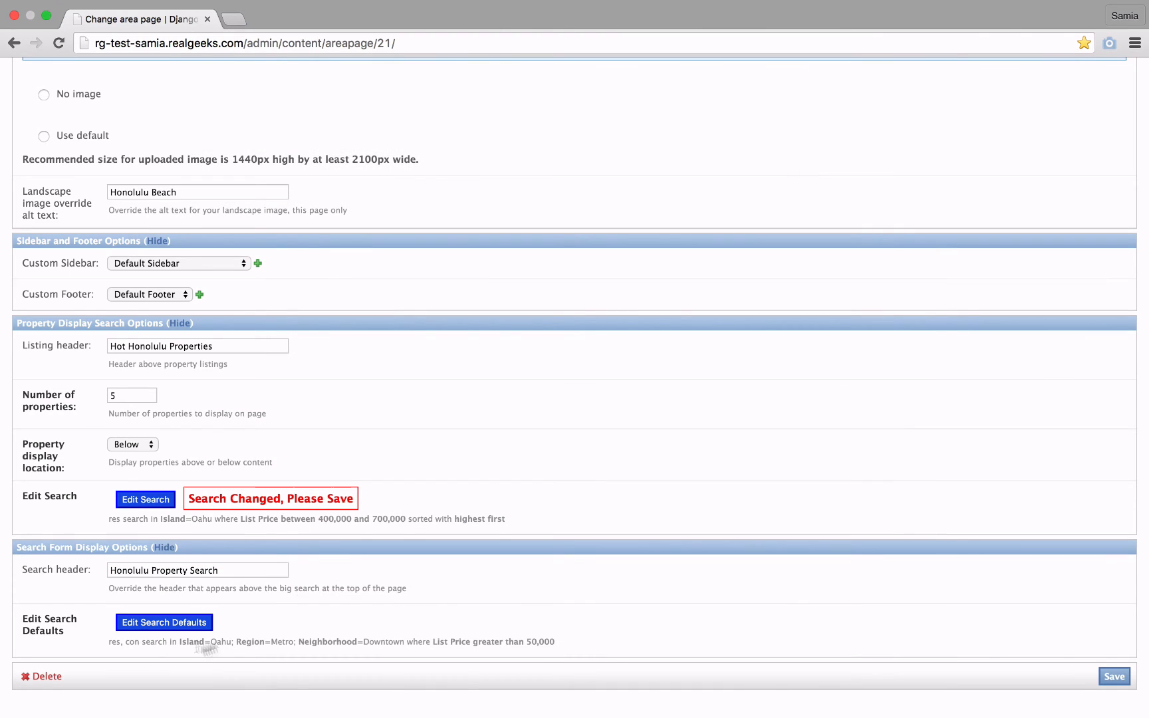
Set the search defaults to island Oahu, region Metro and neighborhood Downtown, and save them.
click(123, 625)
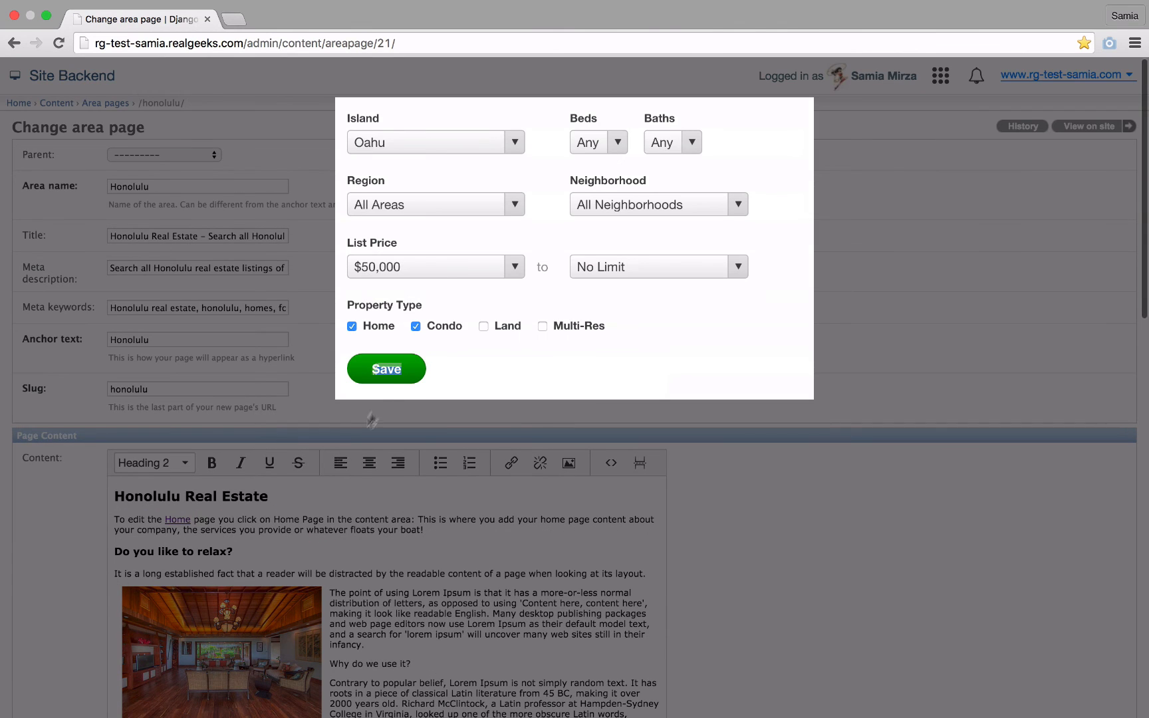
click(514, 147)
click(506, 204)
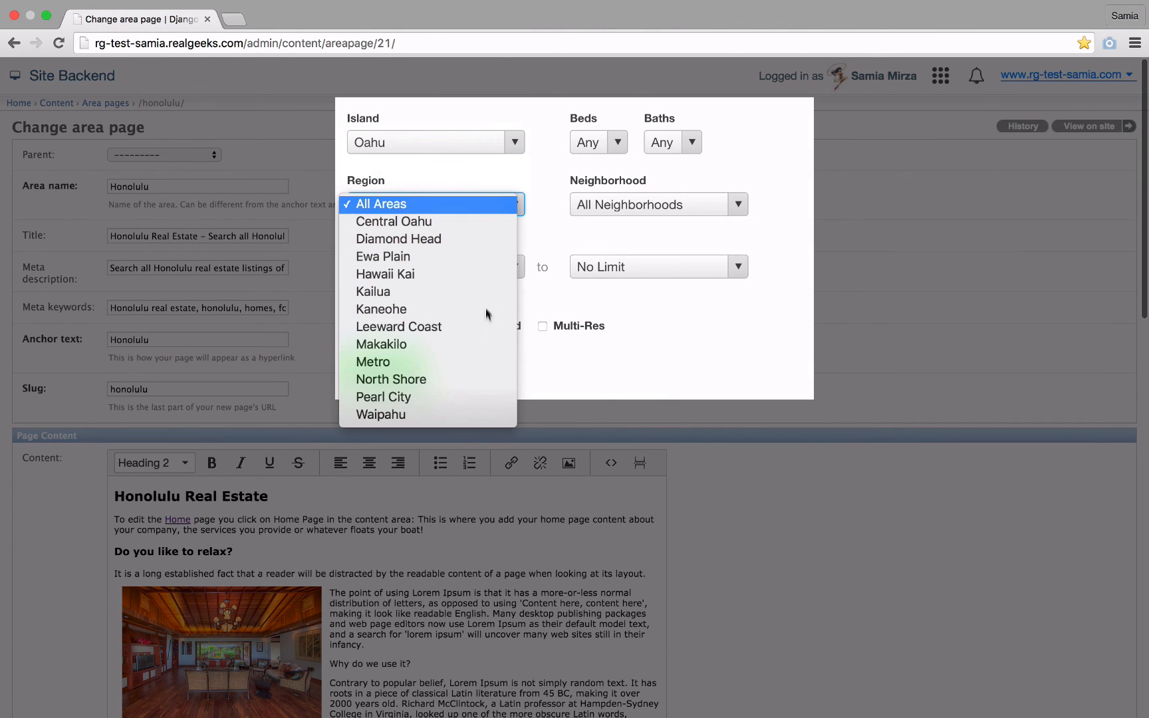
click(484, 363)
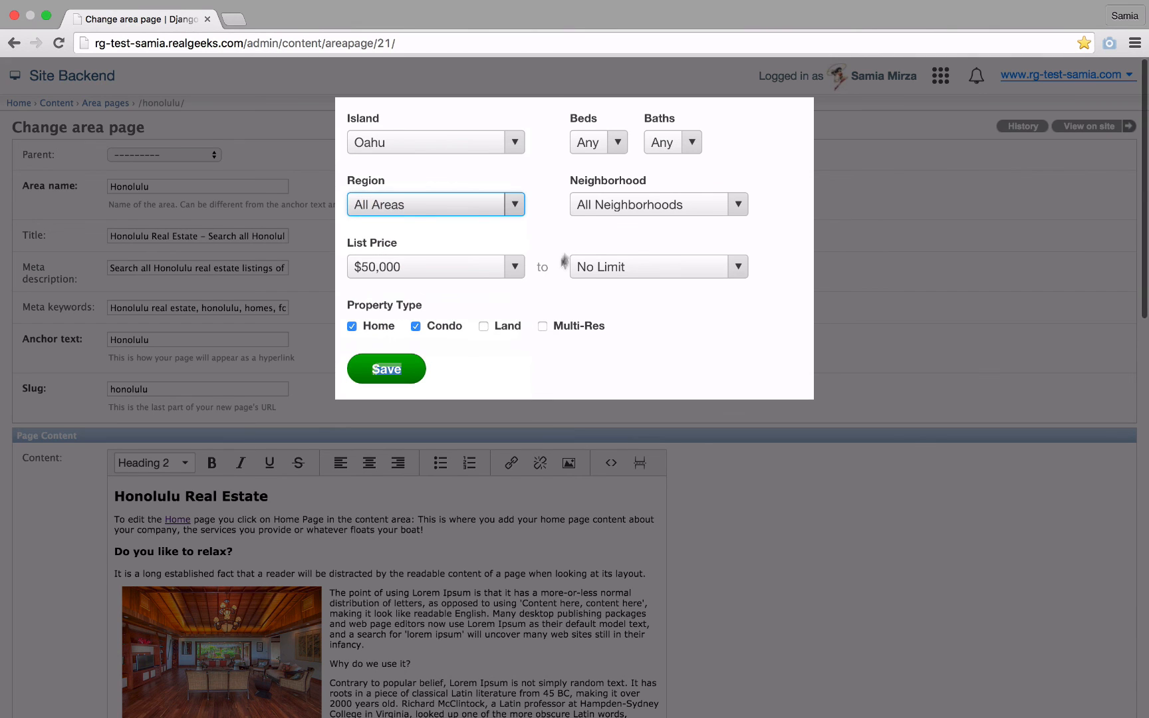
click(610, 209)
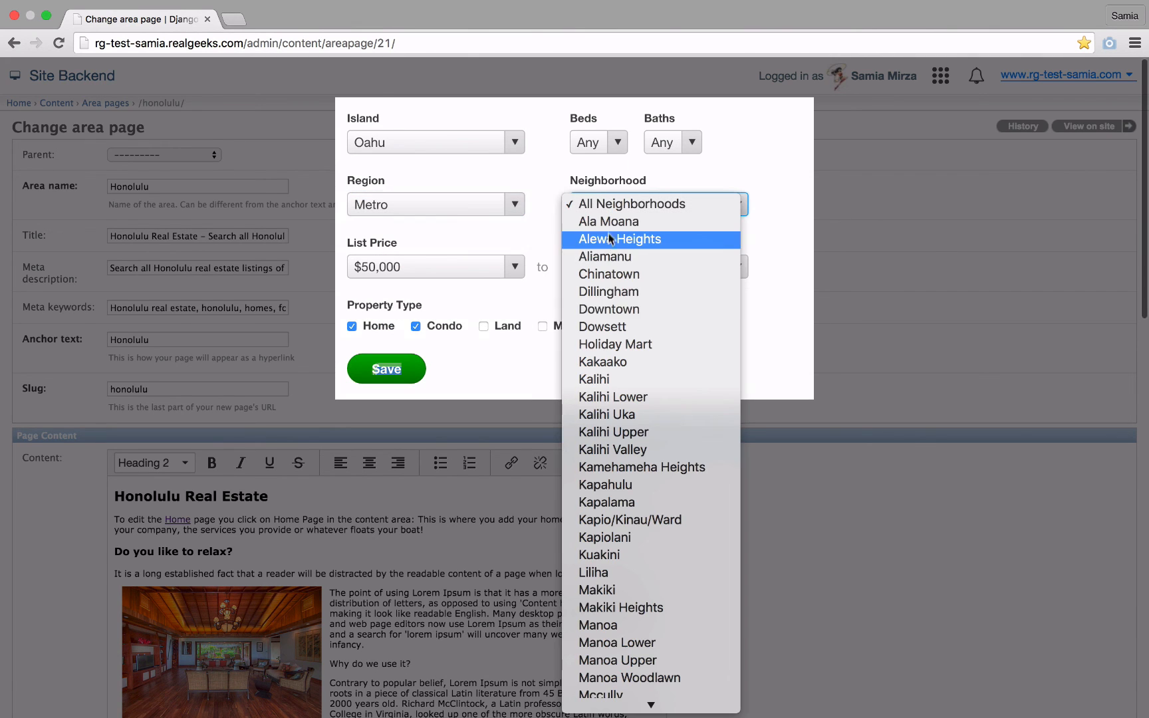
click(610, 310)
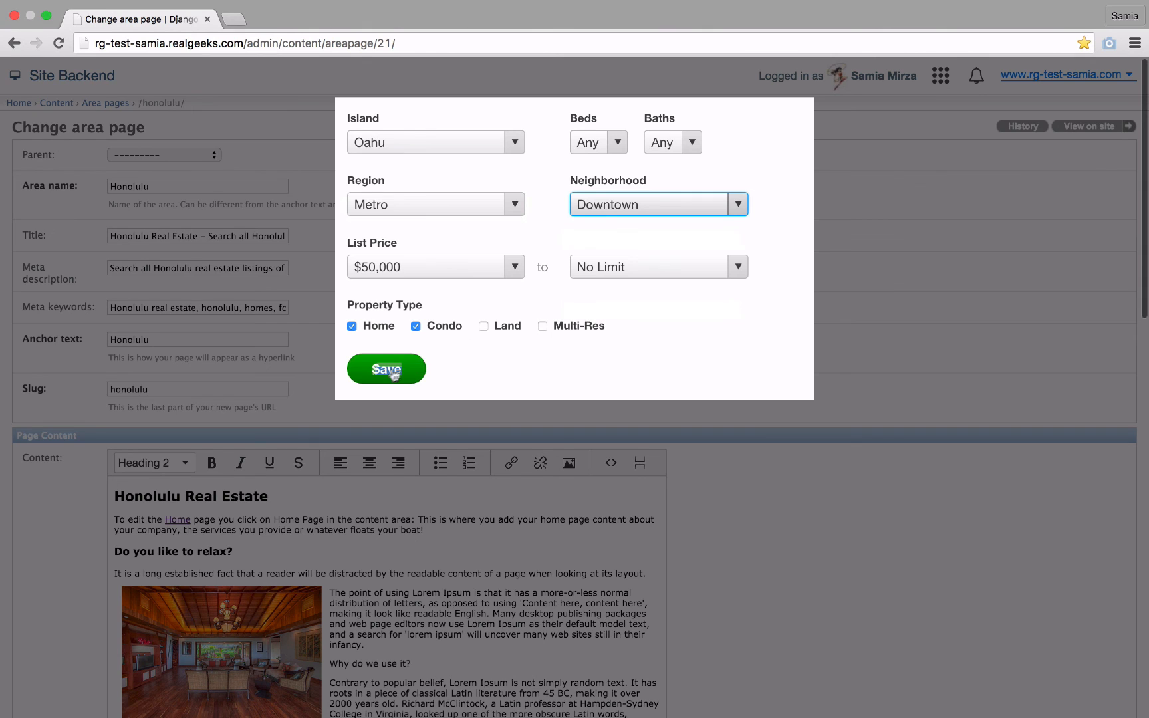
click(387, 374)
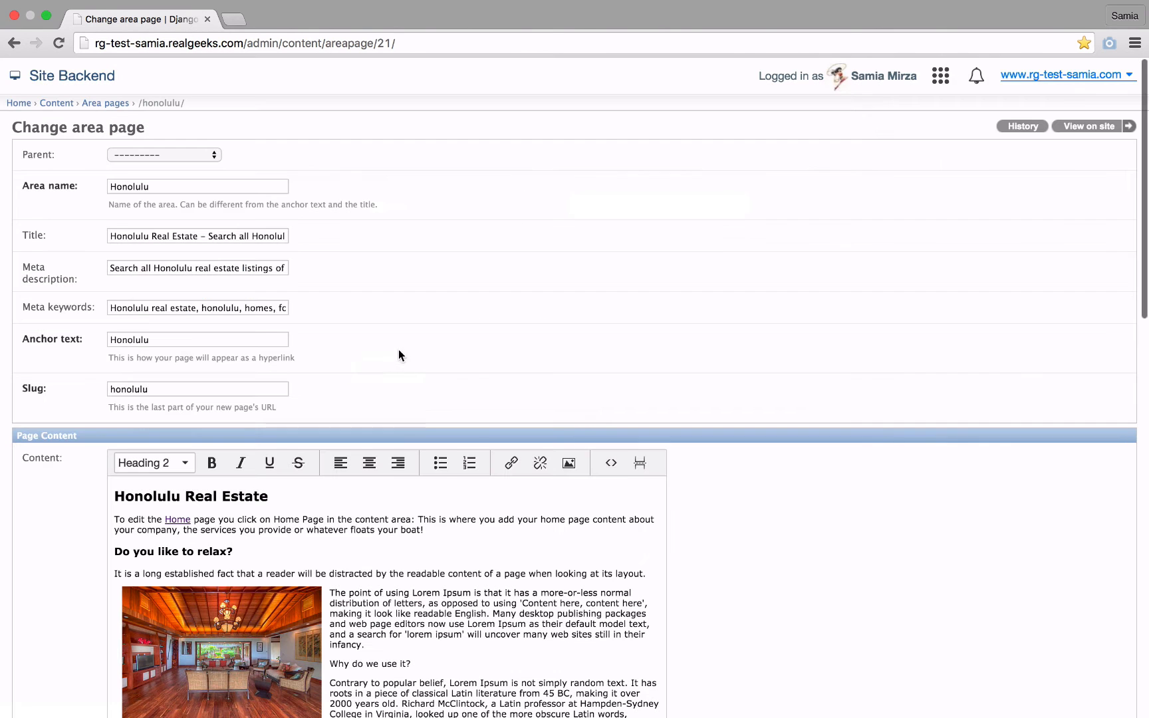
Review the completed Honolulu area page settings from the metadata to the search form options and save the page.
scroll(741, 580, down, 4)
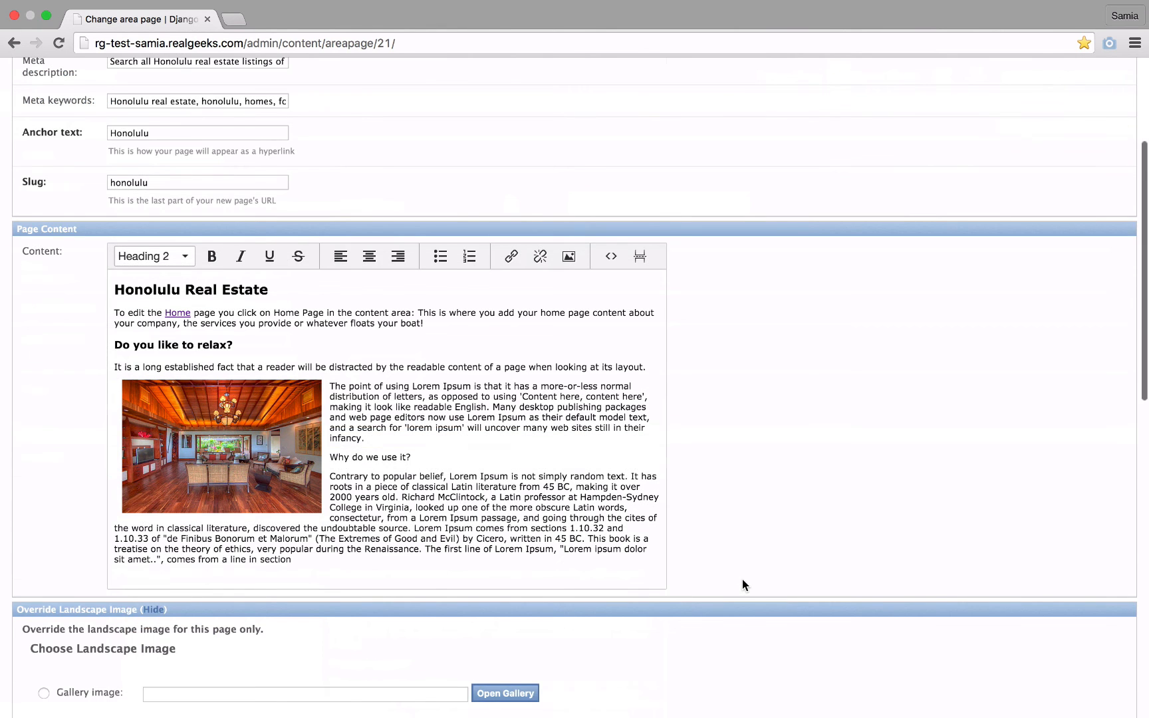
scroll(742, 579, down, 6)
scroll(743, 579, down, 5)
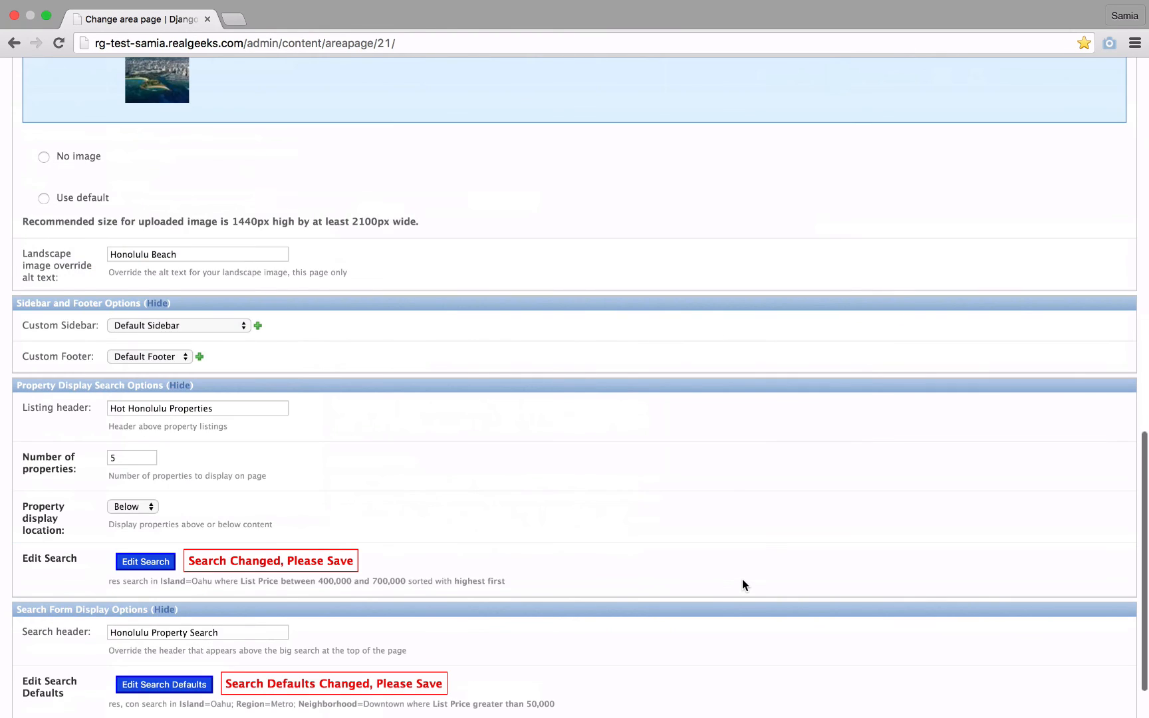
scroll(743, 580, down, 2)
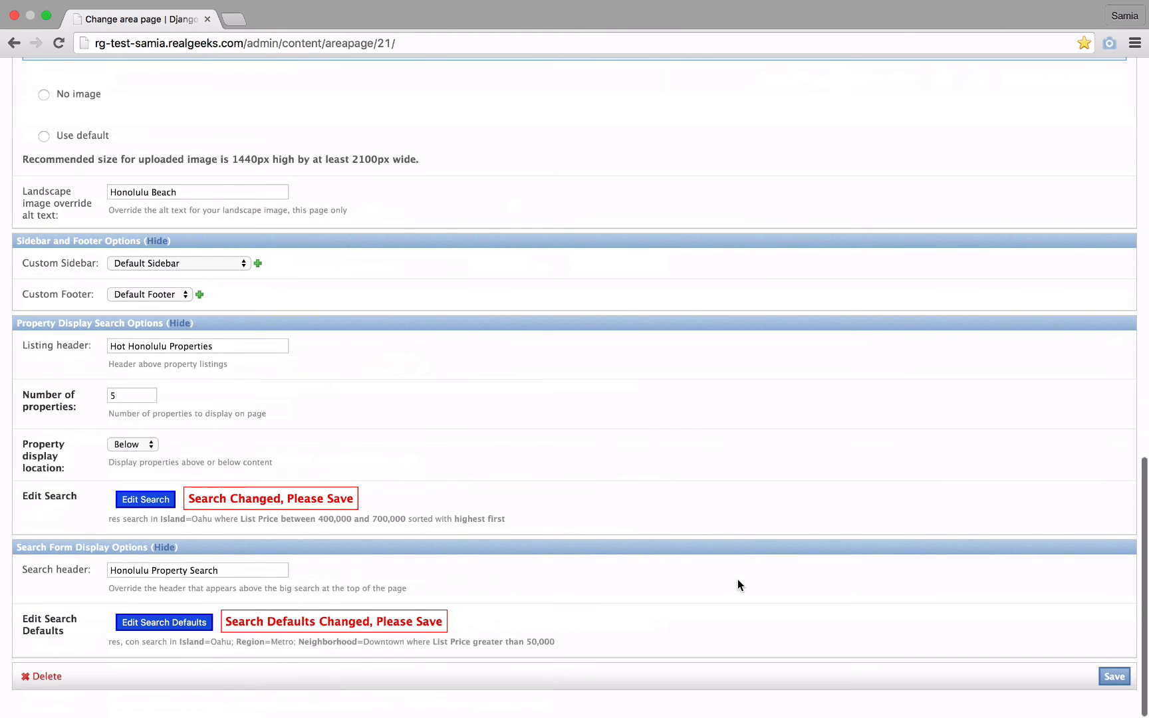
click(1112, 676)
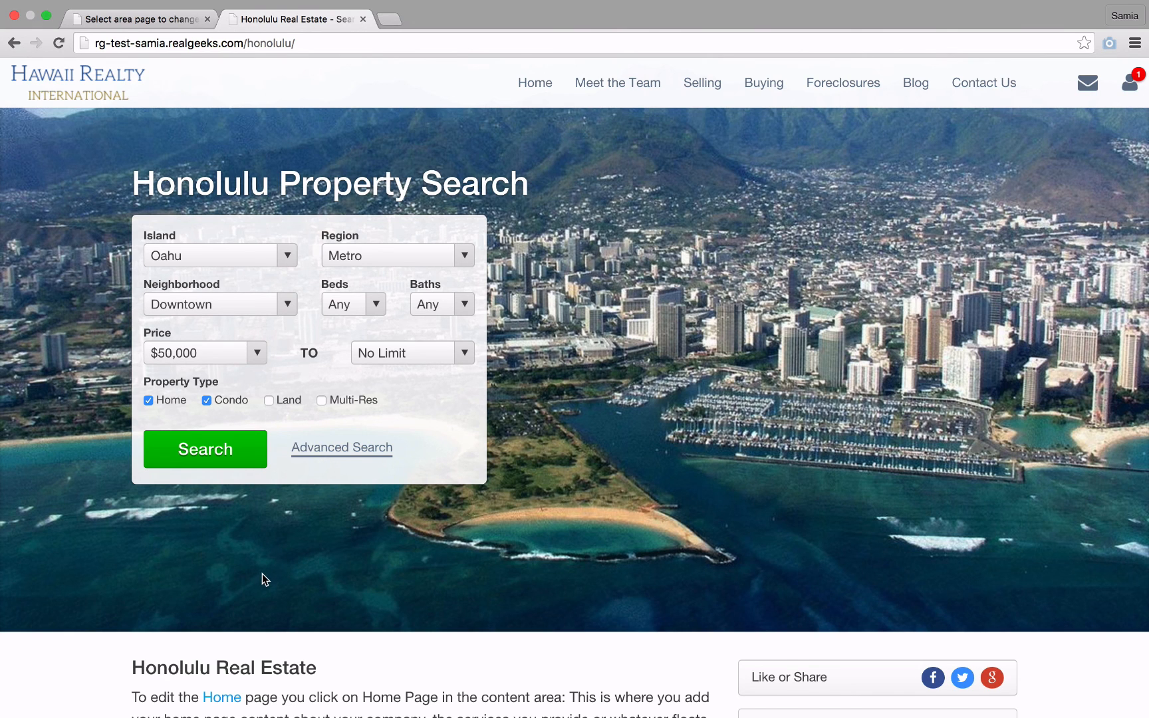
Examine the published Honolulu page, checking its content, image, sidebar, Hot Honolulu Properties listings and footer.
scroll(262, 574, down, 2)
scroll(262, 574, down, 2)
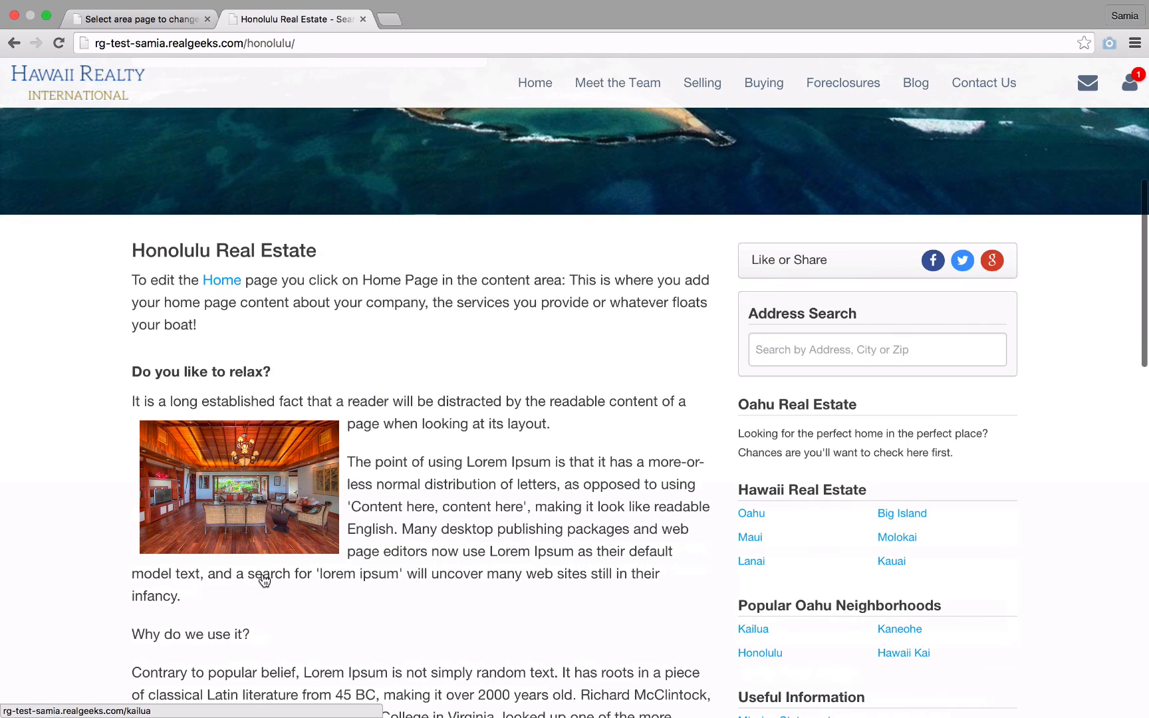
scroll(262, 579, down, 3)
scroll(224, 157, down, 1)
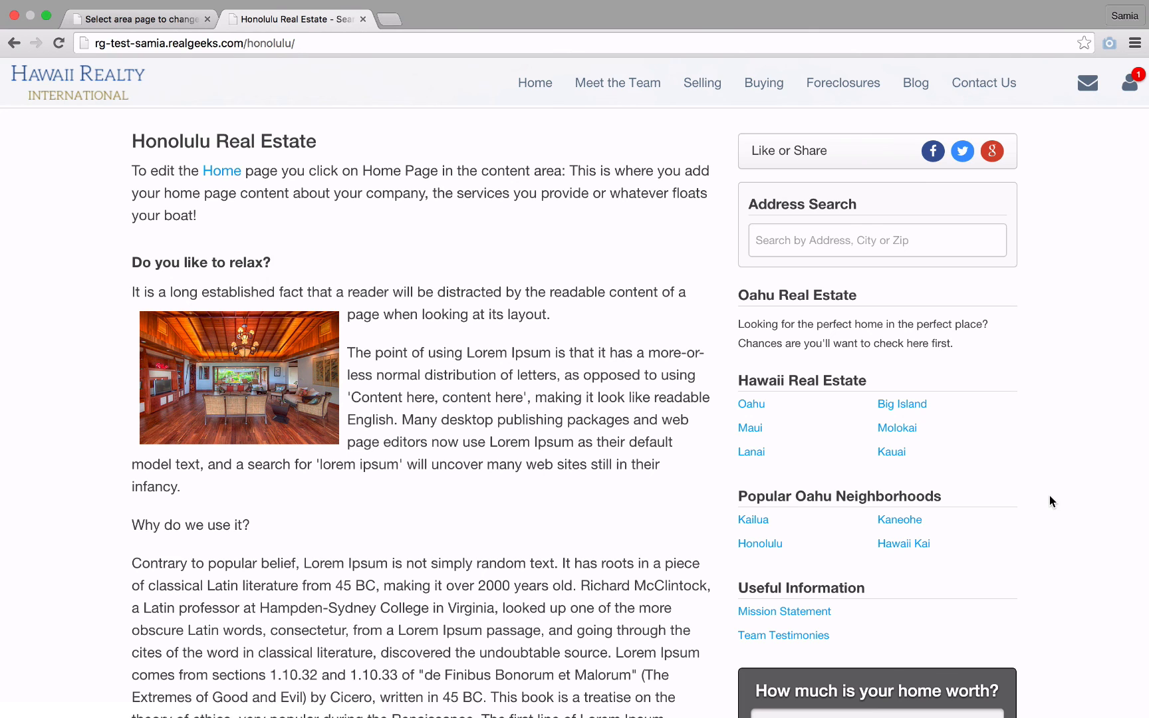
scroll(1049, 495, down, 5)
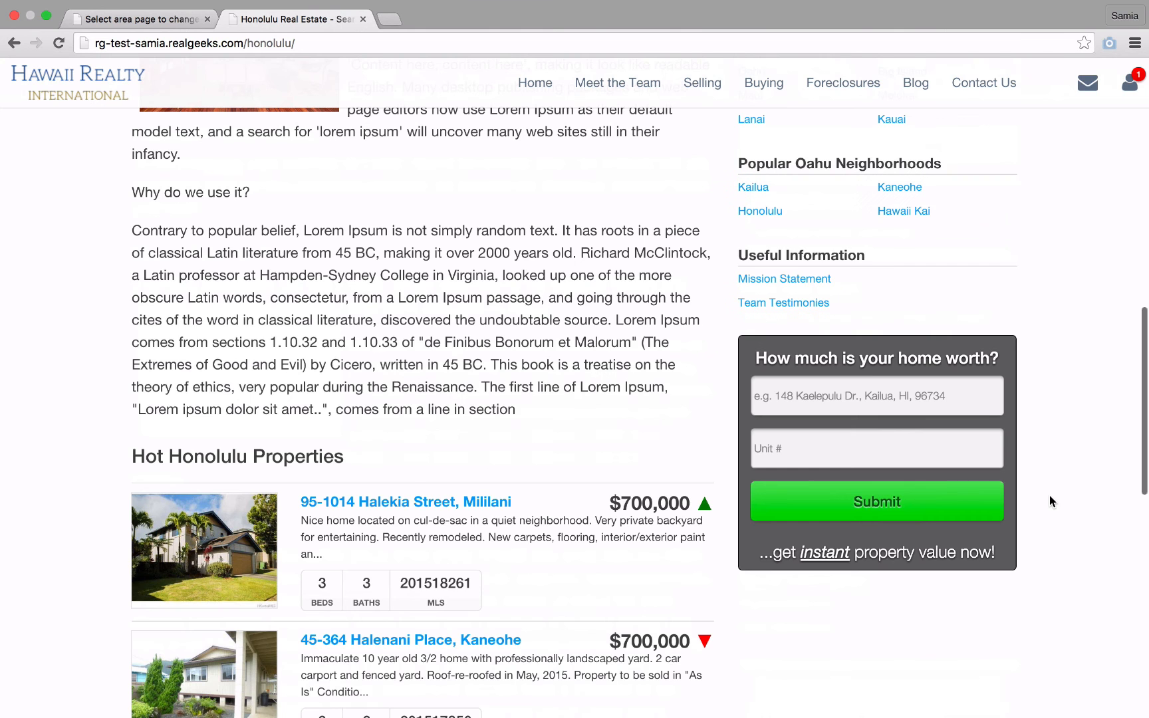
scroll(1049, 495, down, 2)
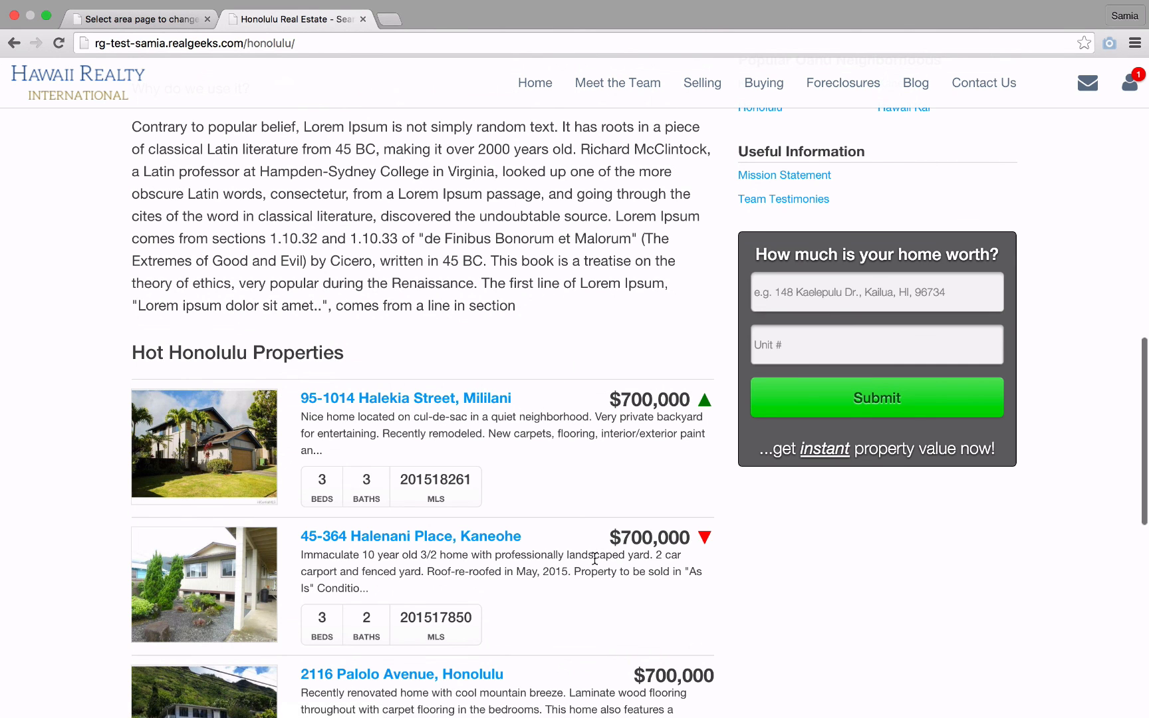
scroll(595, 559, down, 4)
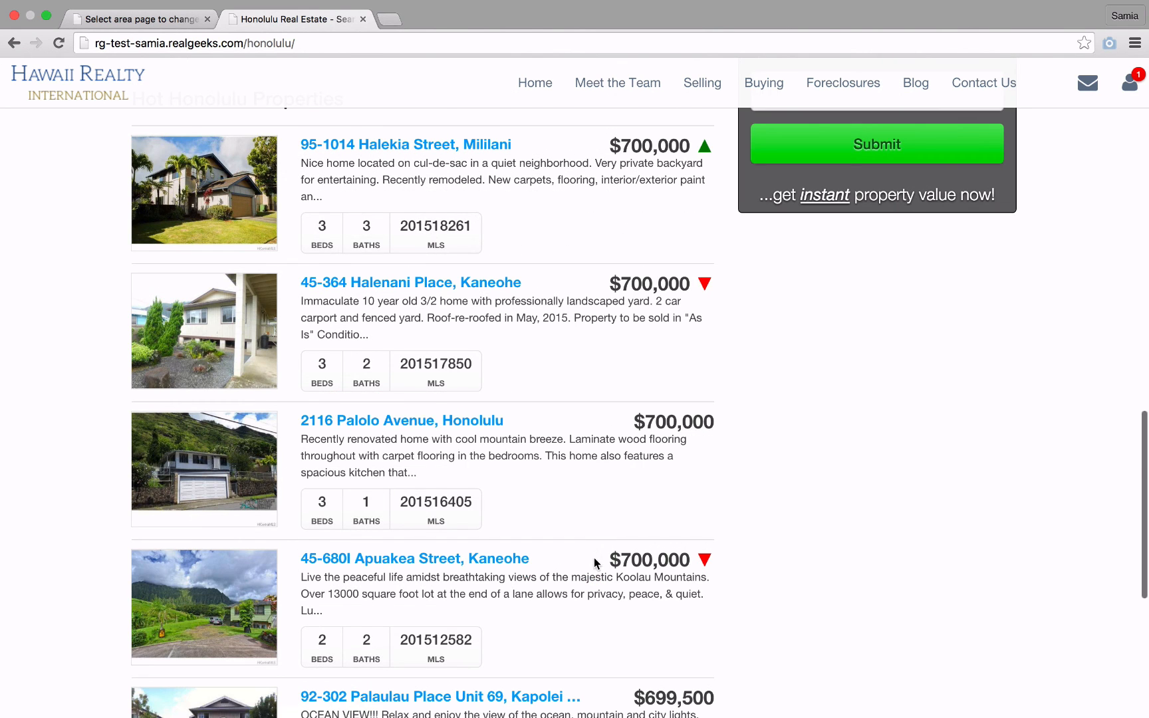
scroll(595, 563, down, 6)
scroll(594, 558, down, 1)
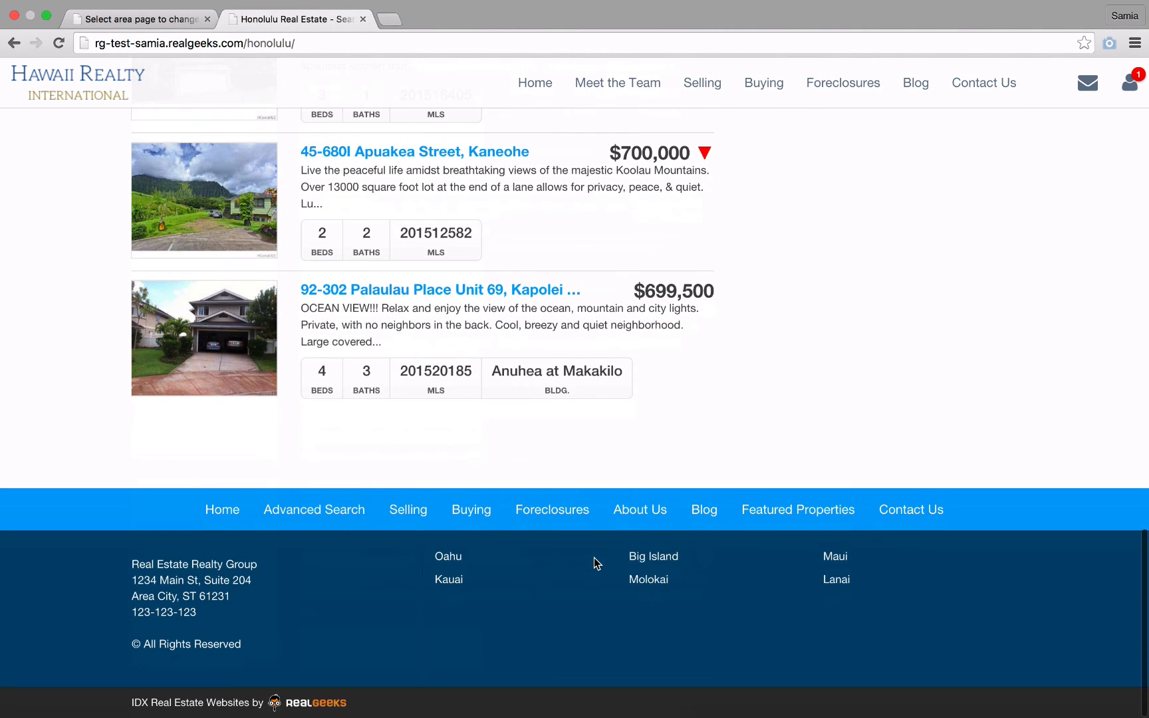